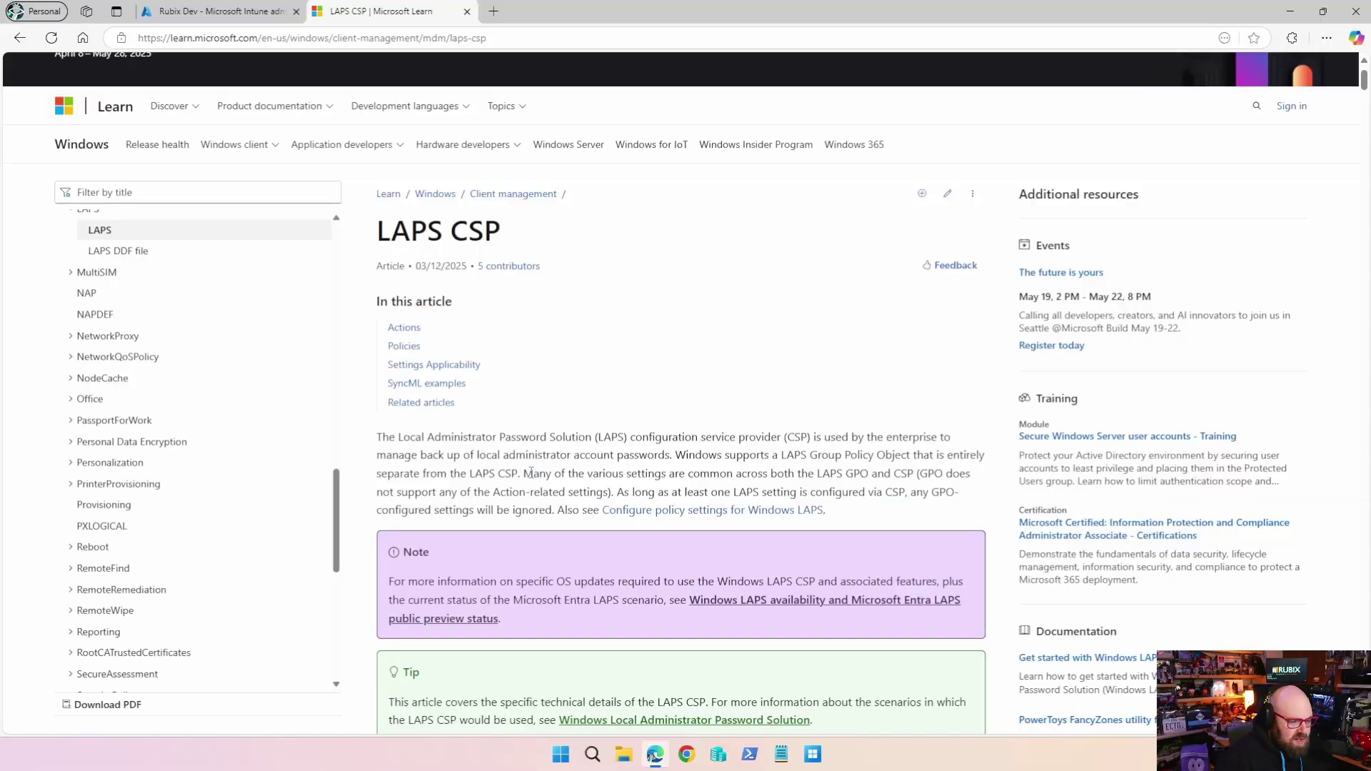
pyautogui.scroll(-4, 528, 459)
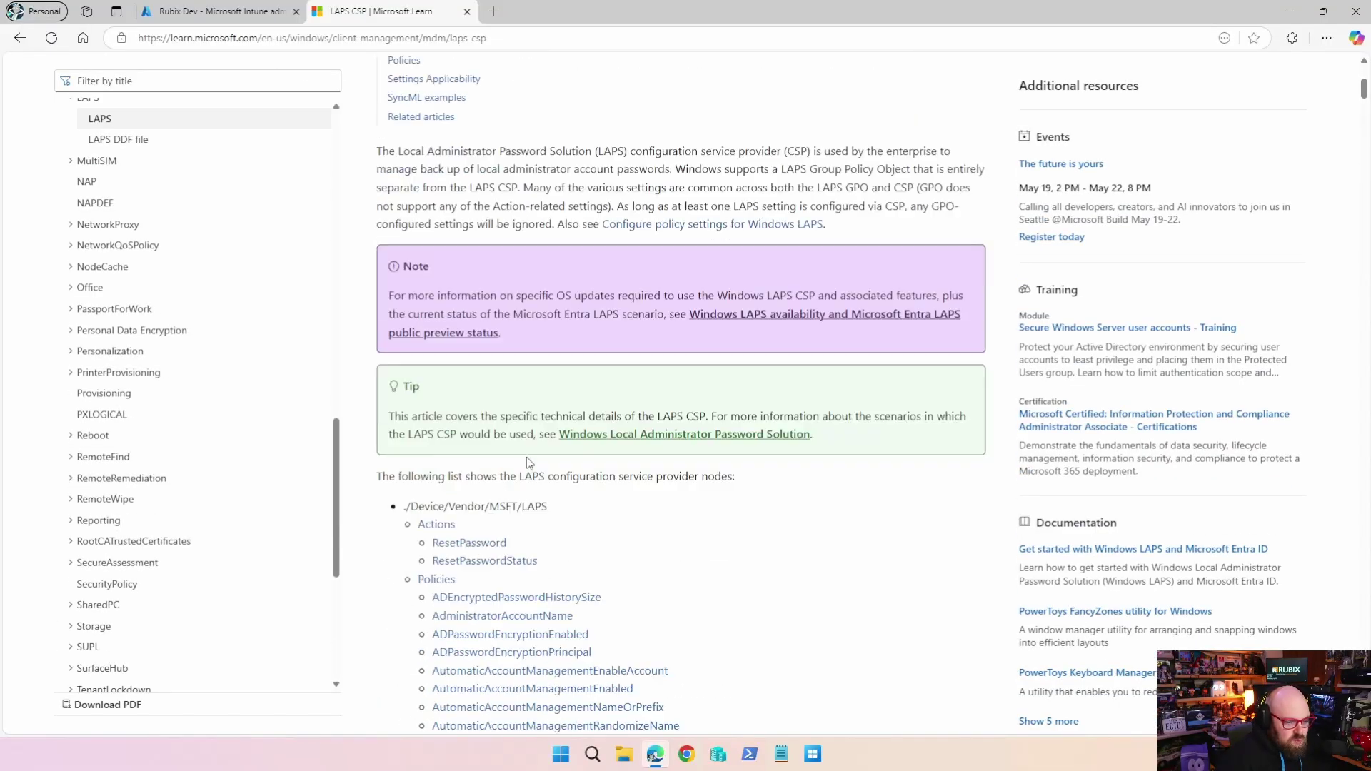
# - Jump to the AutomaticAccountManagementEnableAccount section of the LAPS CSP node list
pyautogui.scroll(5, 528, 457)
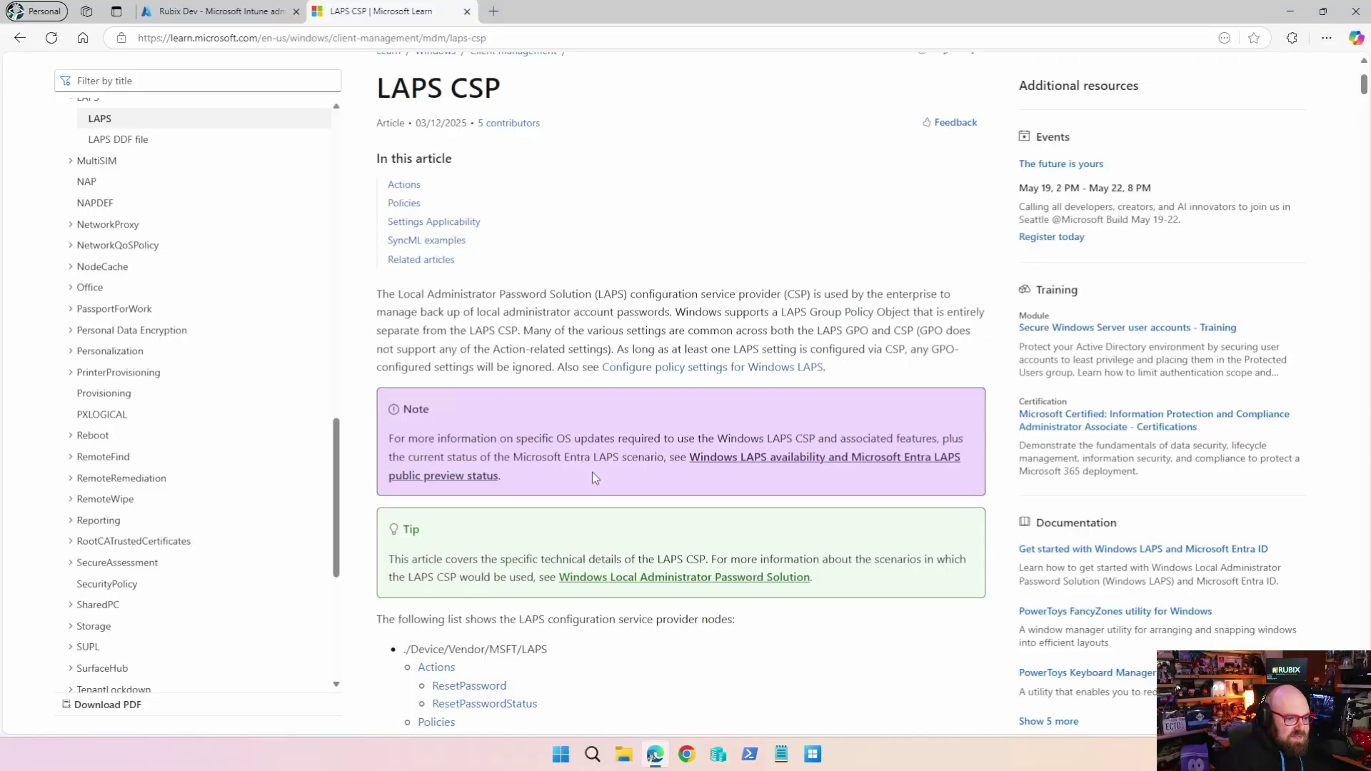
pyautogui.scroll(-4, 603, 486)
pyautogui.scroll(-3, 614, 496)
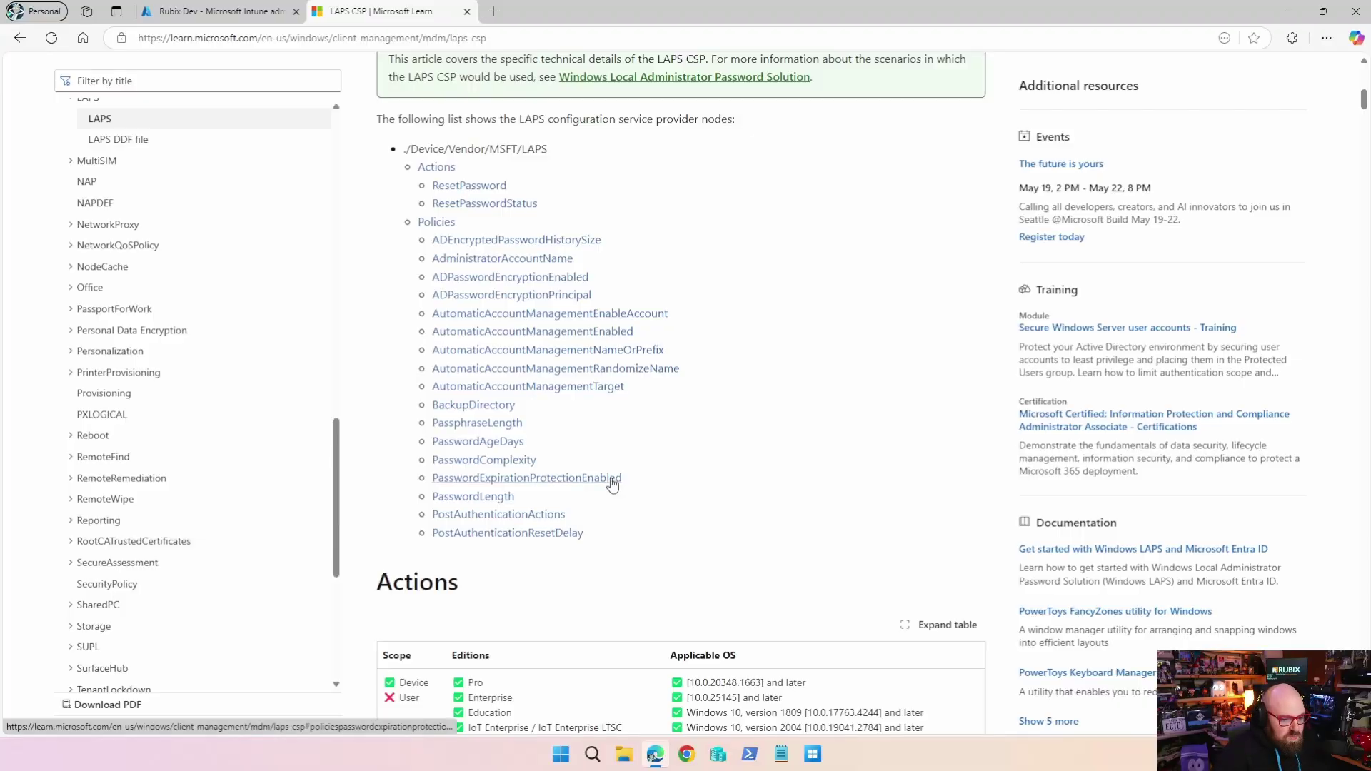
pyautogui.scroll(-1, 657, 459)
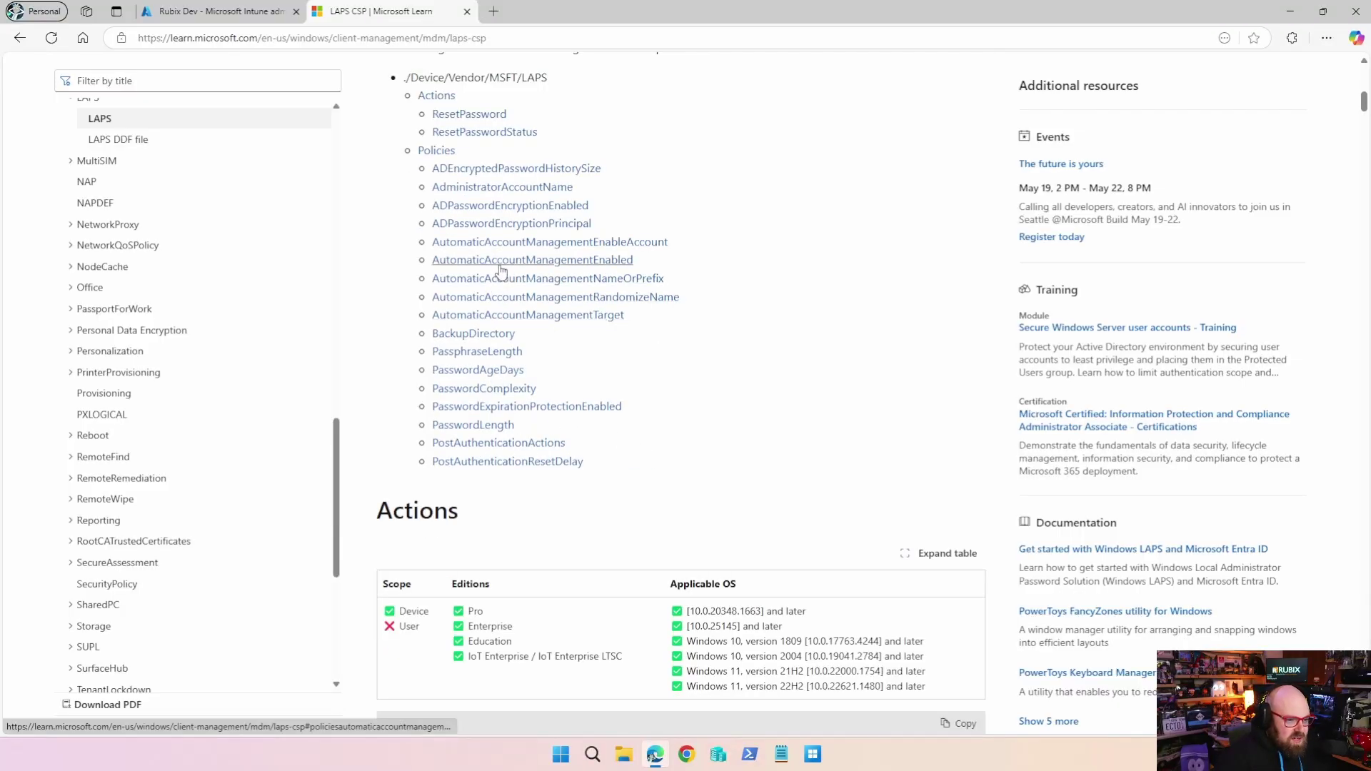
pyautogui.click(576, 242)
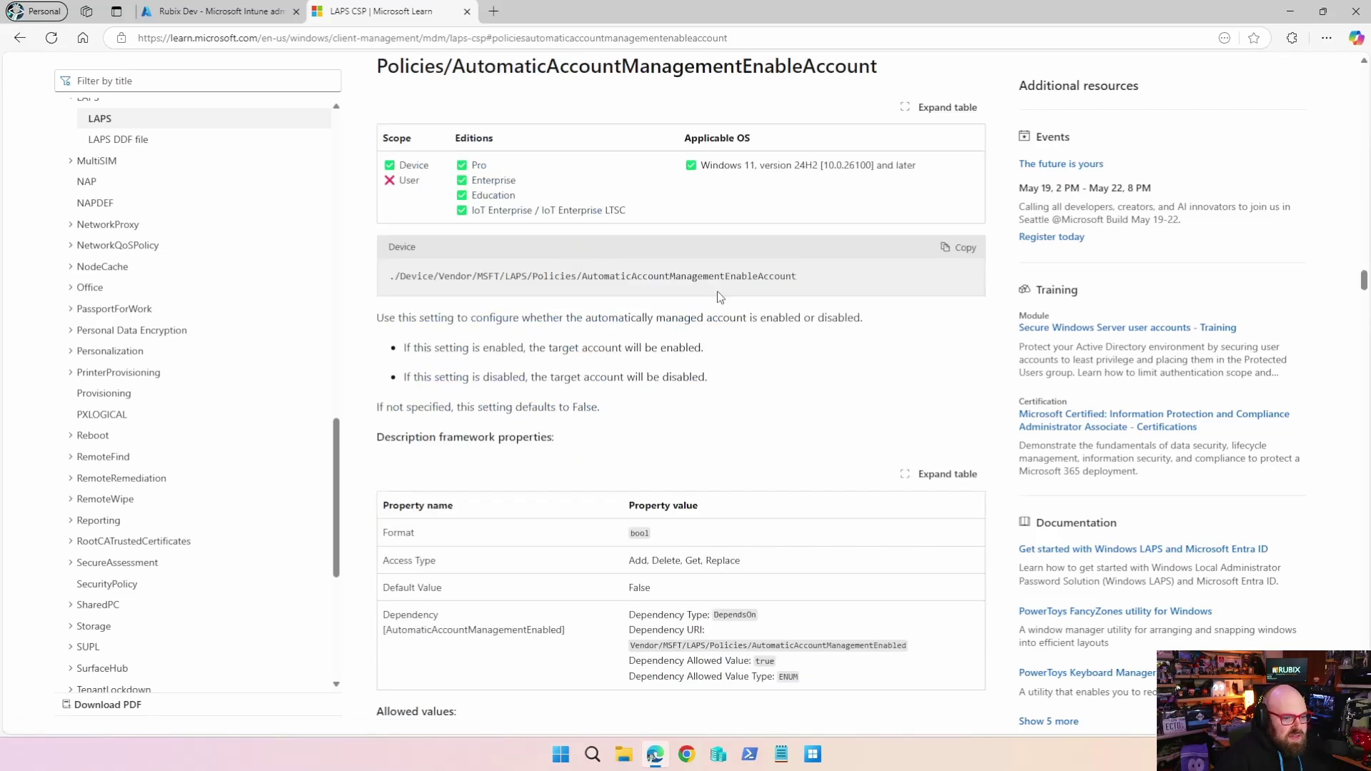
# - Go to the AutomaticAccountManagementEnabled details and review its allowed values table
pyautogui.scroll(-10, 748, 402)
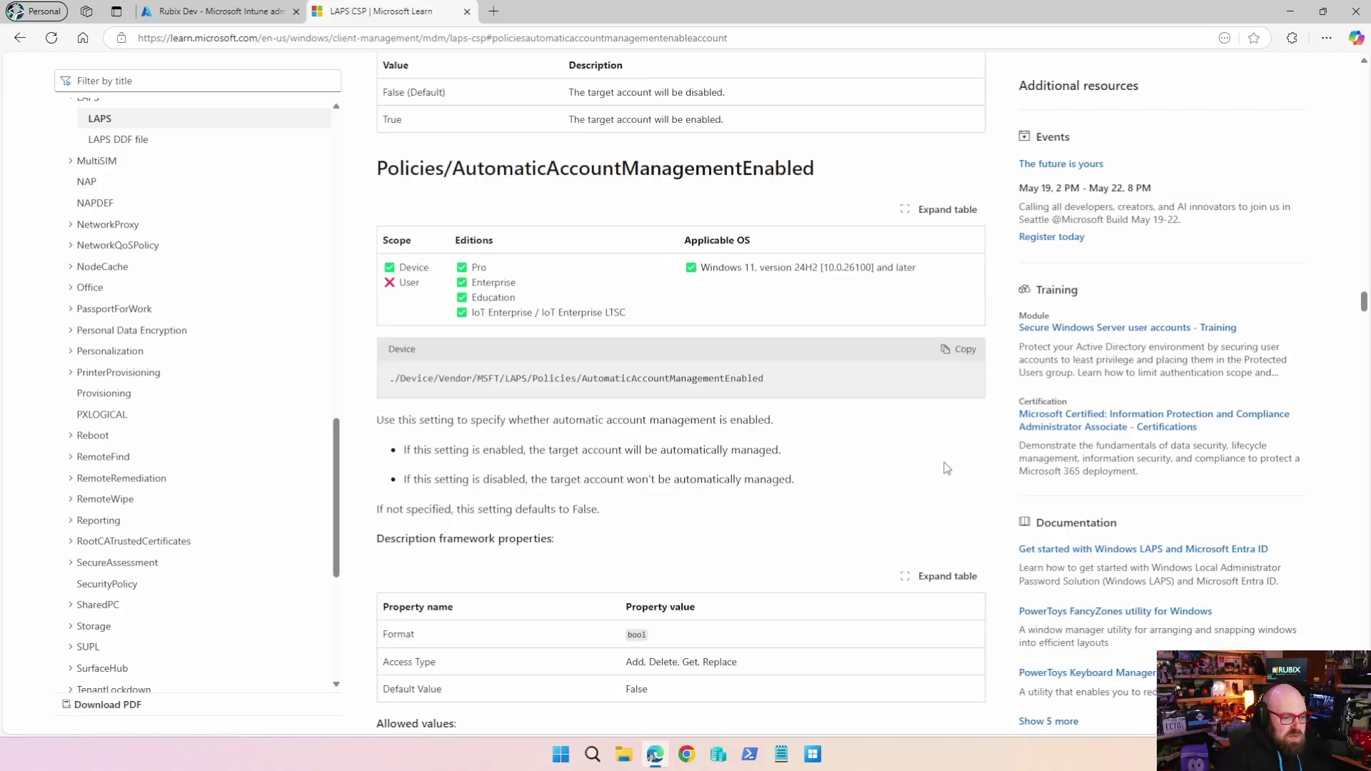
pyautogui.scroll(-4, 848, 528)
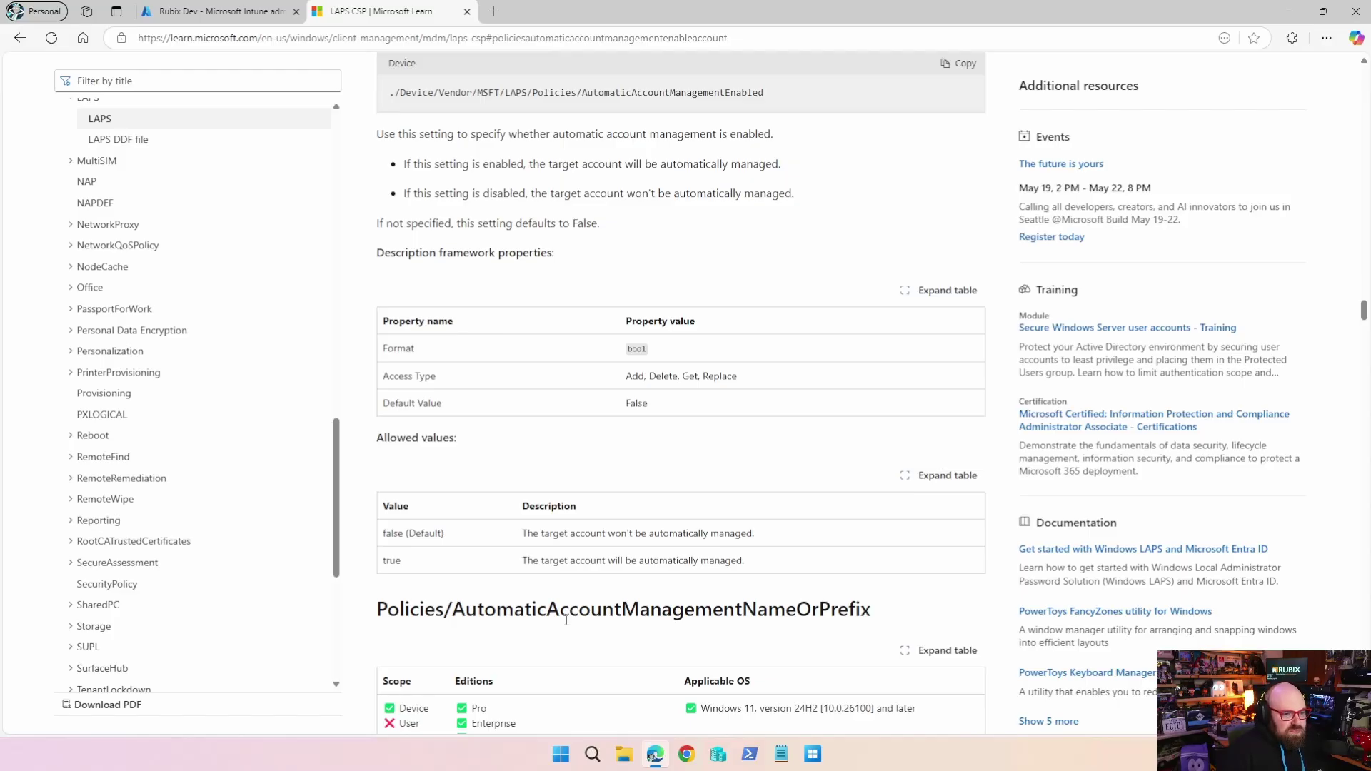
pyautogui.scroll(15, 729, 414)
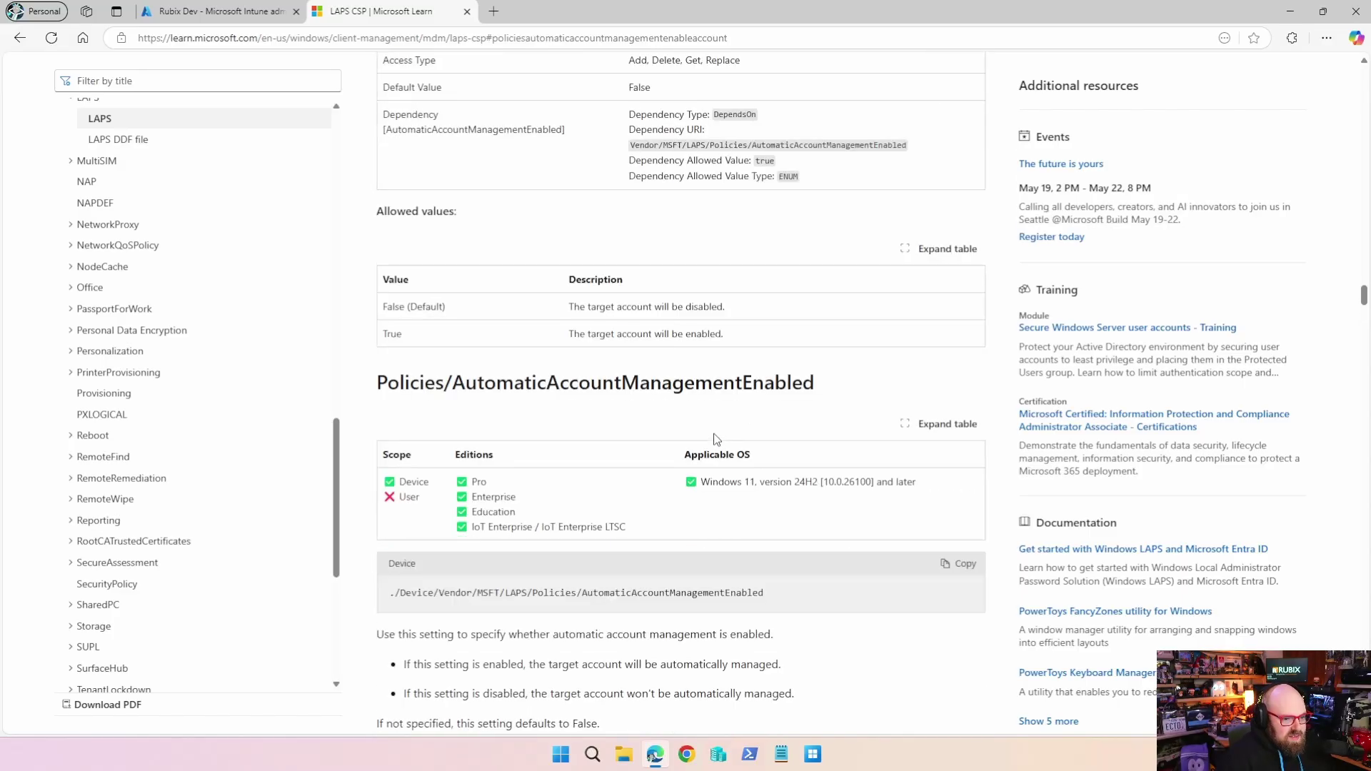
pyautogui.scroll(20, 717, 440)
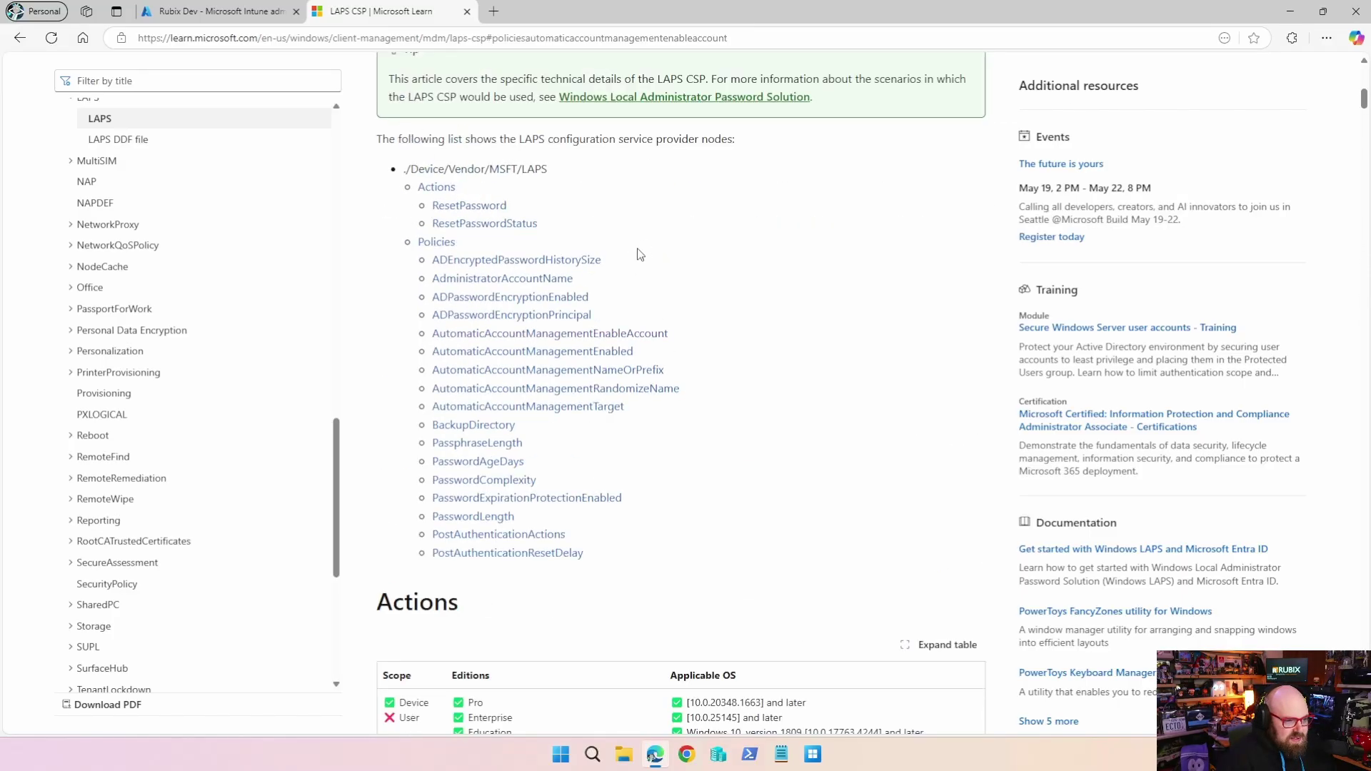
pyautogui.click(553, 352)
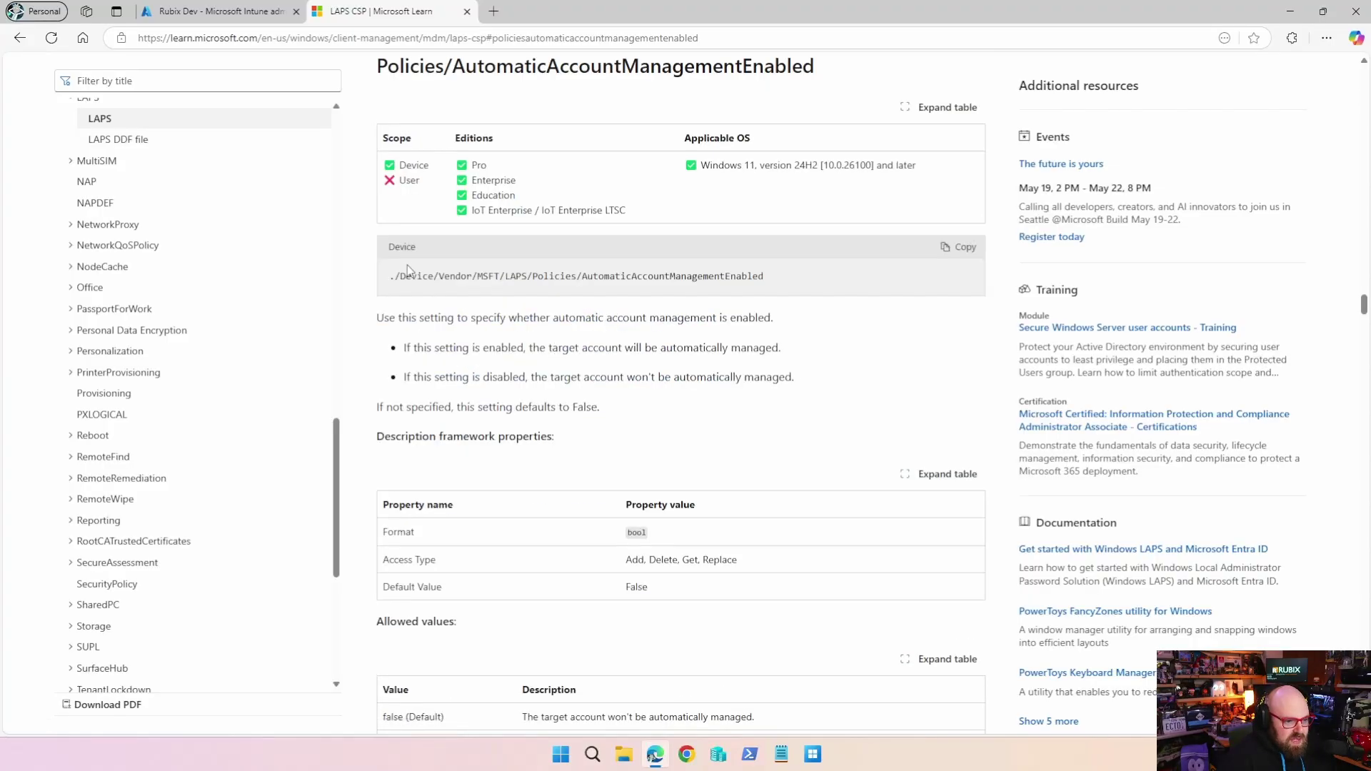
pyautogui.moveTo(389, 278); pyautogui.dragTo(825, 277)
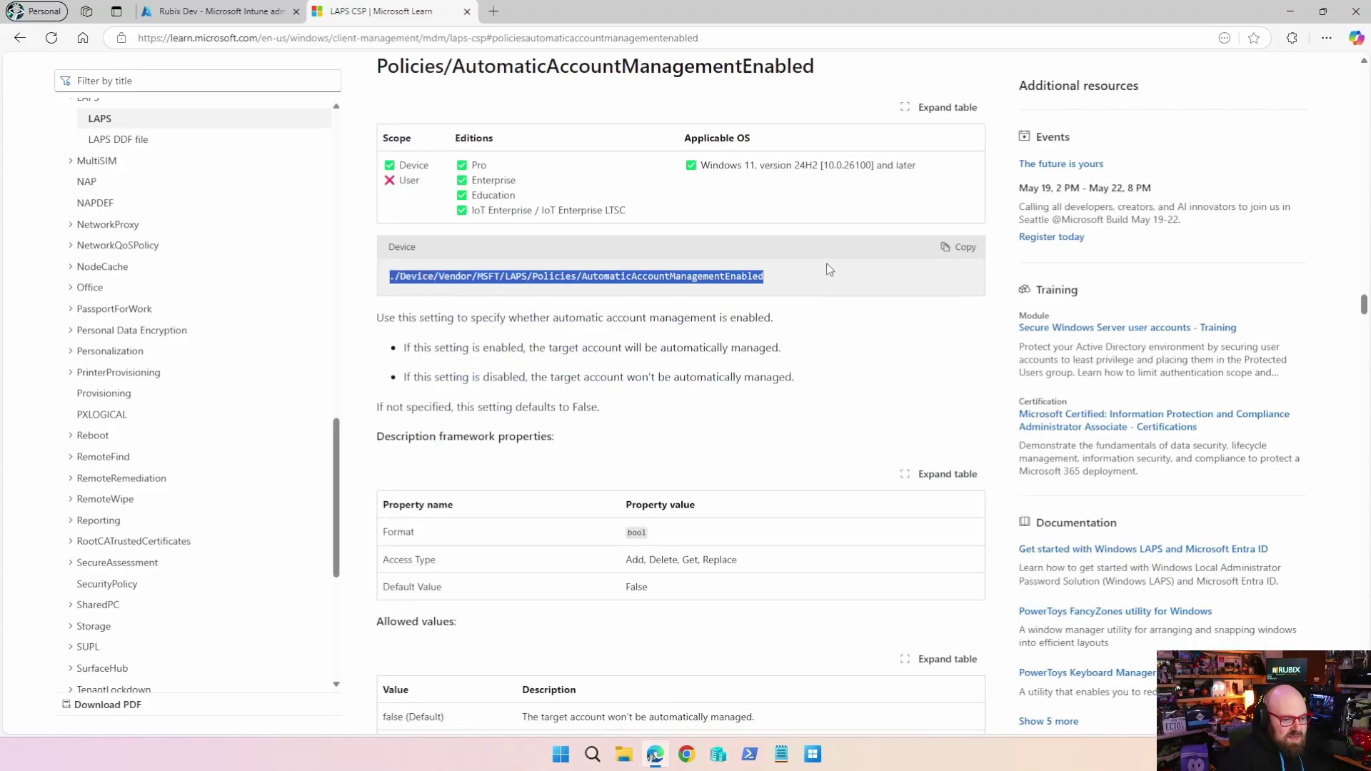
pyautogui.scroll(-2, 769, 325)
pyautogui.click(709, 489)
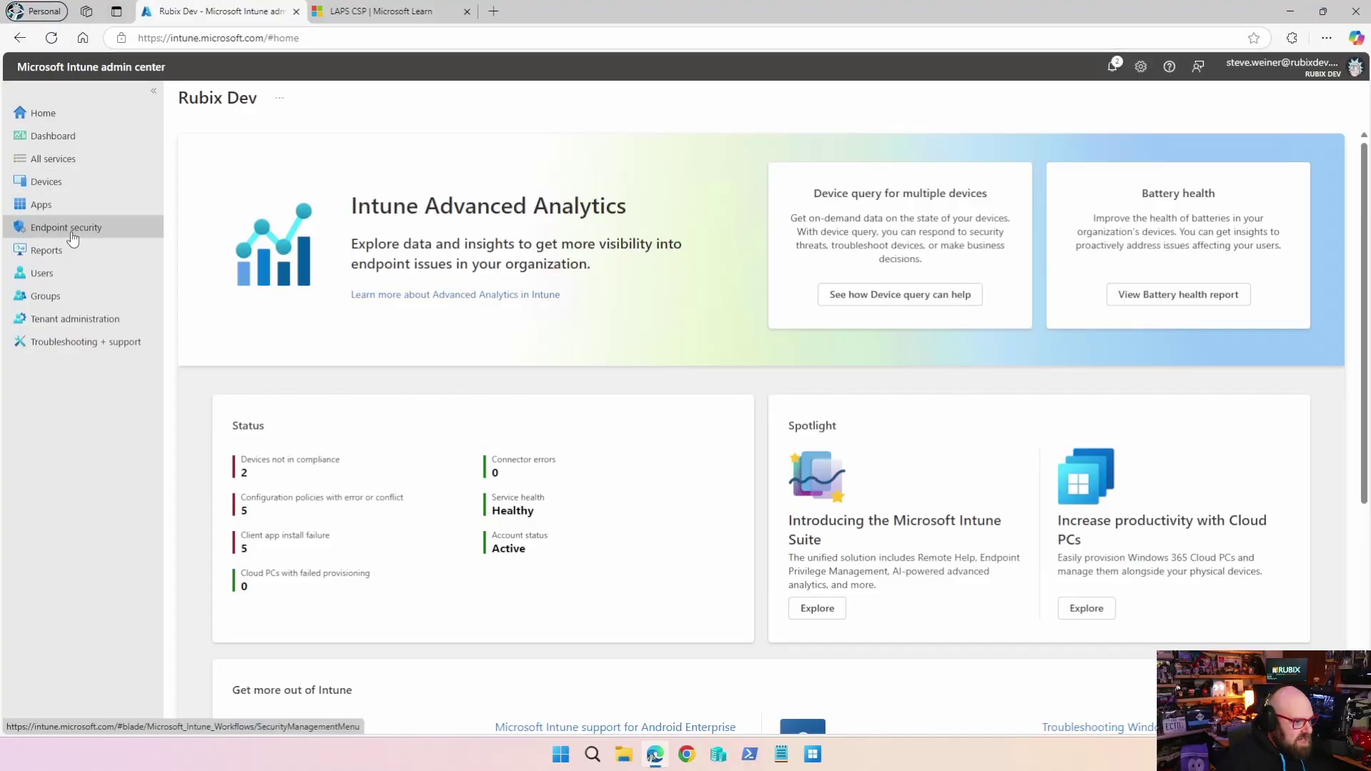
# - Create an account protection policy from the Windows LAPS profile for the Windows platform
pyautogui.click(72, 239)
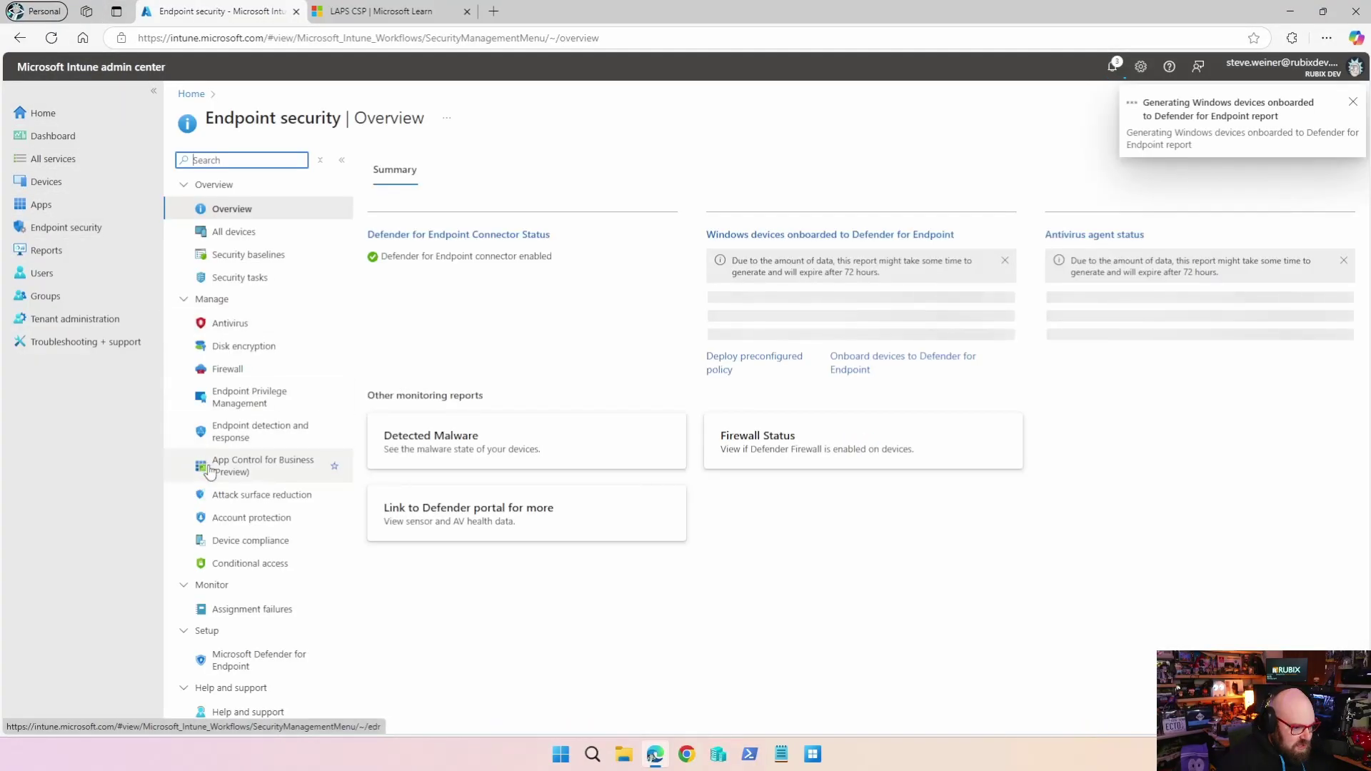
pyautogui.click(246, 522)
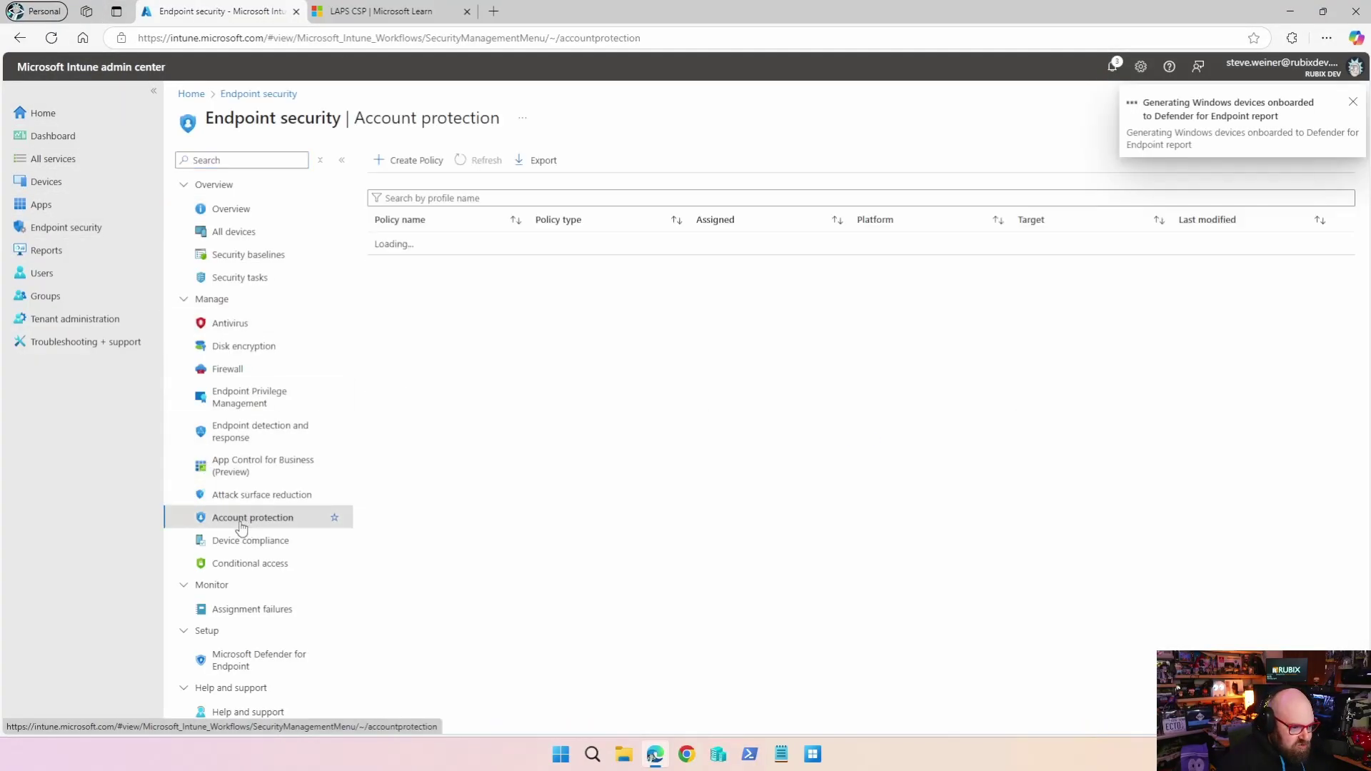
pyautogui.click(390, 165)
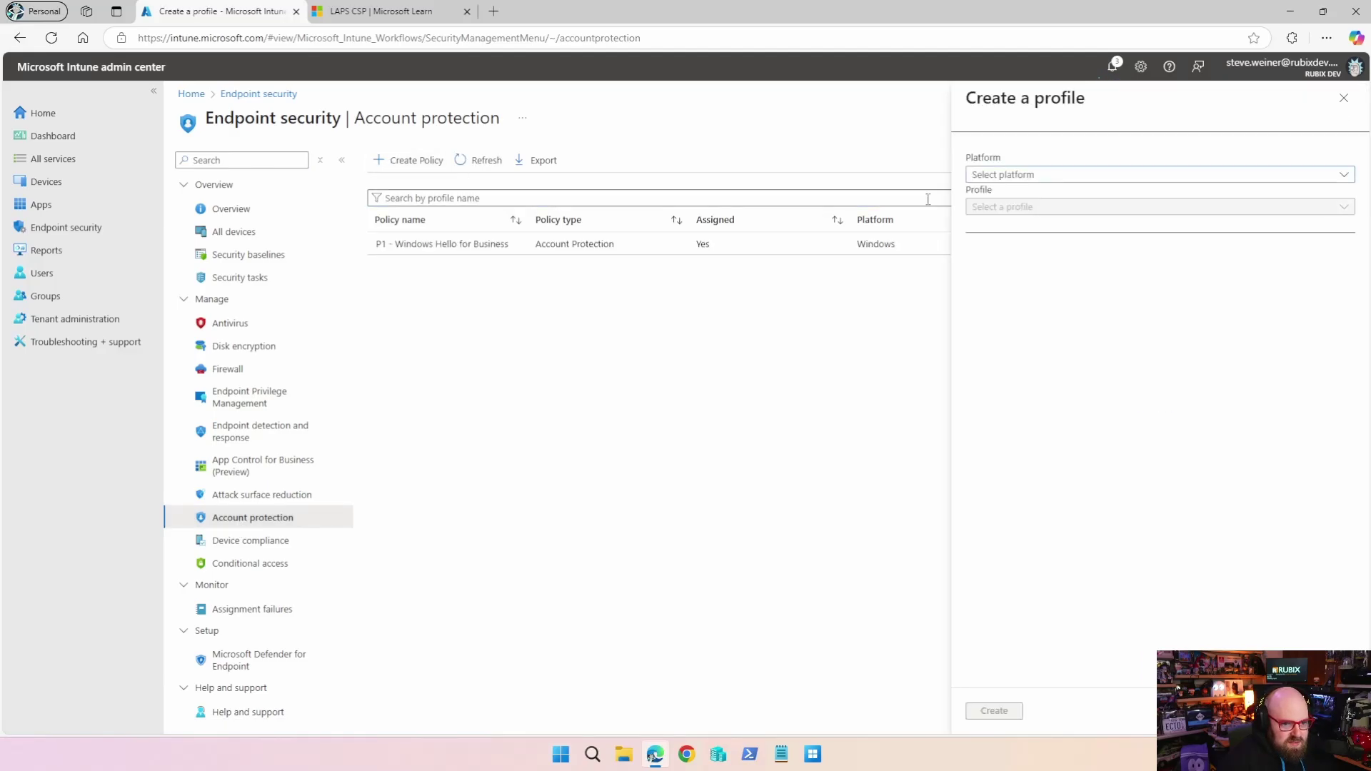
pyautogui.click(1067, 209)
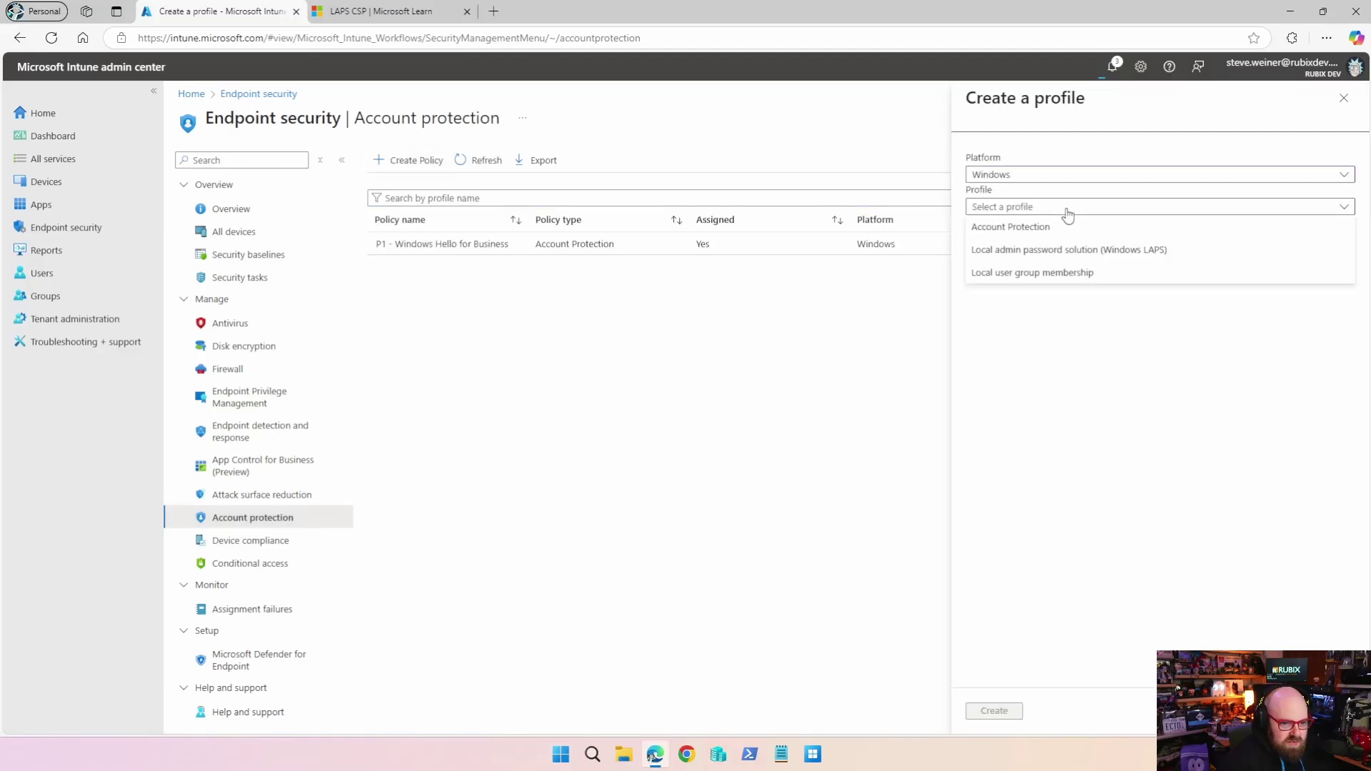
pyautogui.click(1085, 251)
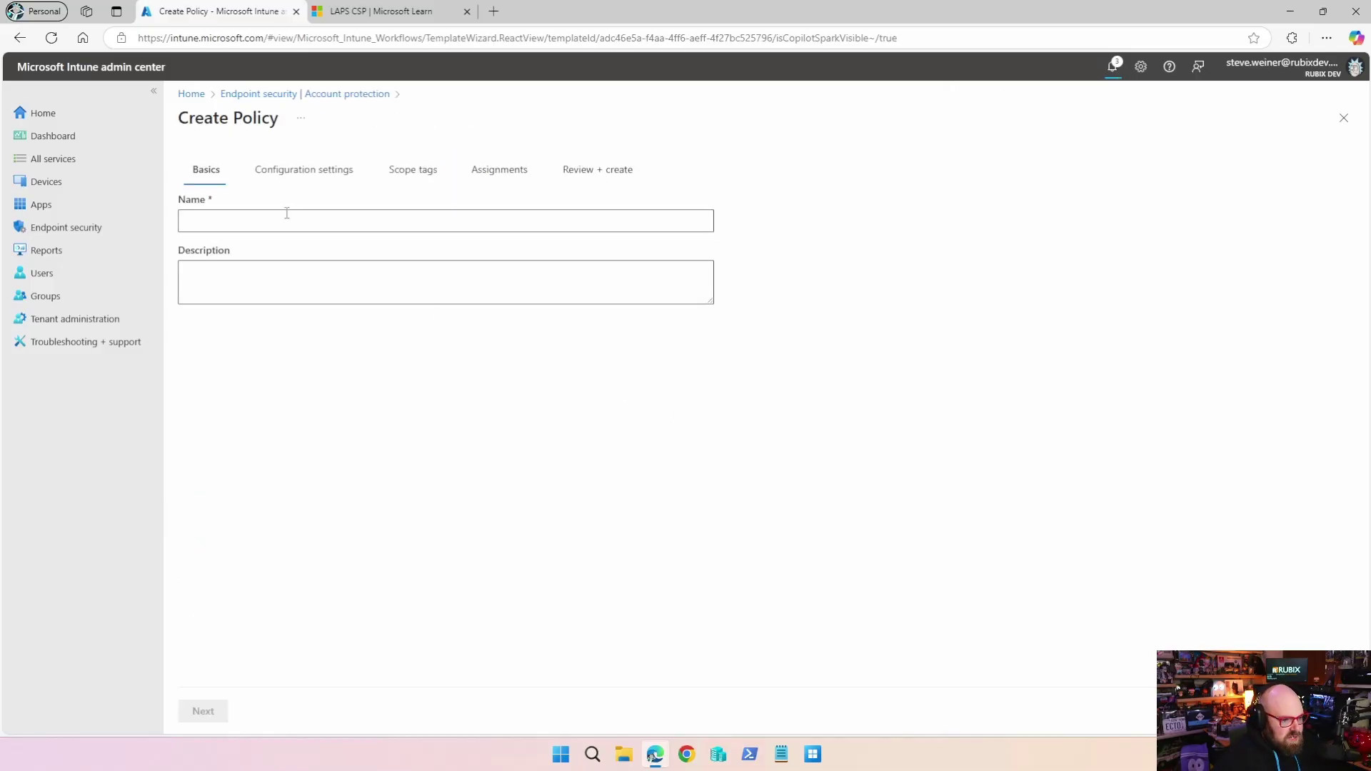
# - Name the policy 'P1 - LAPS Policy', described 'Default Windows LAPS settings', and continue
pyautogui.click(286, 223)
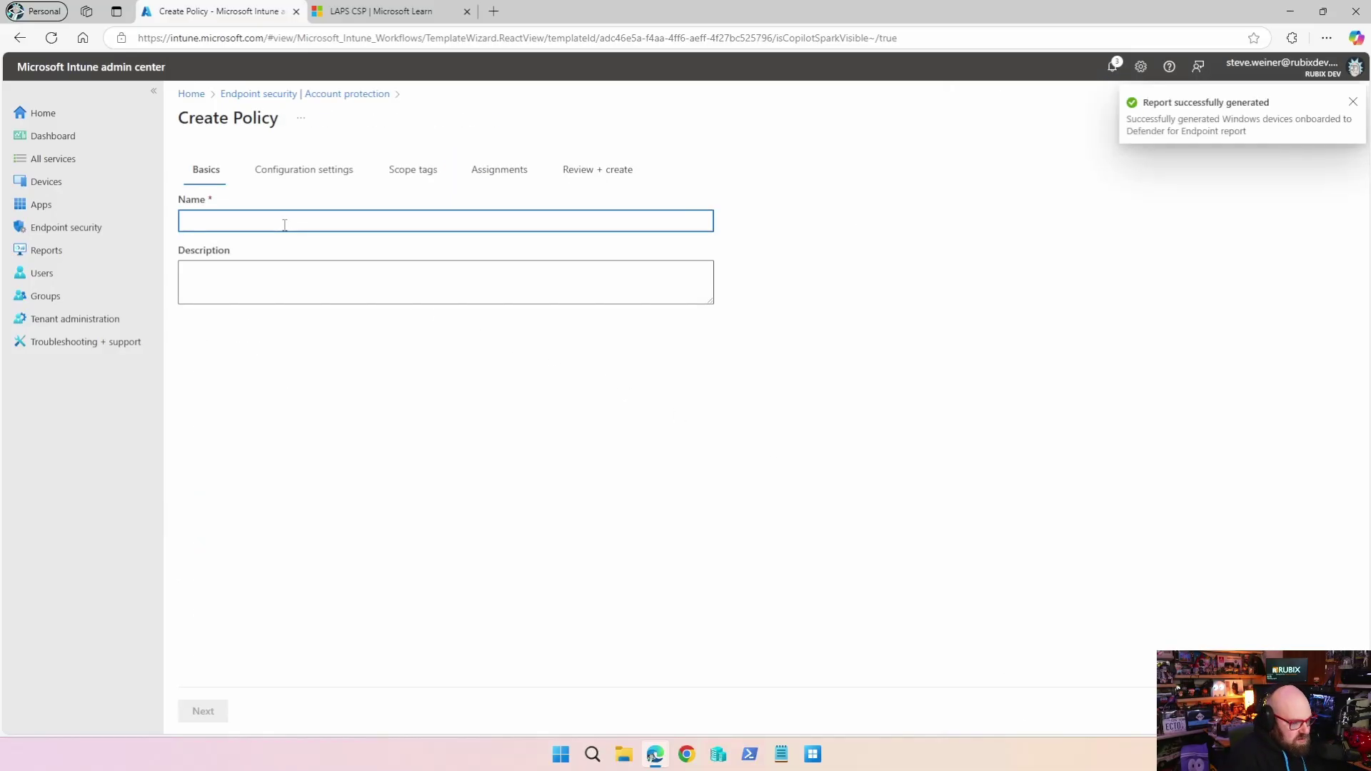
pyautogui.write('P1 -')
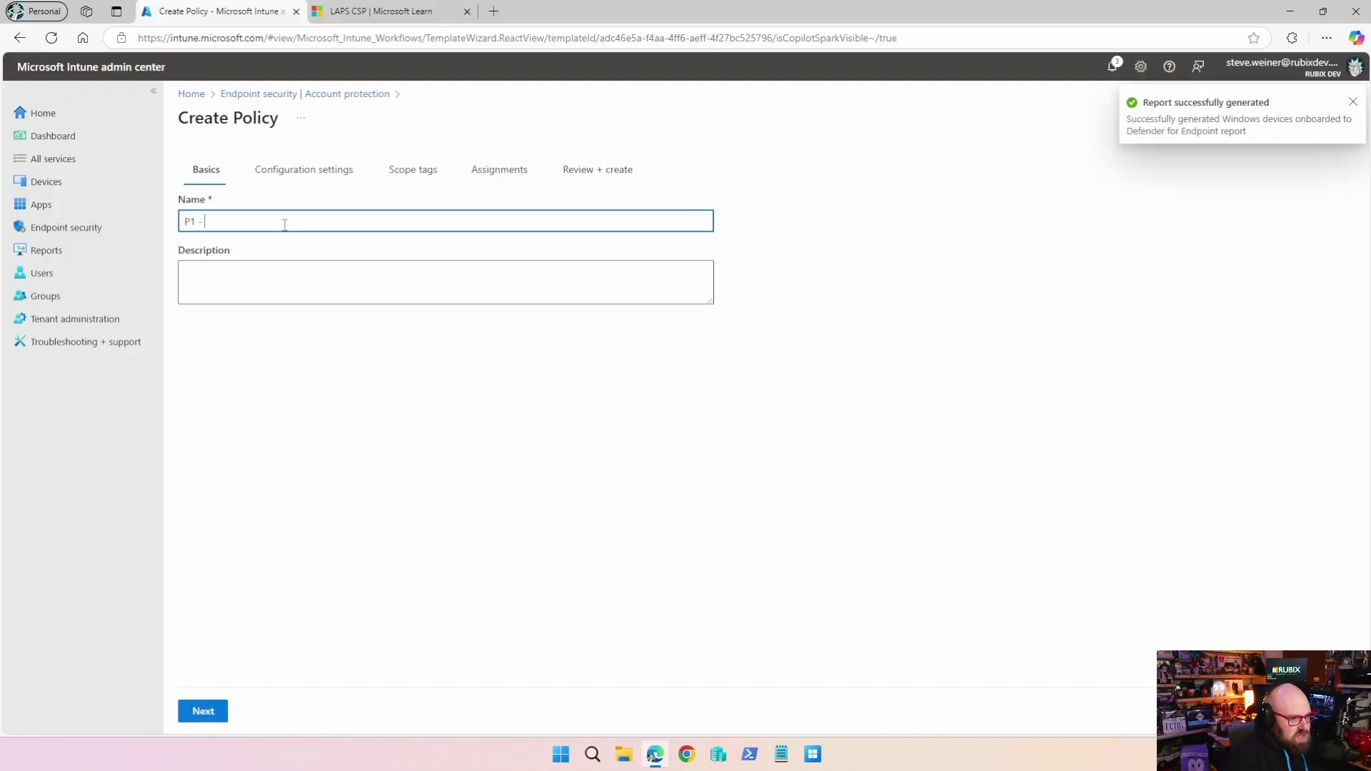
pyautogui.write(' LAPS Policy')
pyautogui.press('Tab')
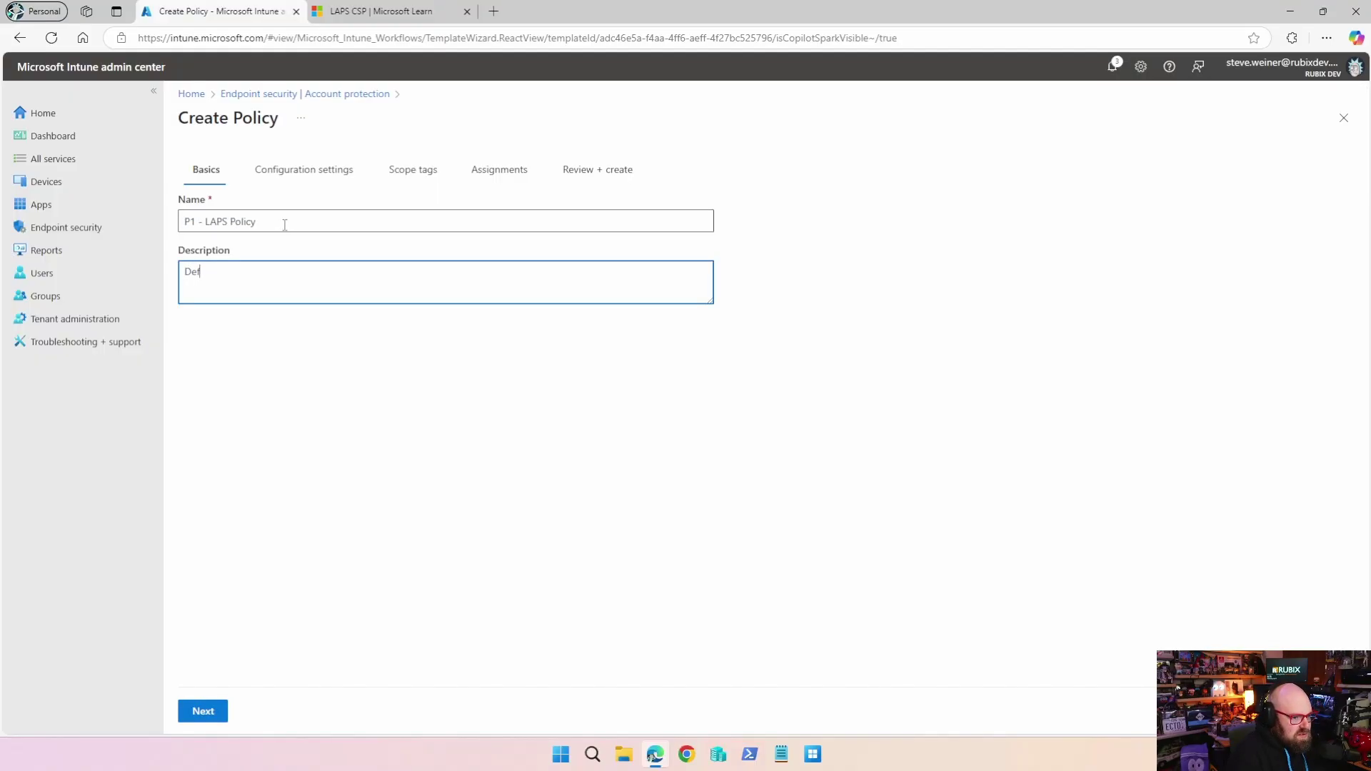
pyautogui.write('Default Windows ')
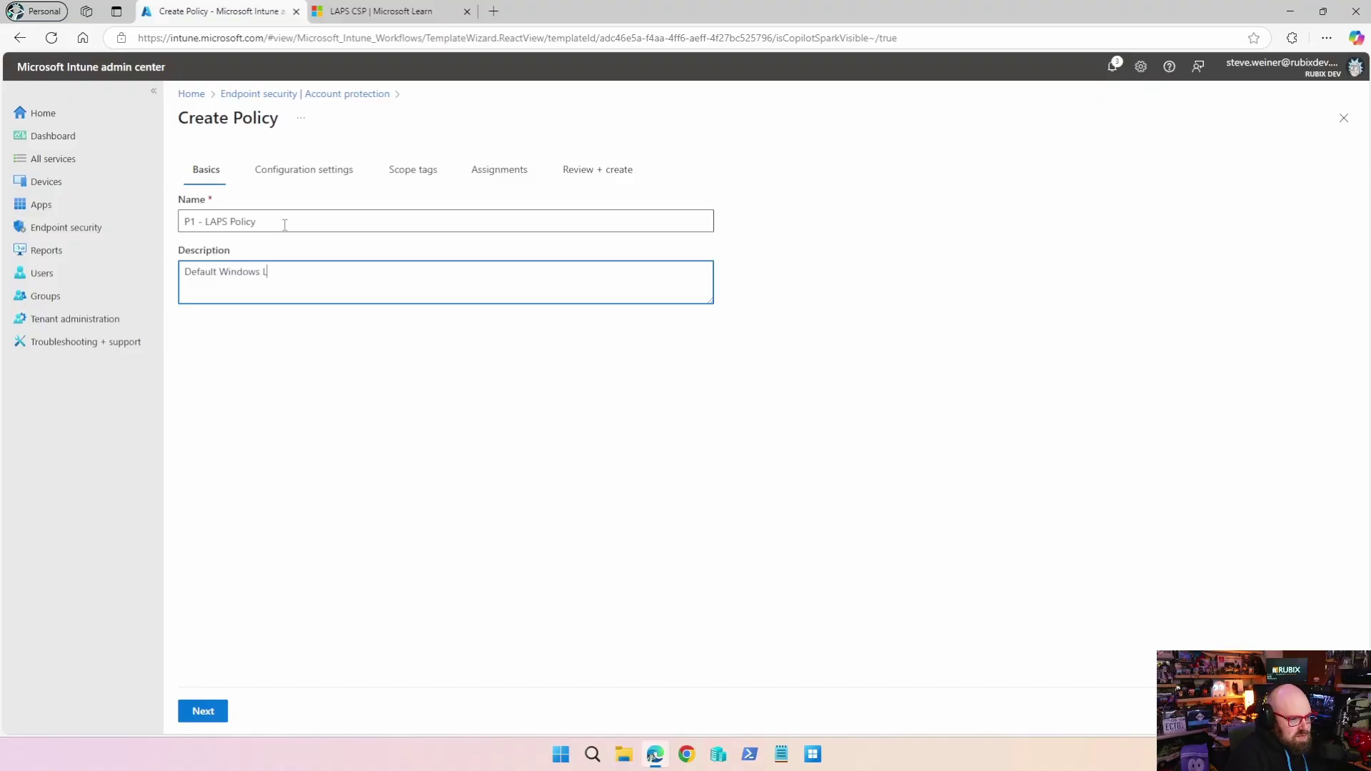
pyautogui.write('LAPS settings')
pyautogui.press('Tab')
pyautogui.press('Return')
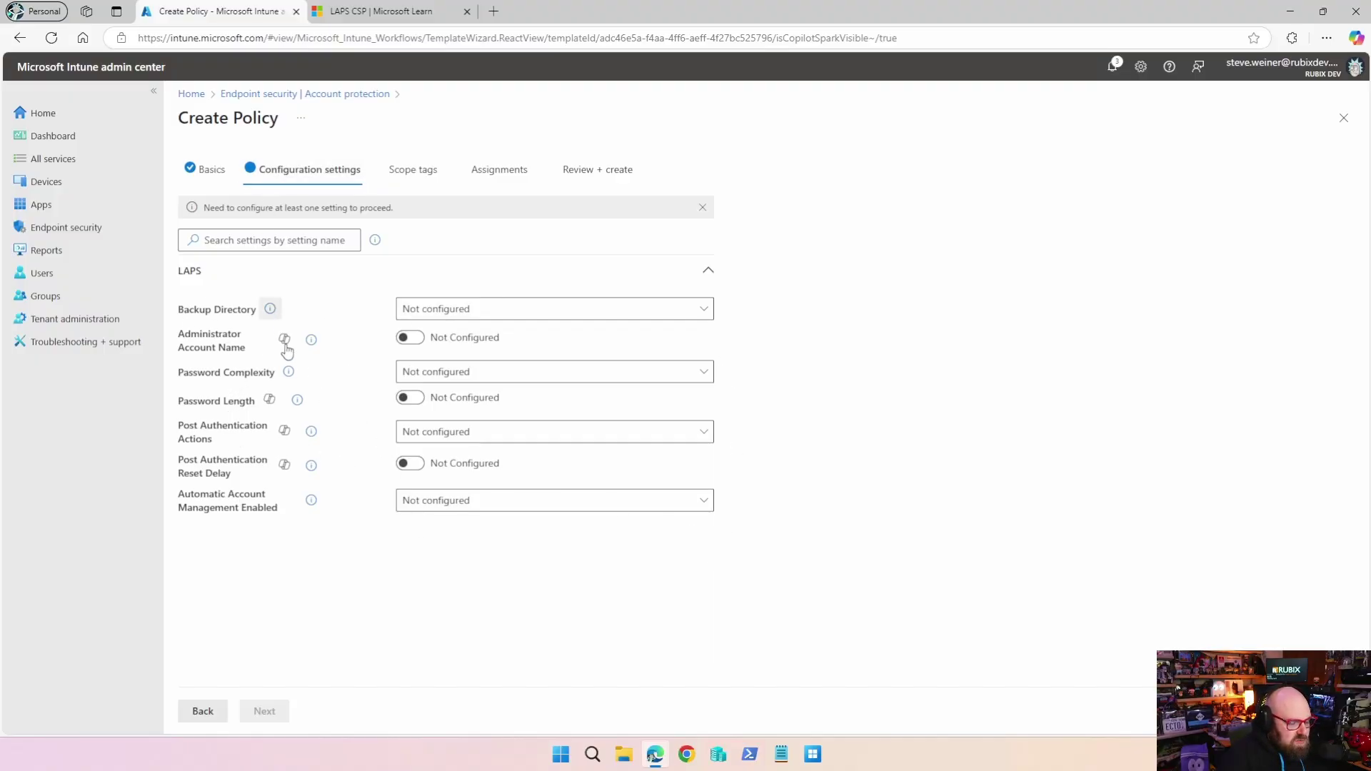
# - Set the LAPS backup directory to back up the password to Azure AD only
pyautogui.click(334, 10)
pyautogui.scroll(-6, 515, 370)
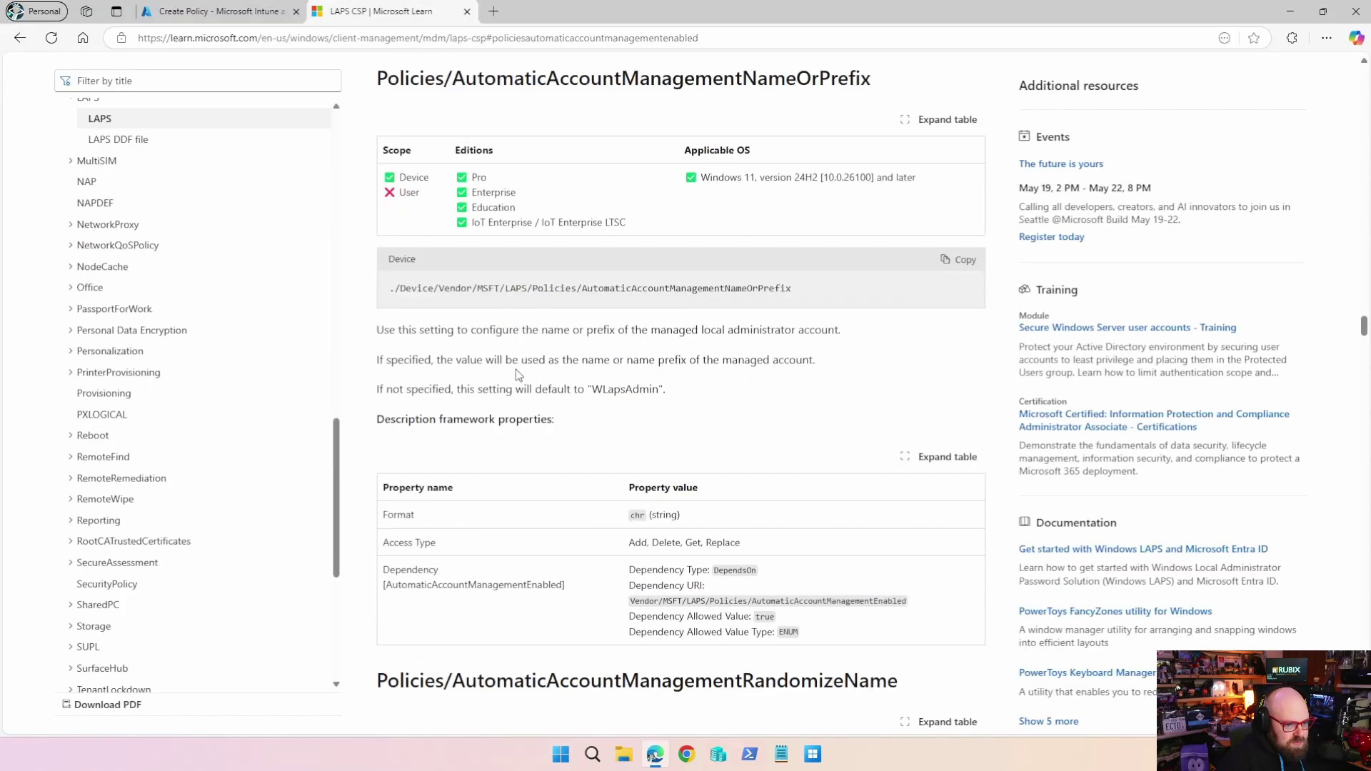
pyautogui.click(185, 11)
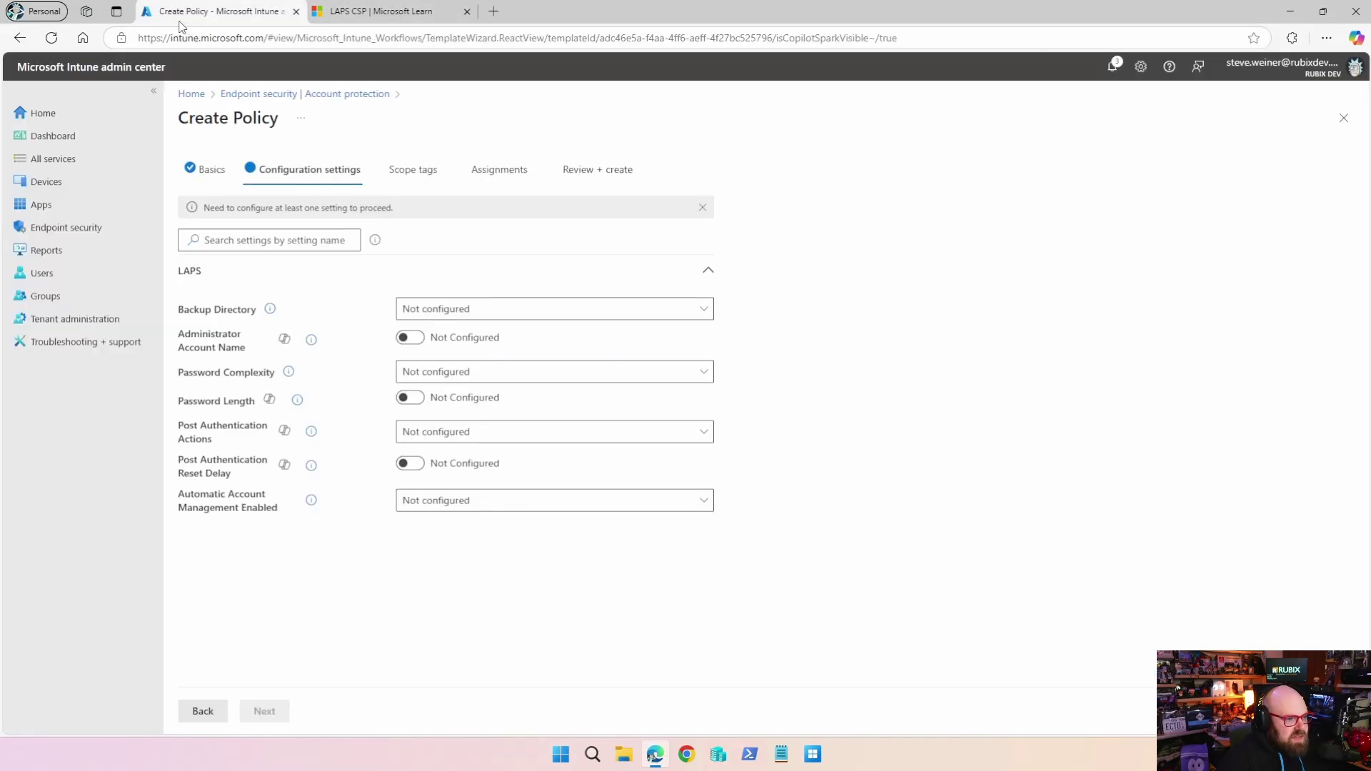
pyautogui.moveTo(270, 308)
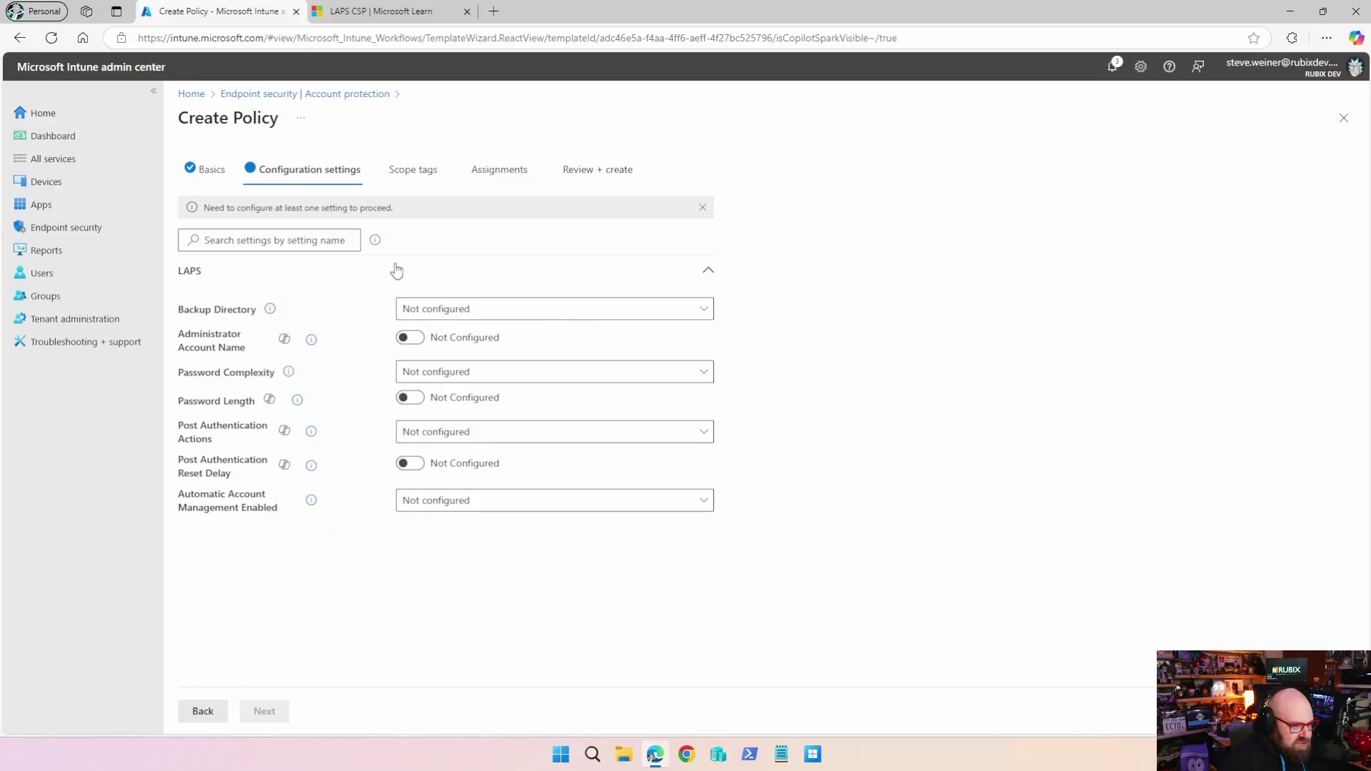
pyautogui.click(559, 325)
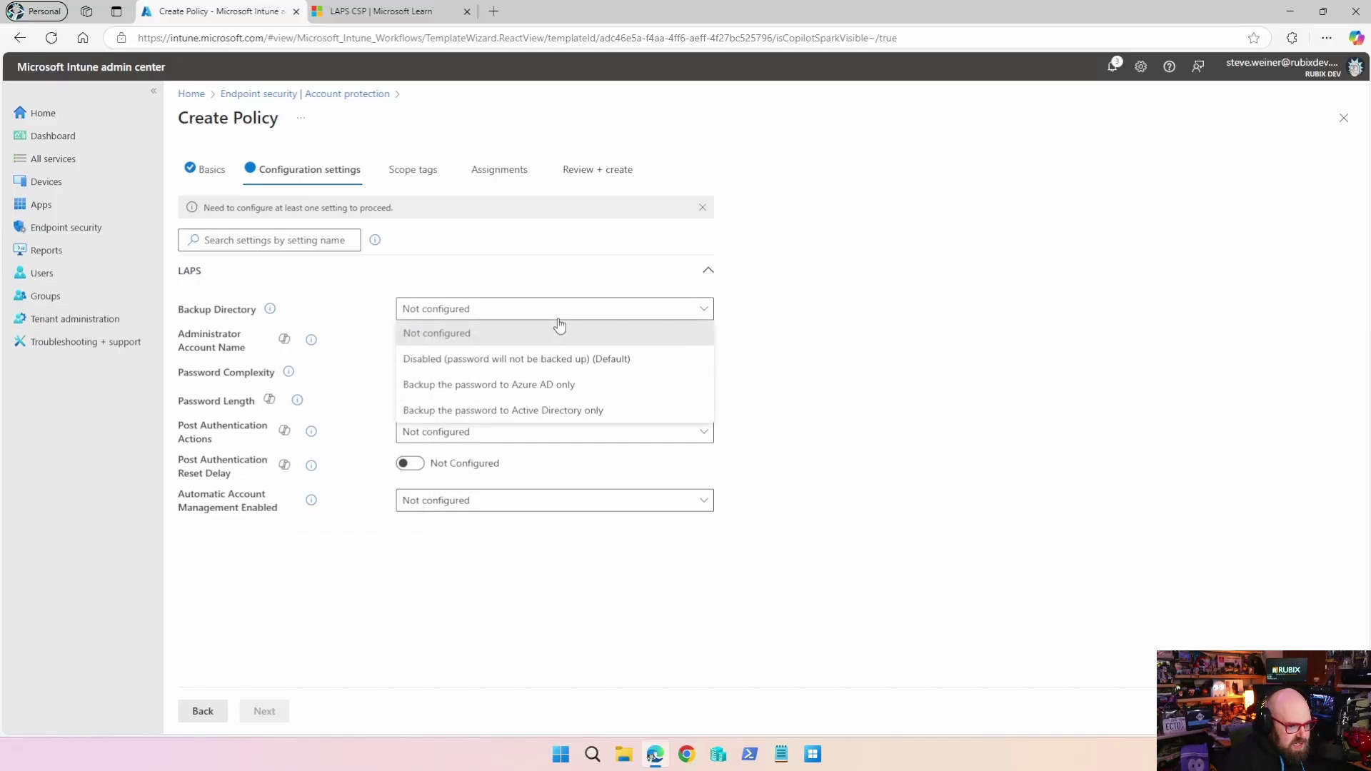
pyautogui.click(506, 386)
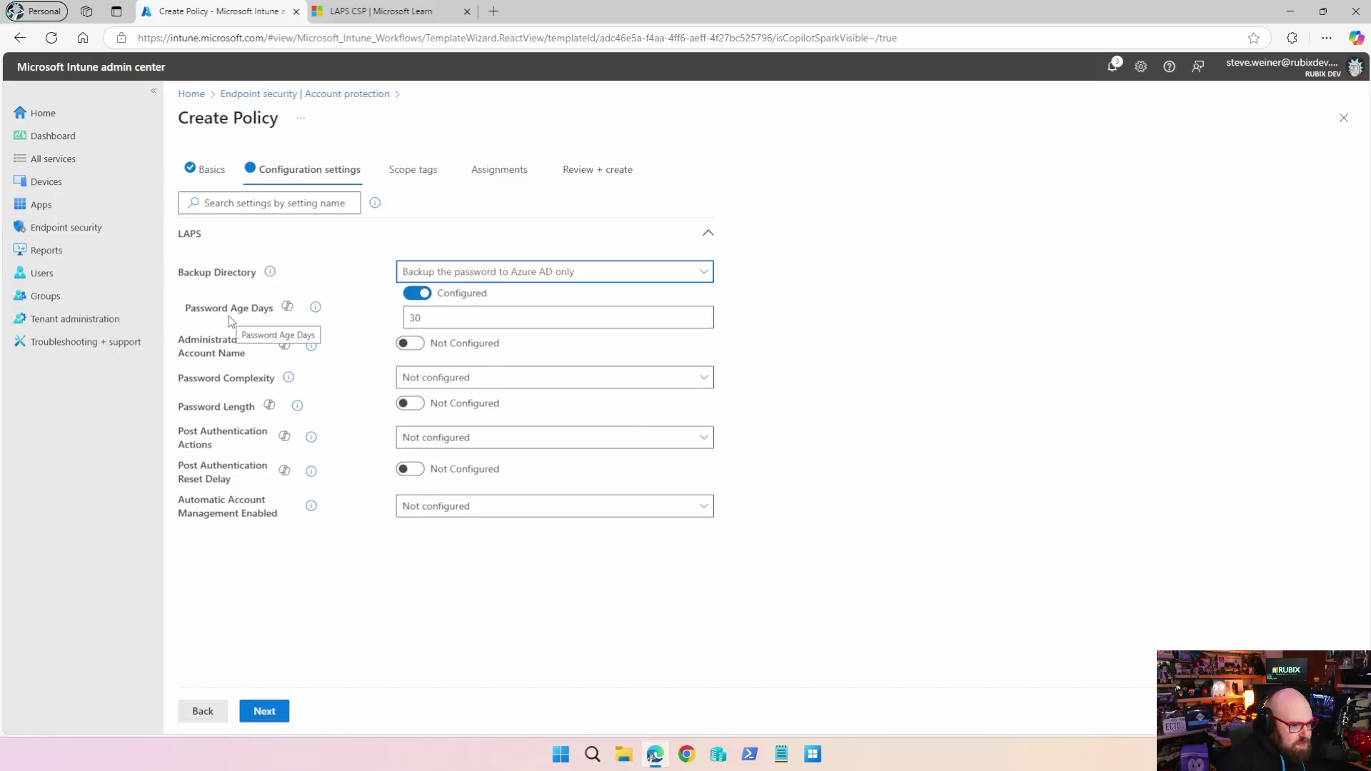
# - Enable Password Age Days and set it to 30 after trying 14
pyautogui.click(315, 309)
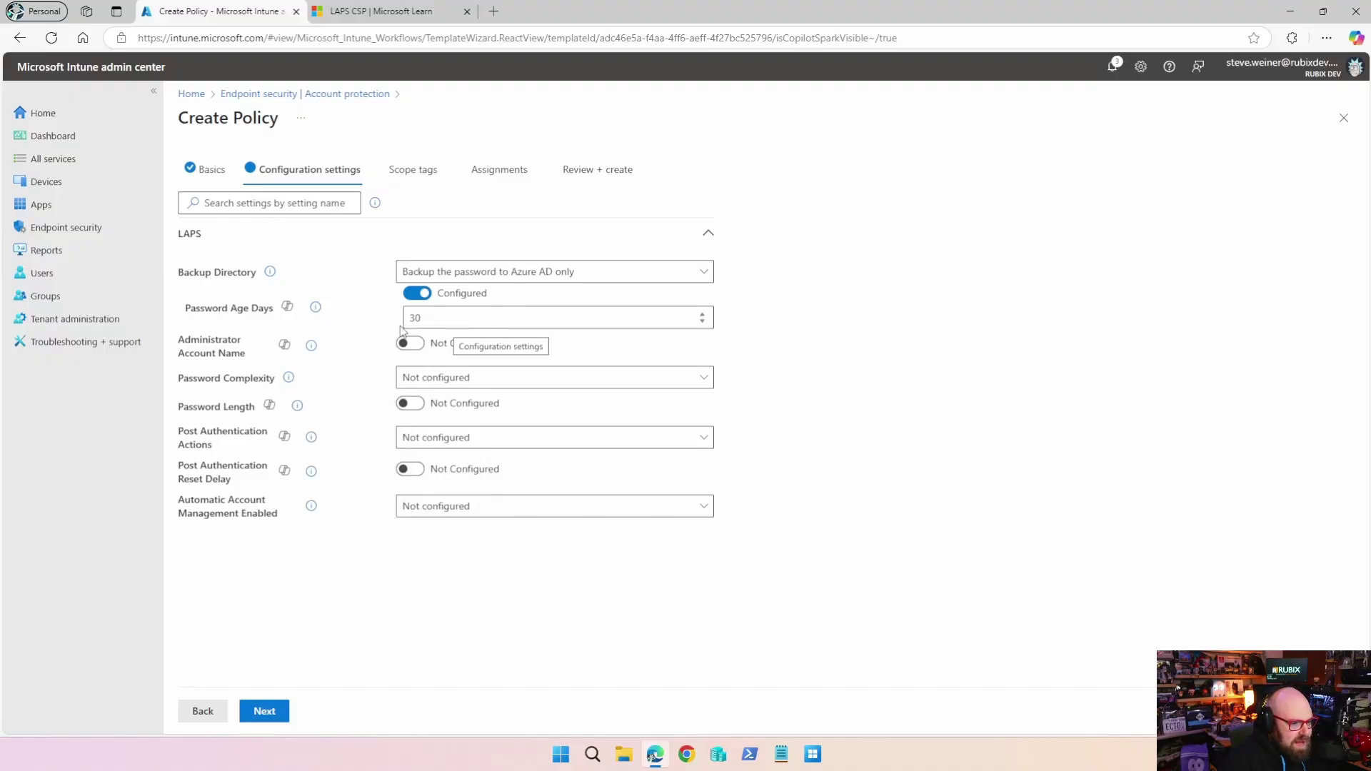
pyautogui.click(474, 320)
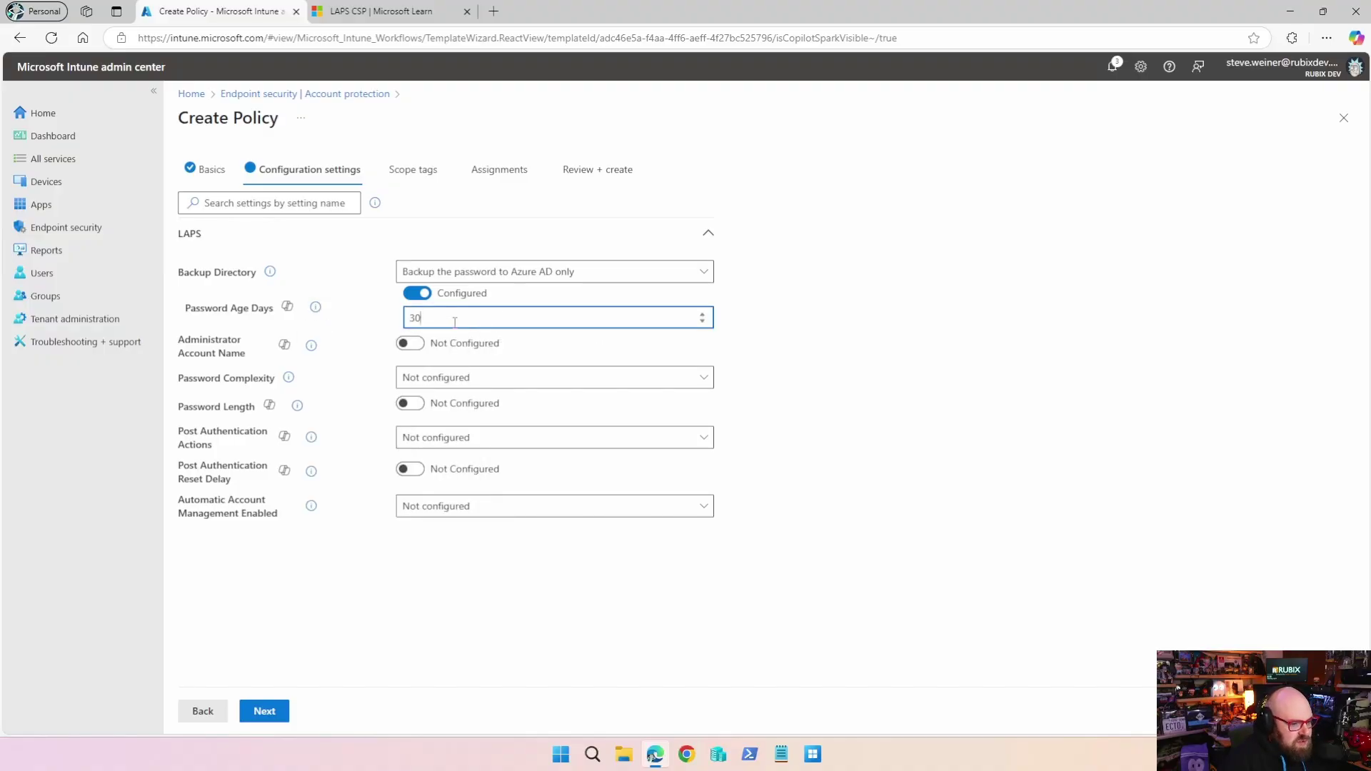
pyautogui.press('BackSpace')
pyautogui.press('BackSpace')
pyautogui.write('1')
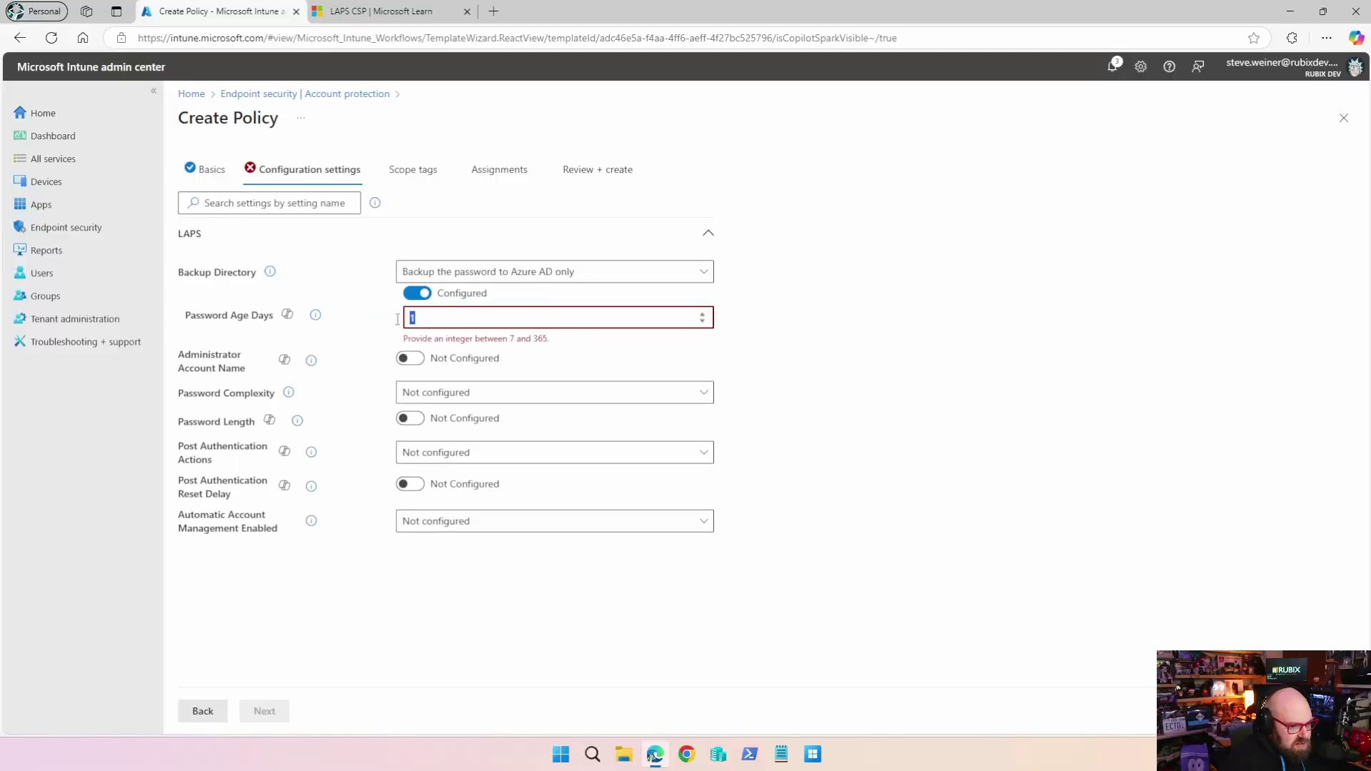
pyautogui.write('4')
pyautogui.press('BackSpace')
pyautogui.write('30')
pyautogui.click(813, 353)
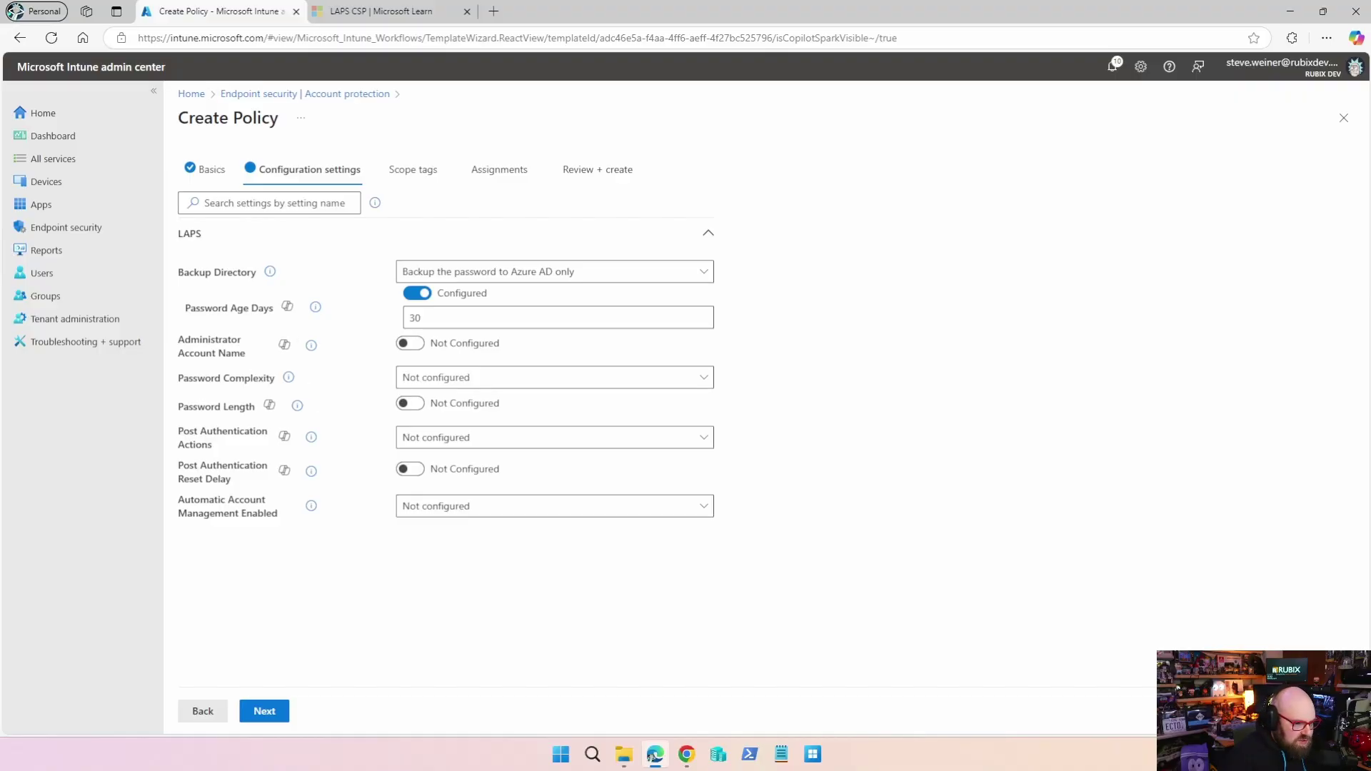
# - Use the default four-character-type password complexity and set Password Length to 12
pyautogui.click(460, 379)
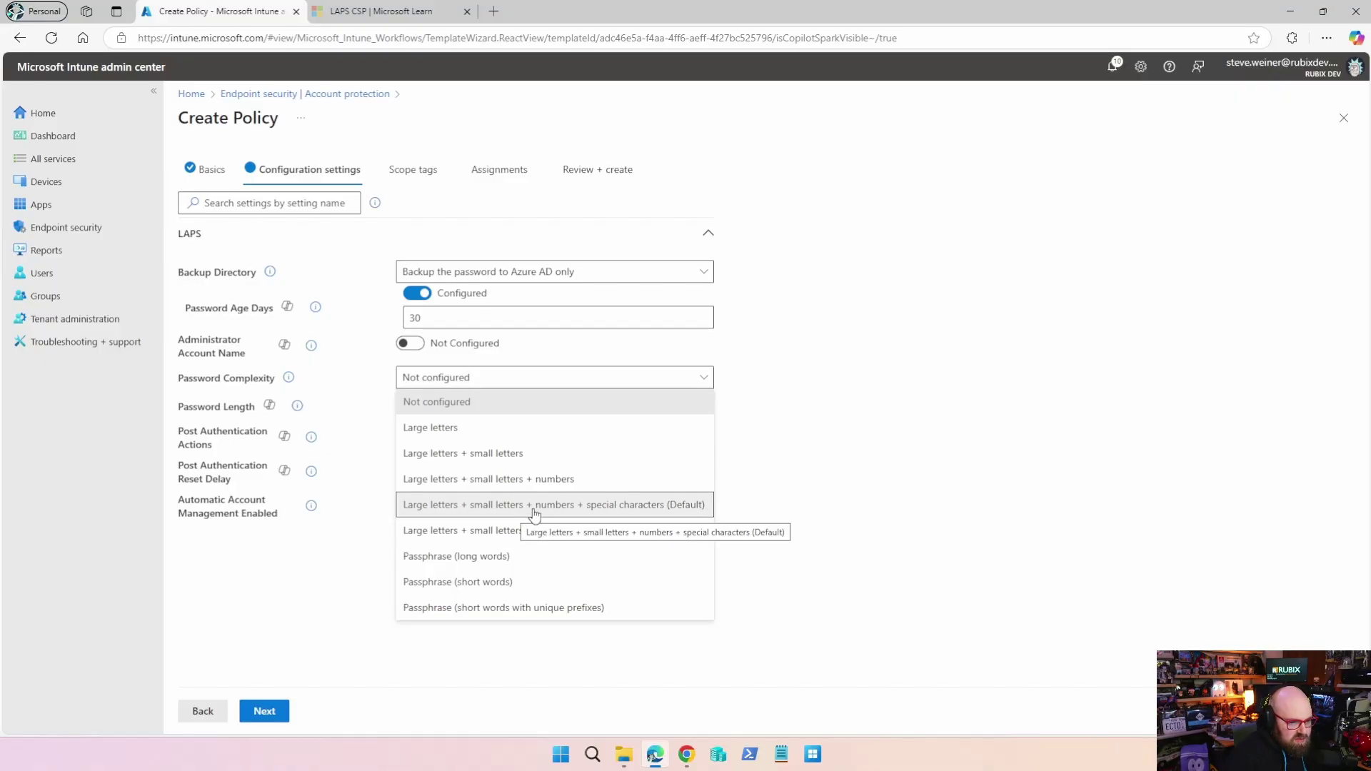
pyautogui.click(629, 507)
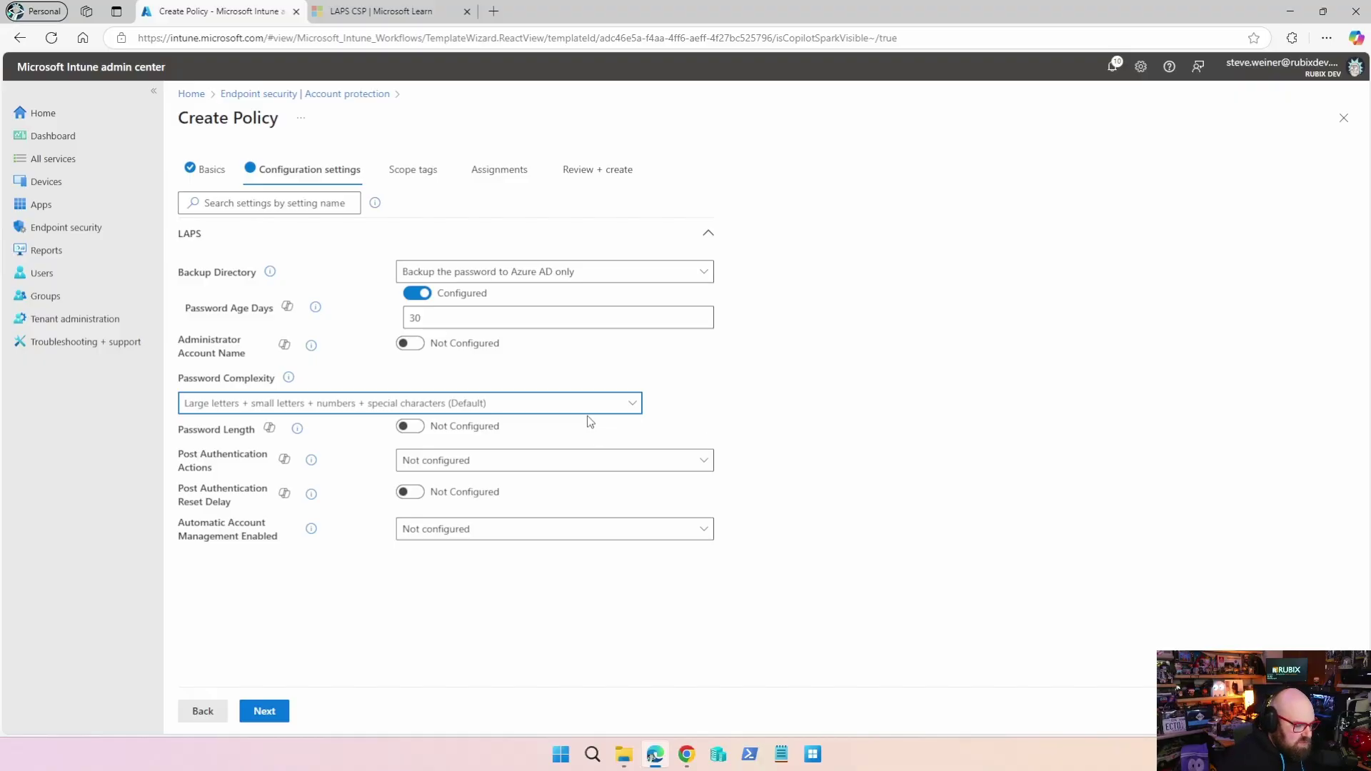
pyautogui.click(413, 426)
pyautogui.click(449, 443)
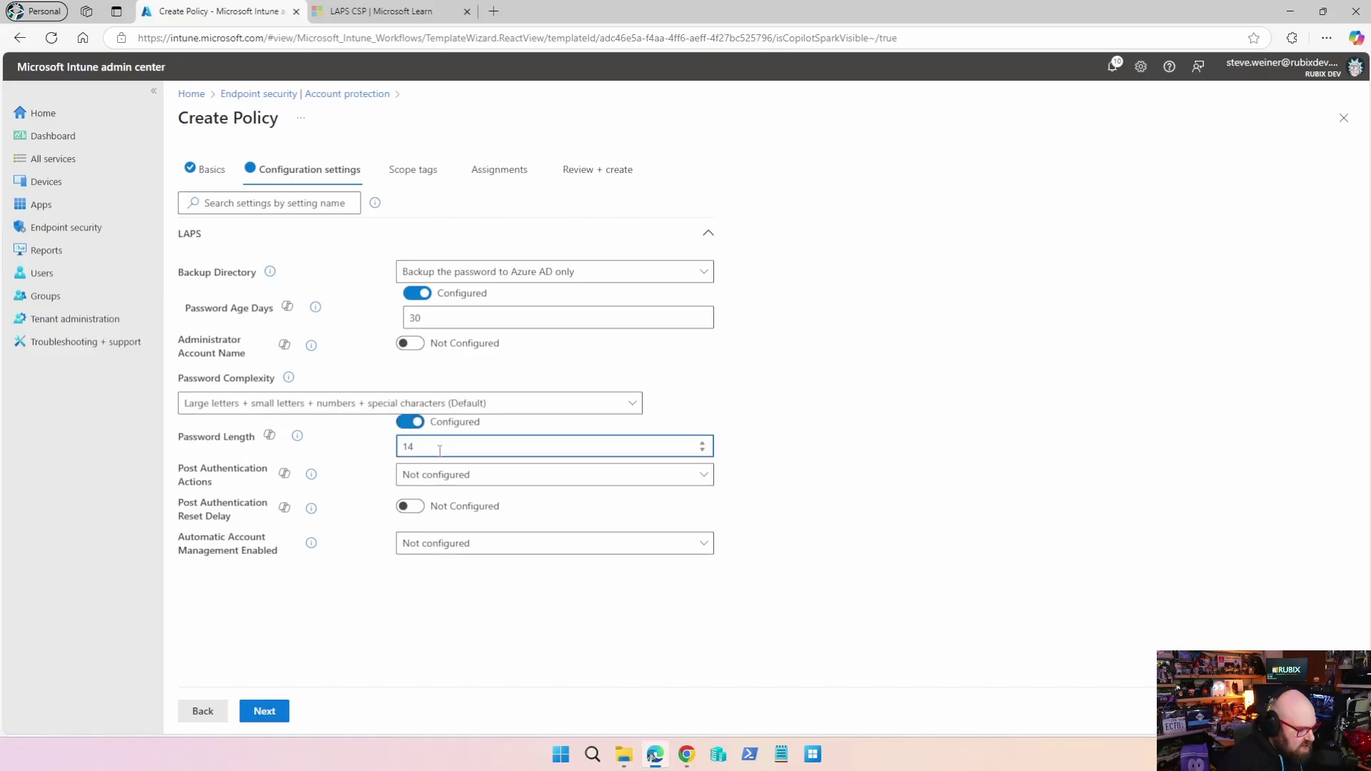
pyautogui.write('12')
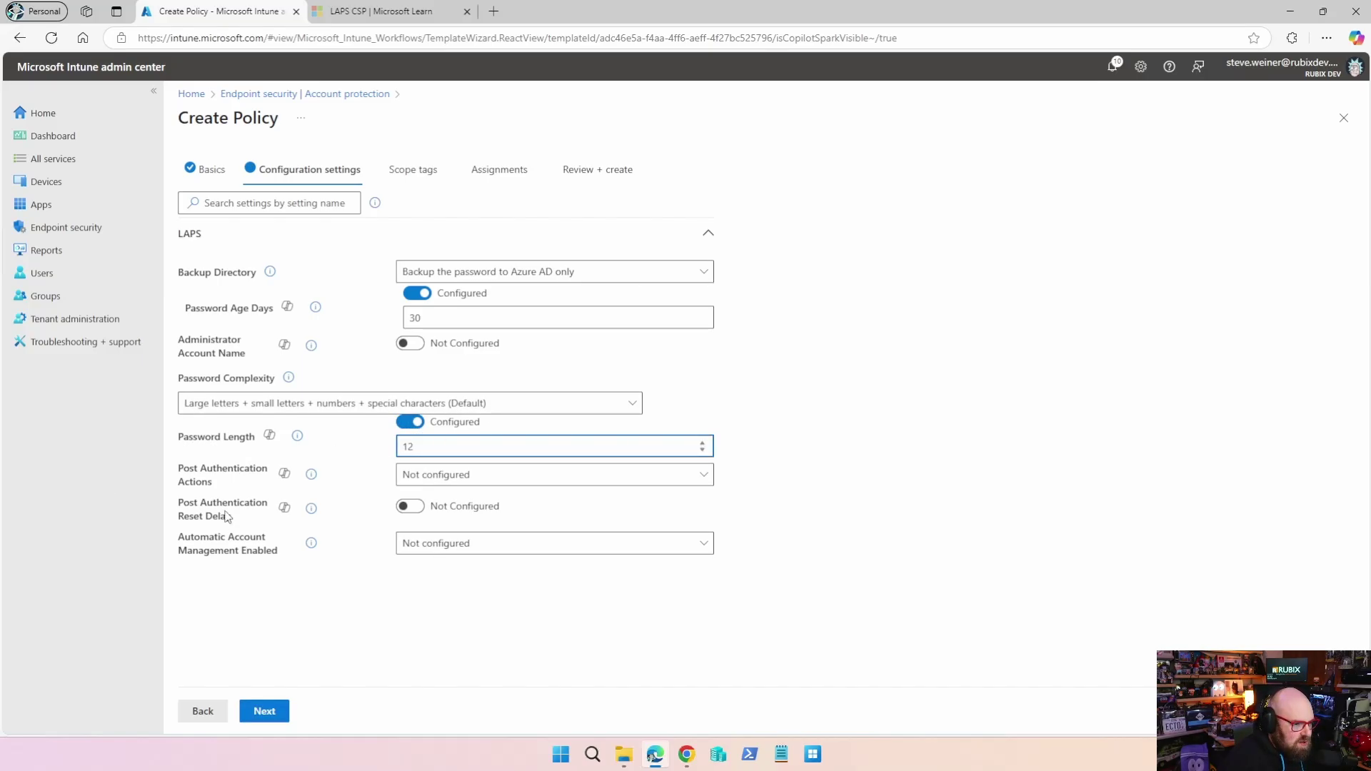
# - Set Post Authentication Actions to reset the password after the grace period
pyautogui.click(418, 478)
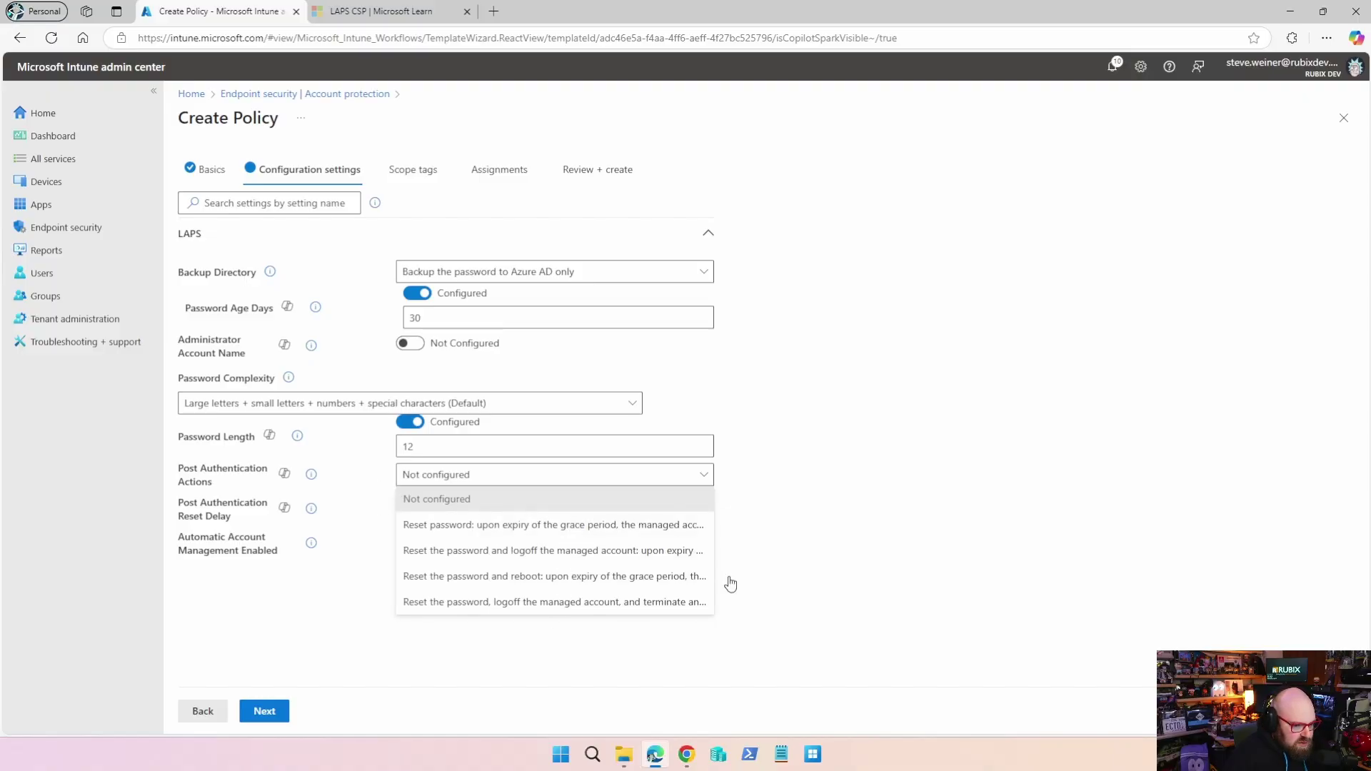
pyautogui.click(582, 530)
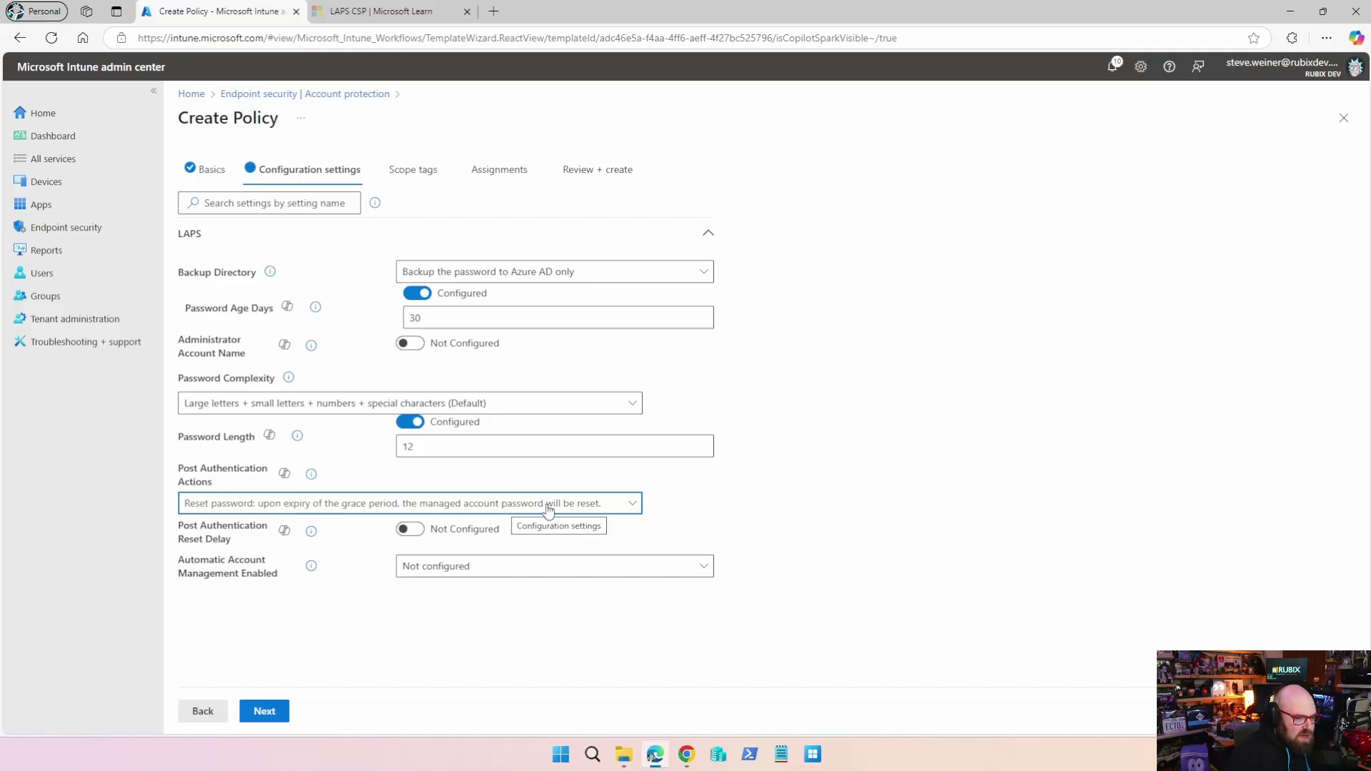
pyautogui.click(624, 504)
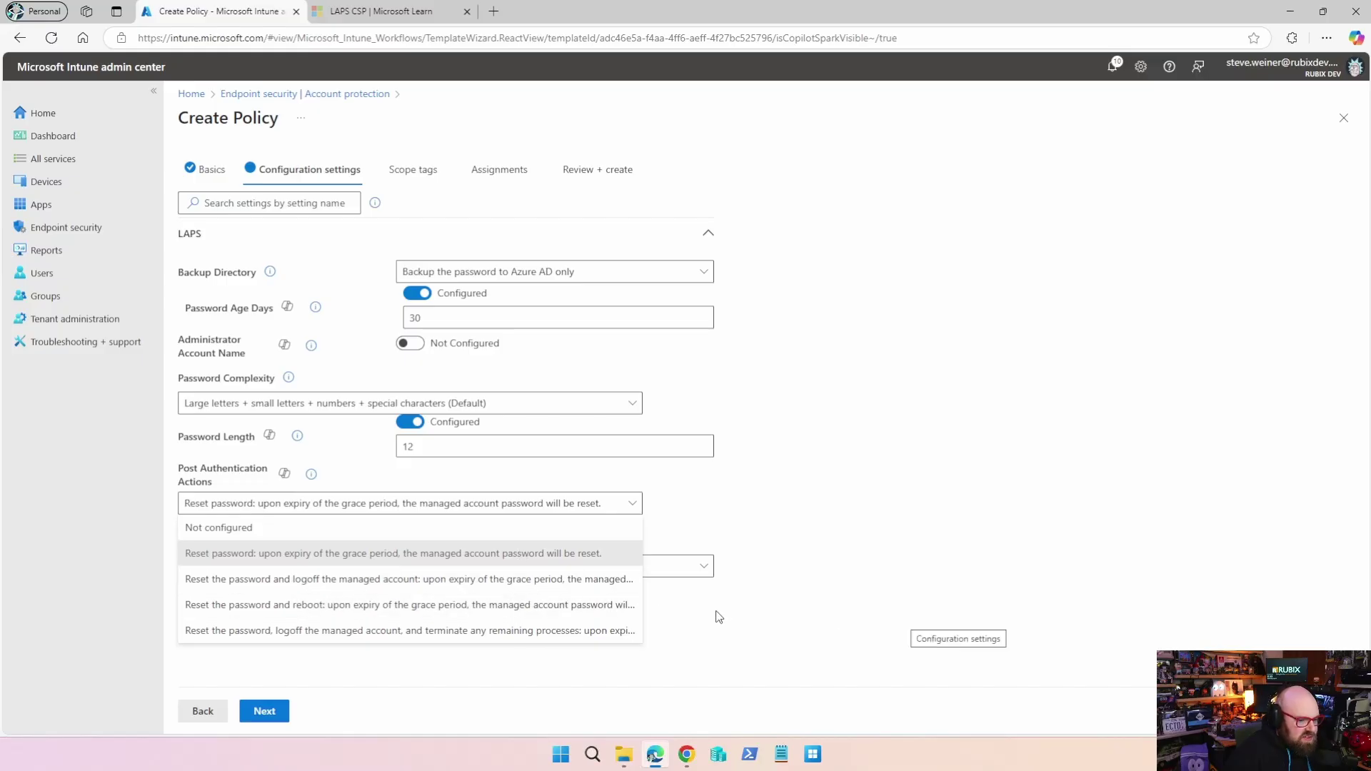
pyautogui.click(719, 617)
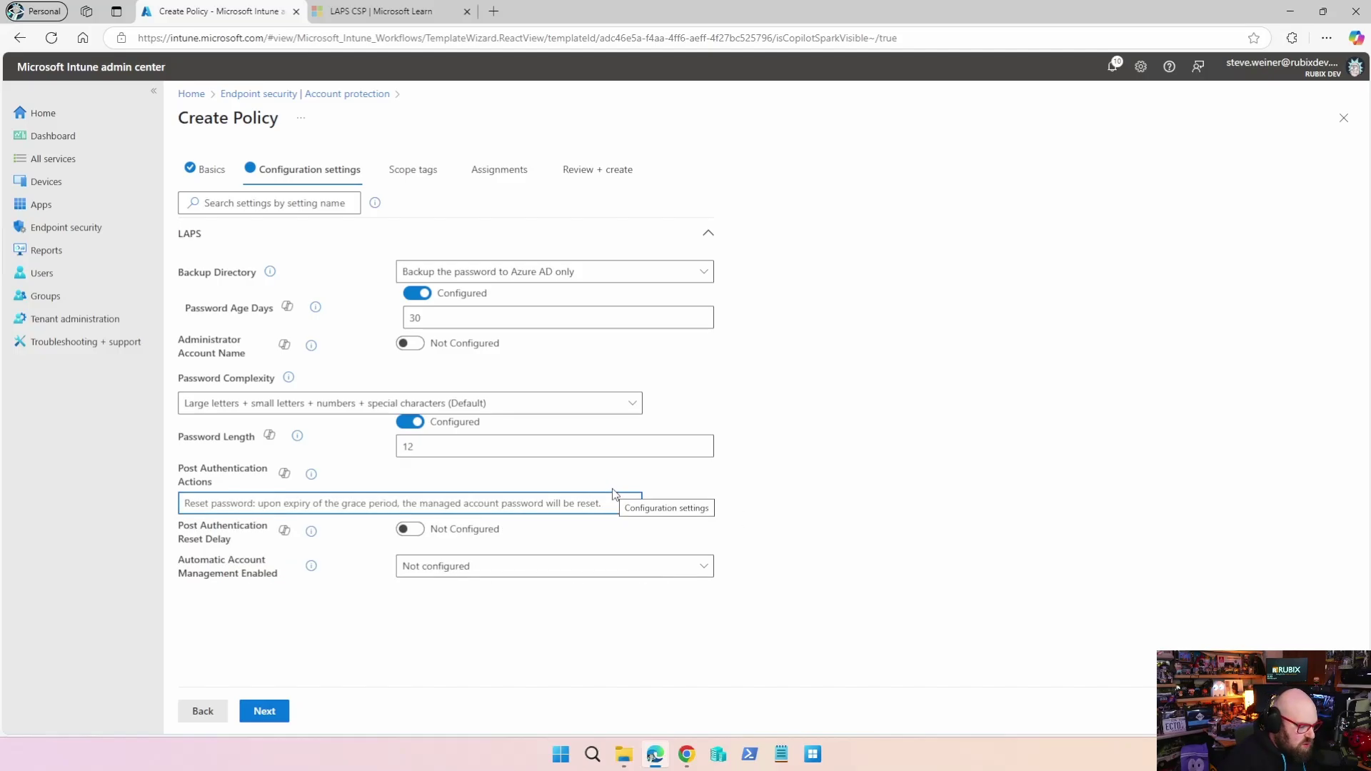
pyautogui.click(440, 571)
# - Turn on automatic account management and set the managed account to enabled
pyautogui.click(485, 642)
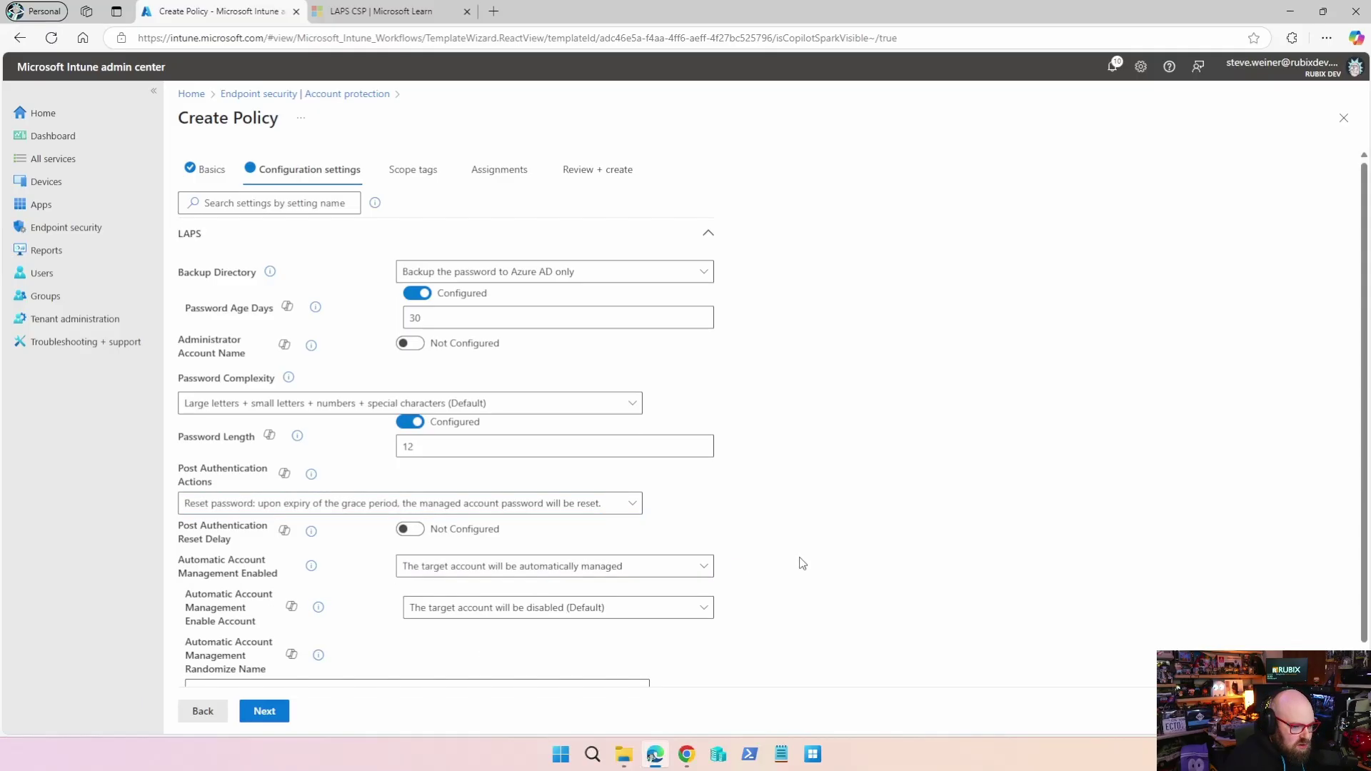
pyautogui.scroll(-1, 779, 567)
pyautogui.click(607, 515)
pyautogui.click(707, 515)
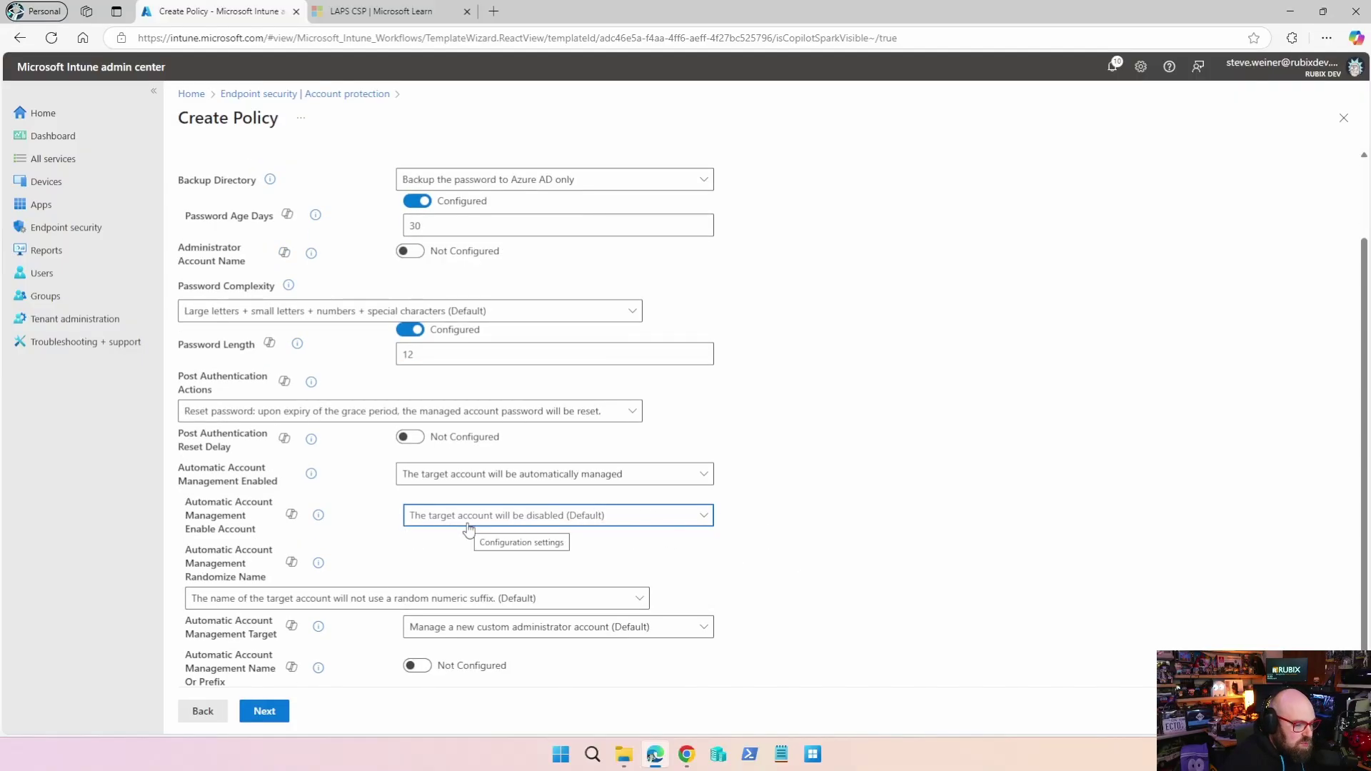
pyautogui.click(512, 520)
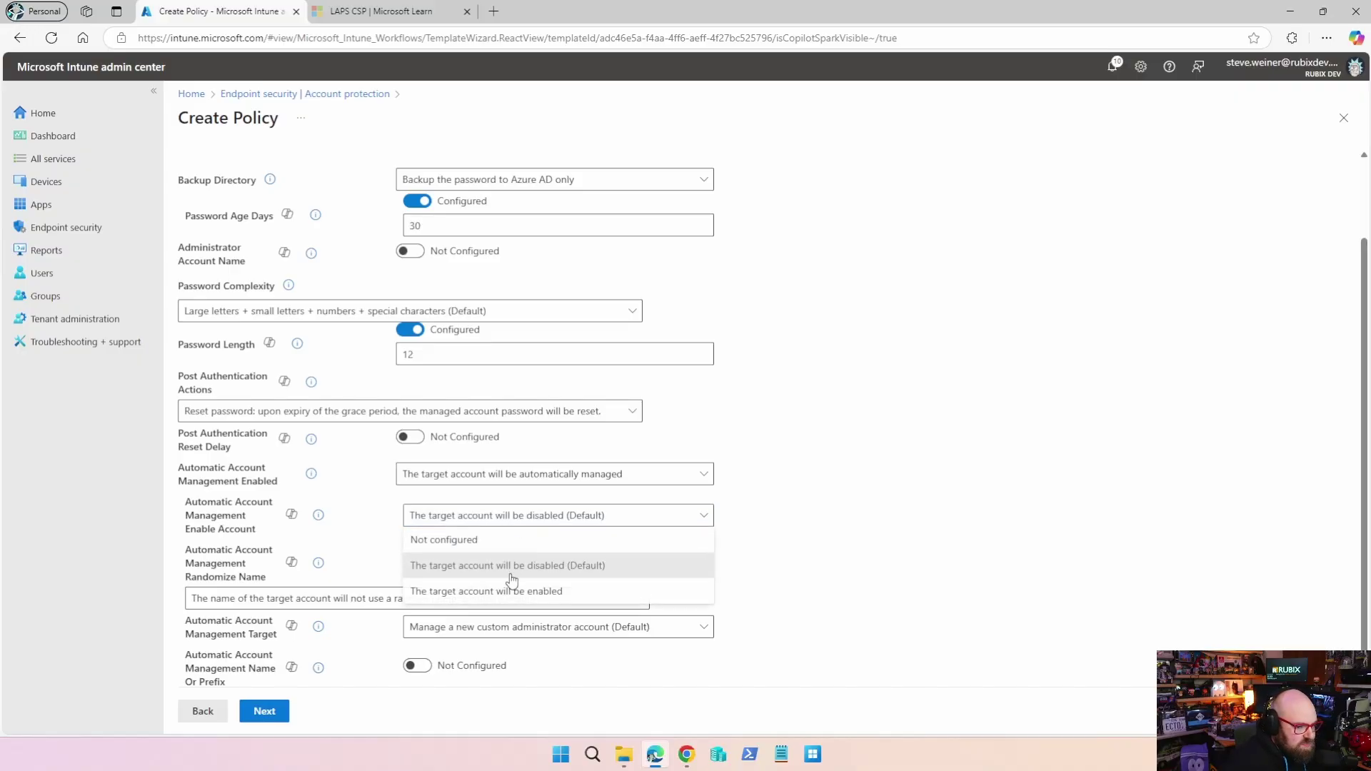
pyautogui.click(509, 591)
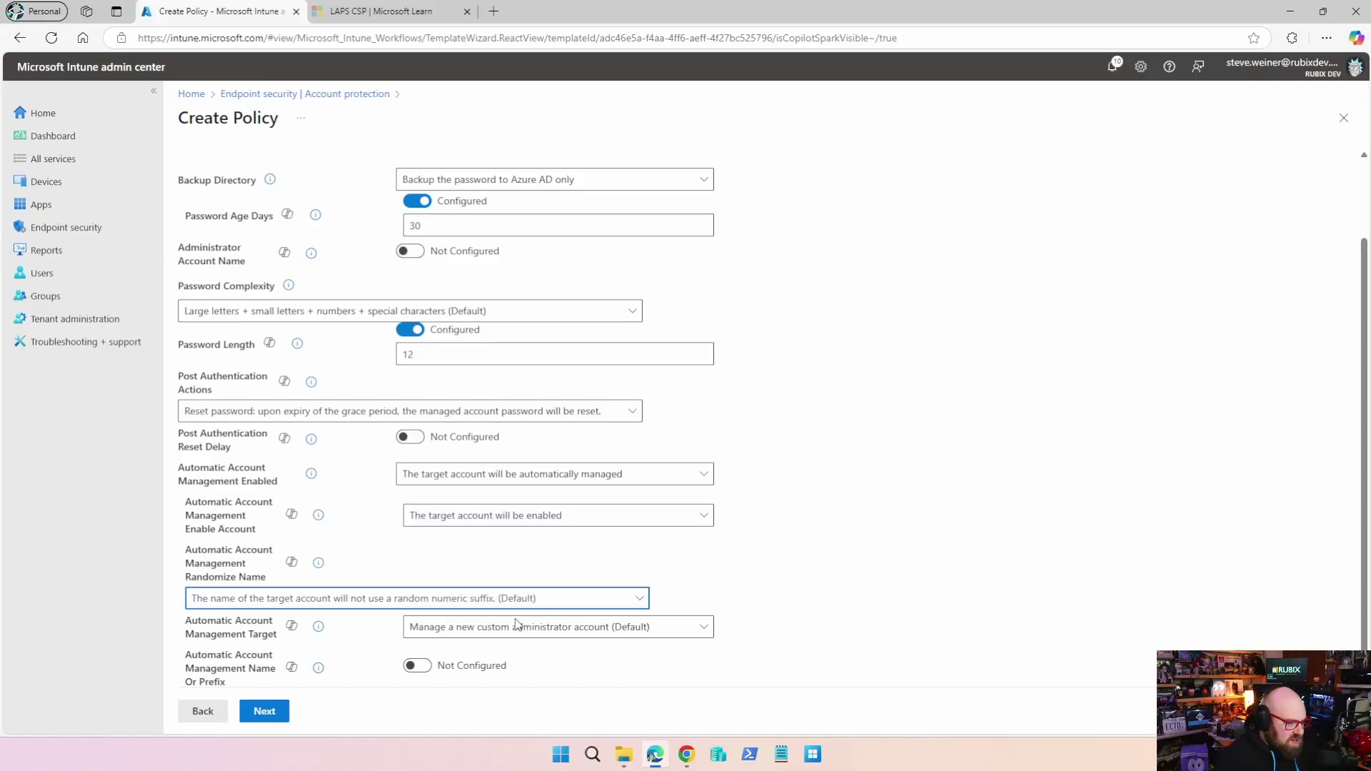
# - Set Randomize Name to add a random numeric suffix to the account name
pyautogui.click(908, 637)
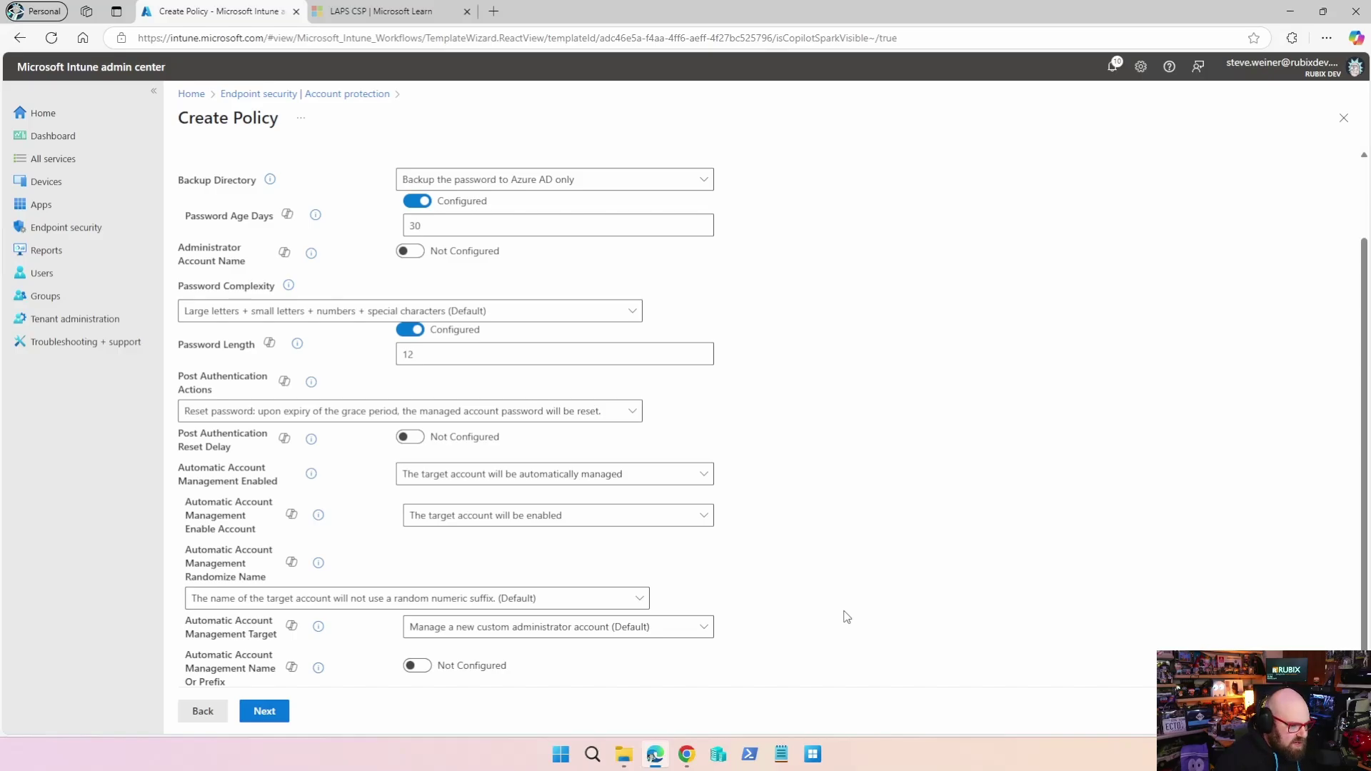
pyautogui.click(407, 603)
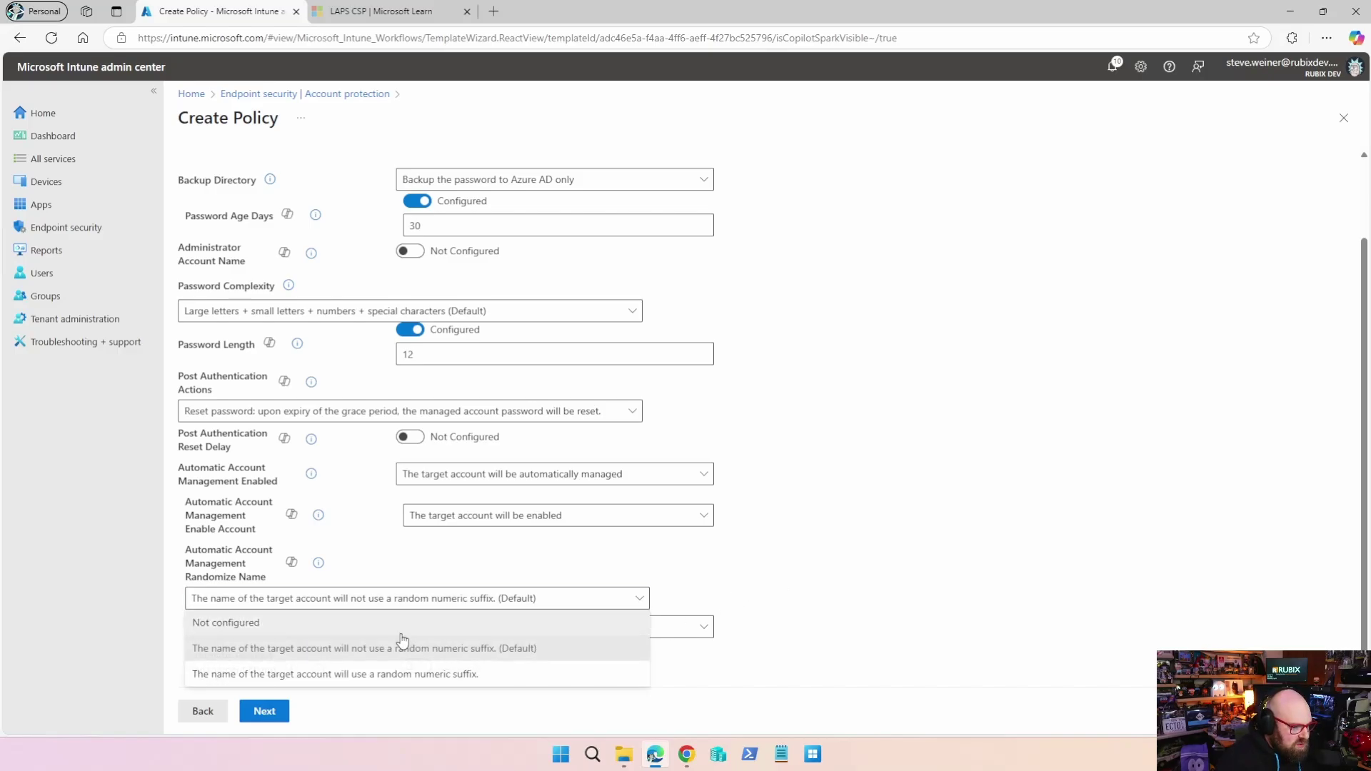
pyautogui.click(419, 676)
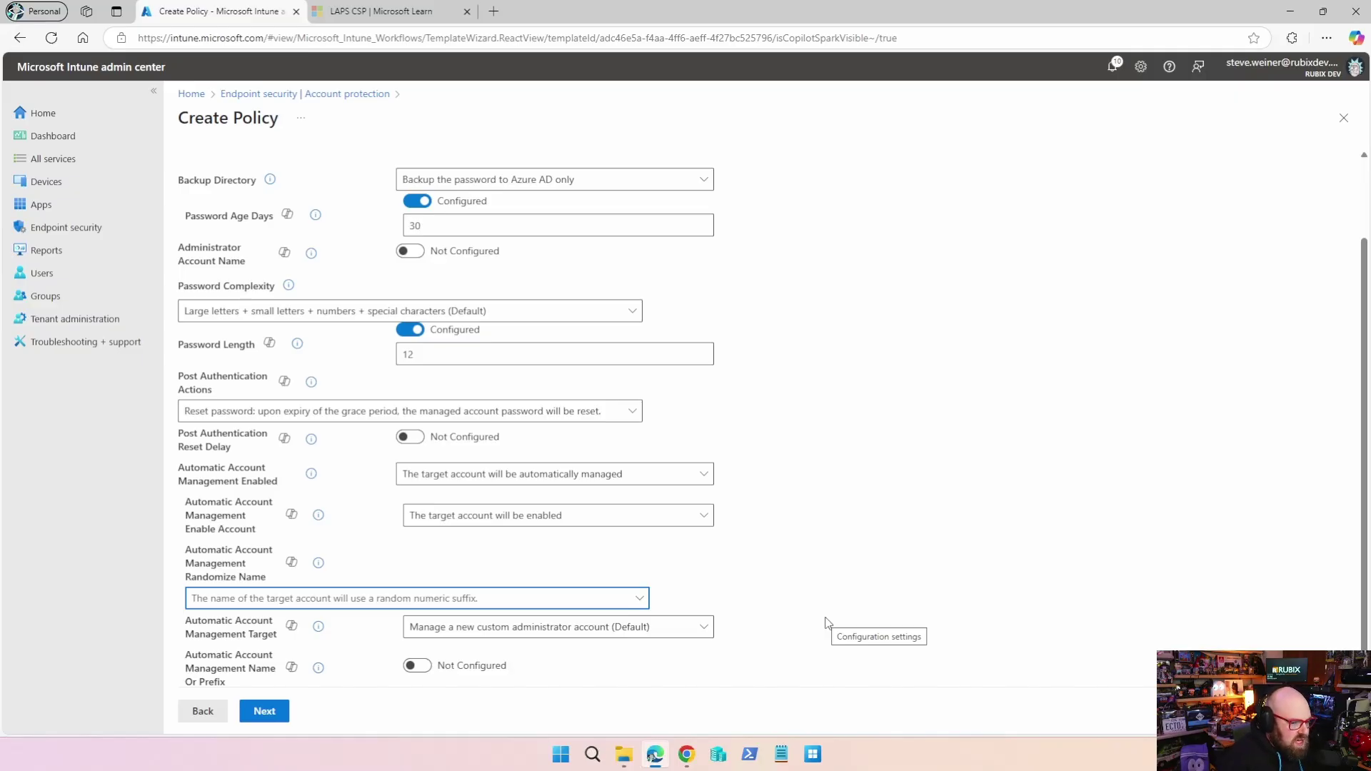
pyautogui.click(803, 627)
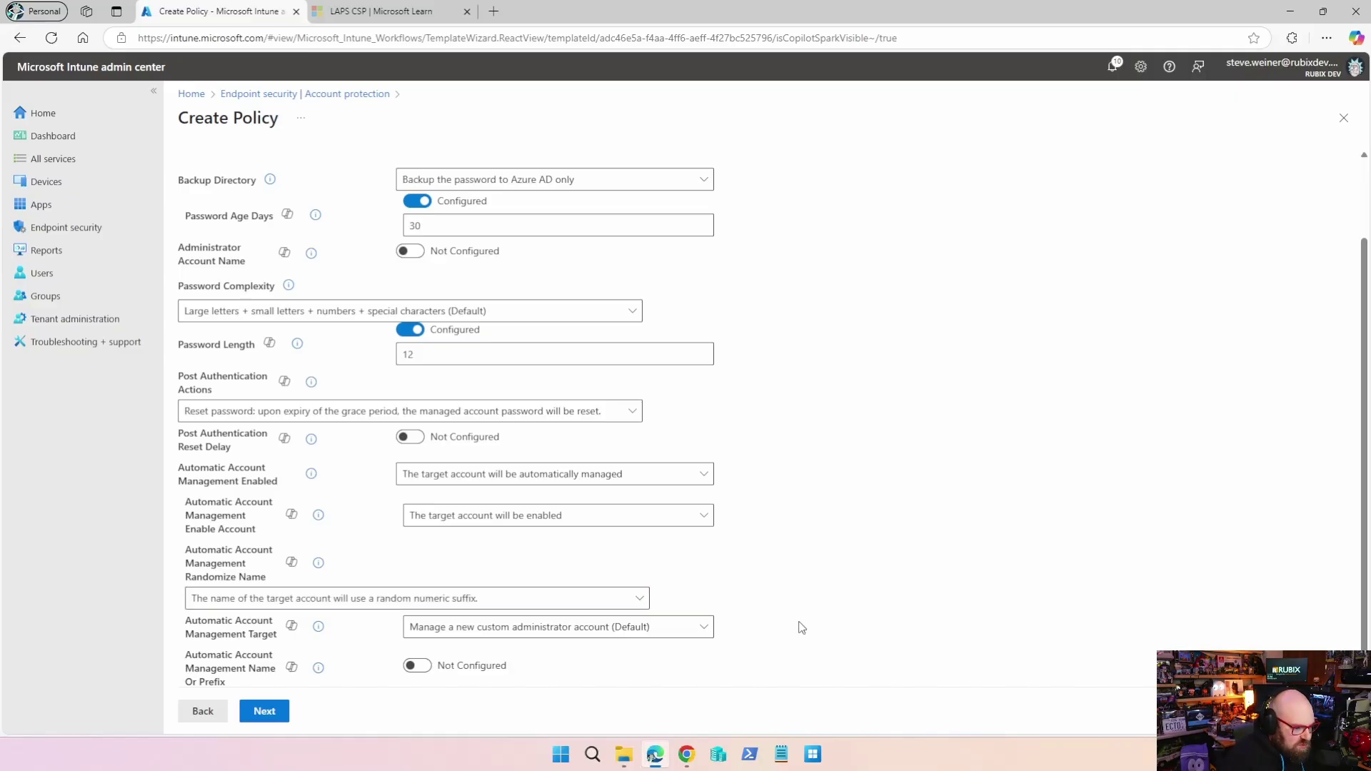
pyautogui.click(599, 634)
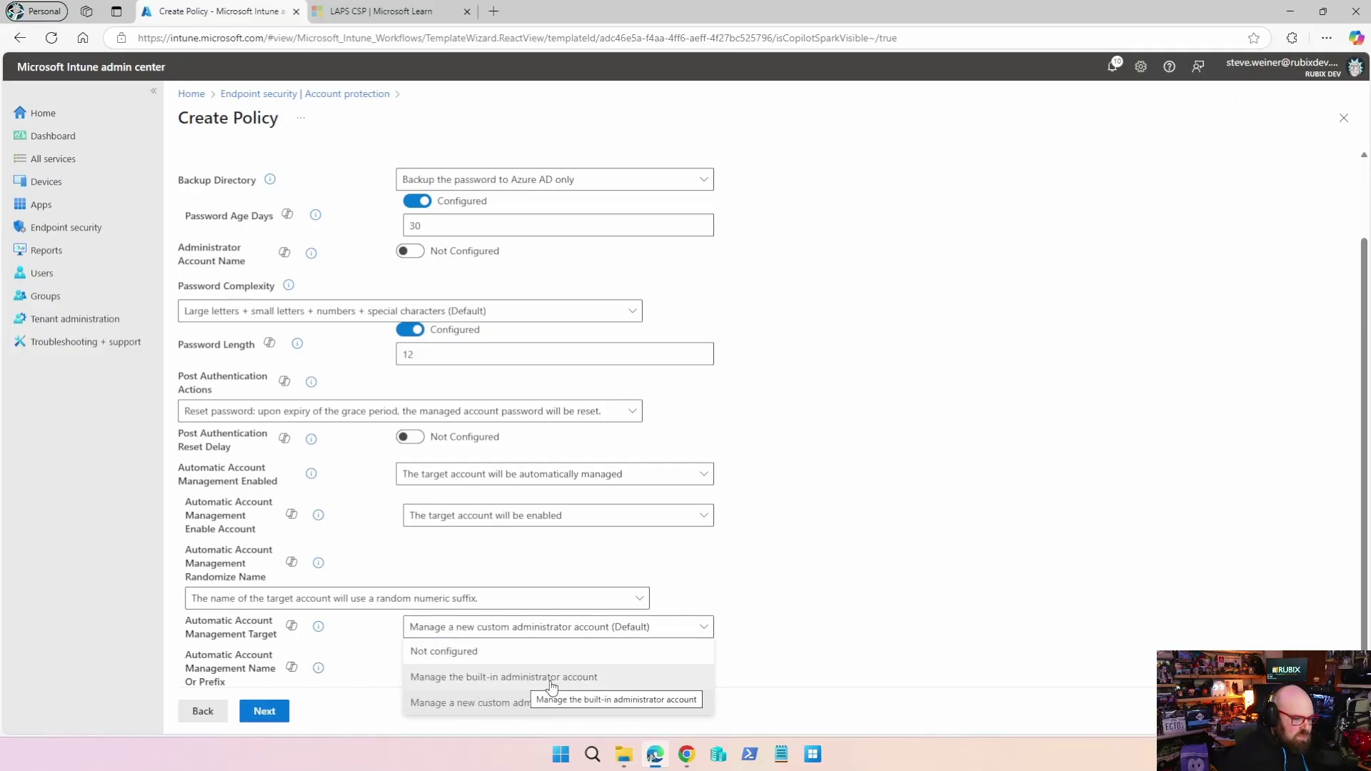
# - Target a new custom administrator account with prefix RBXDVADMIN, keeping the numeric suffix
pyautogui.click(620, 709)
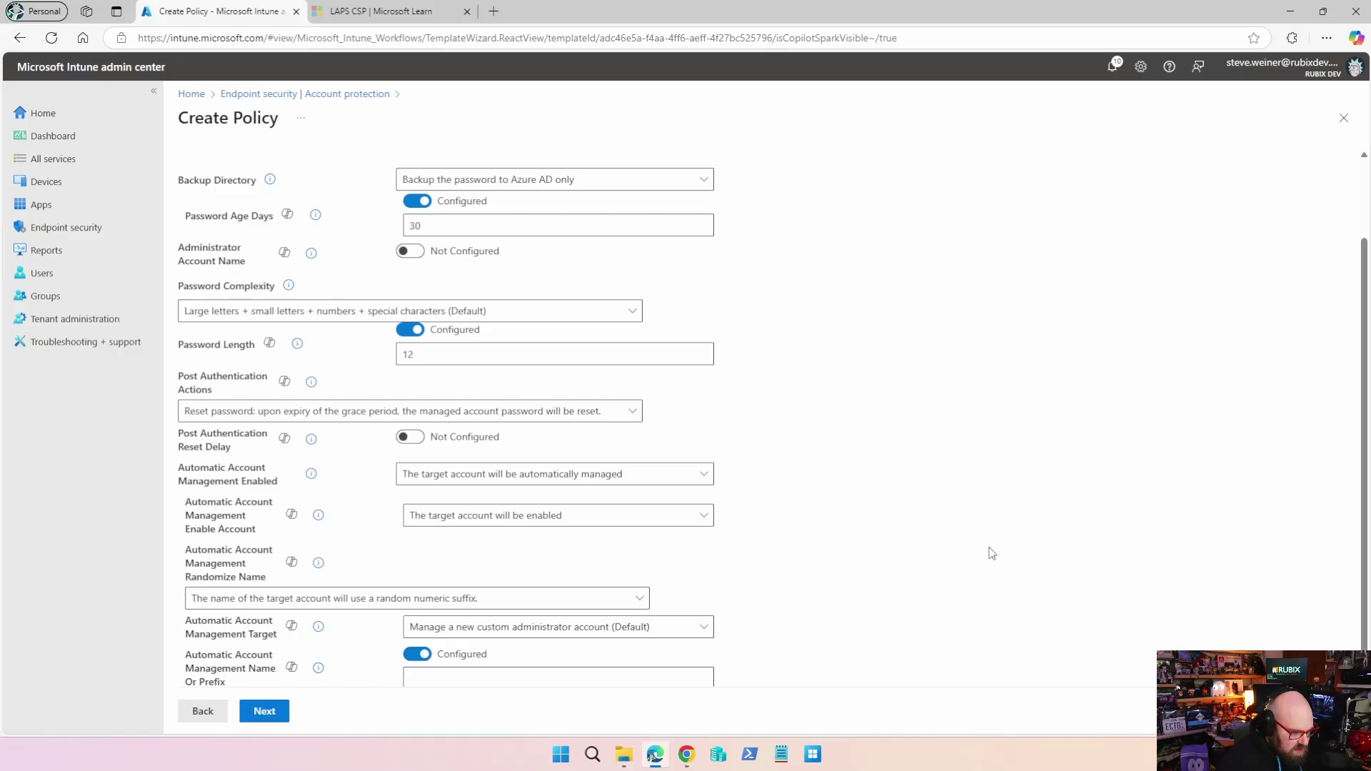
pyautogui.click(462, 679)
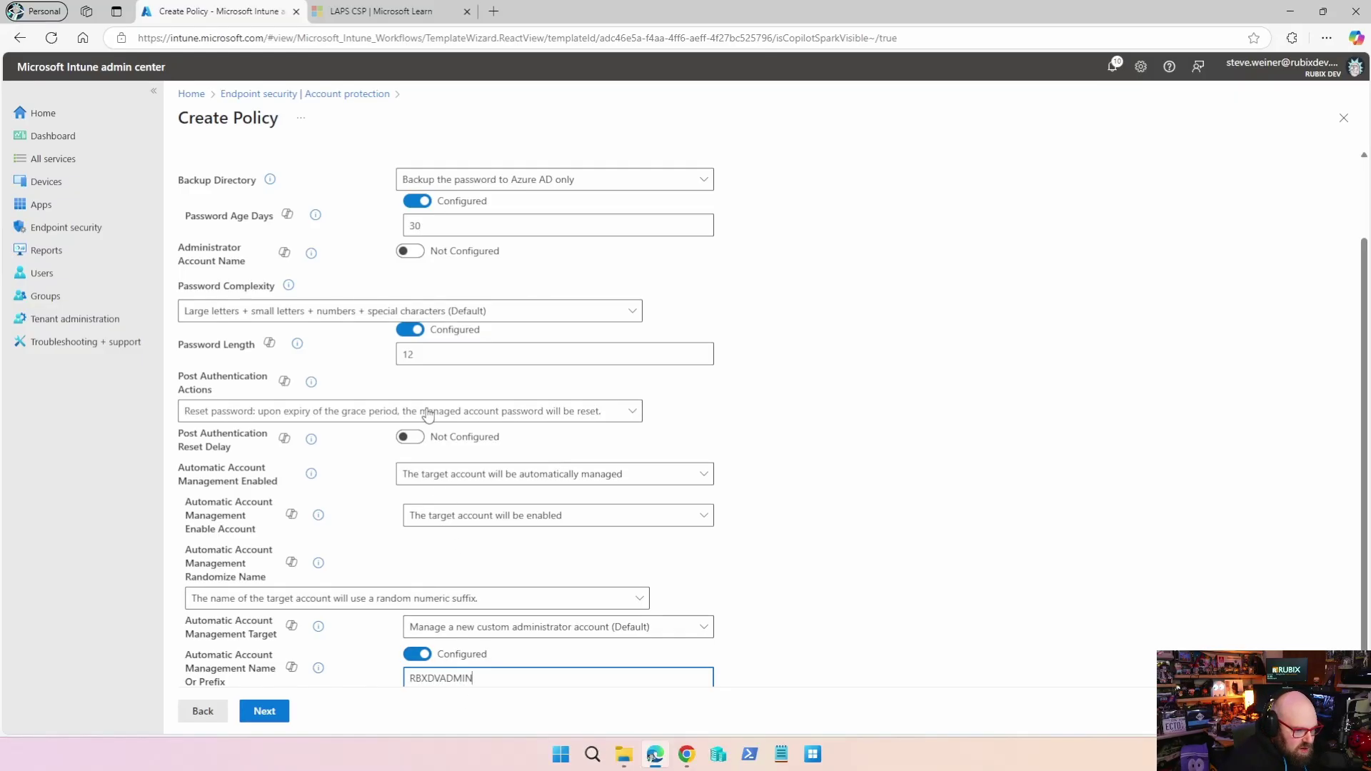
pyautogui.click(361, 599)
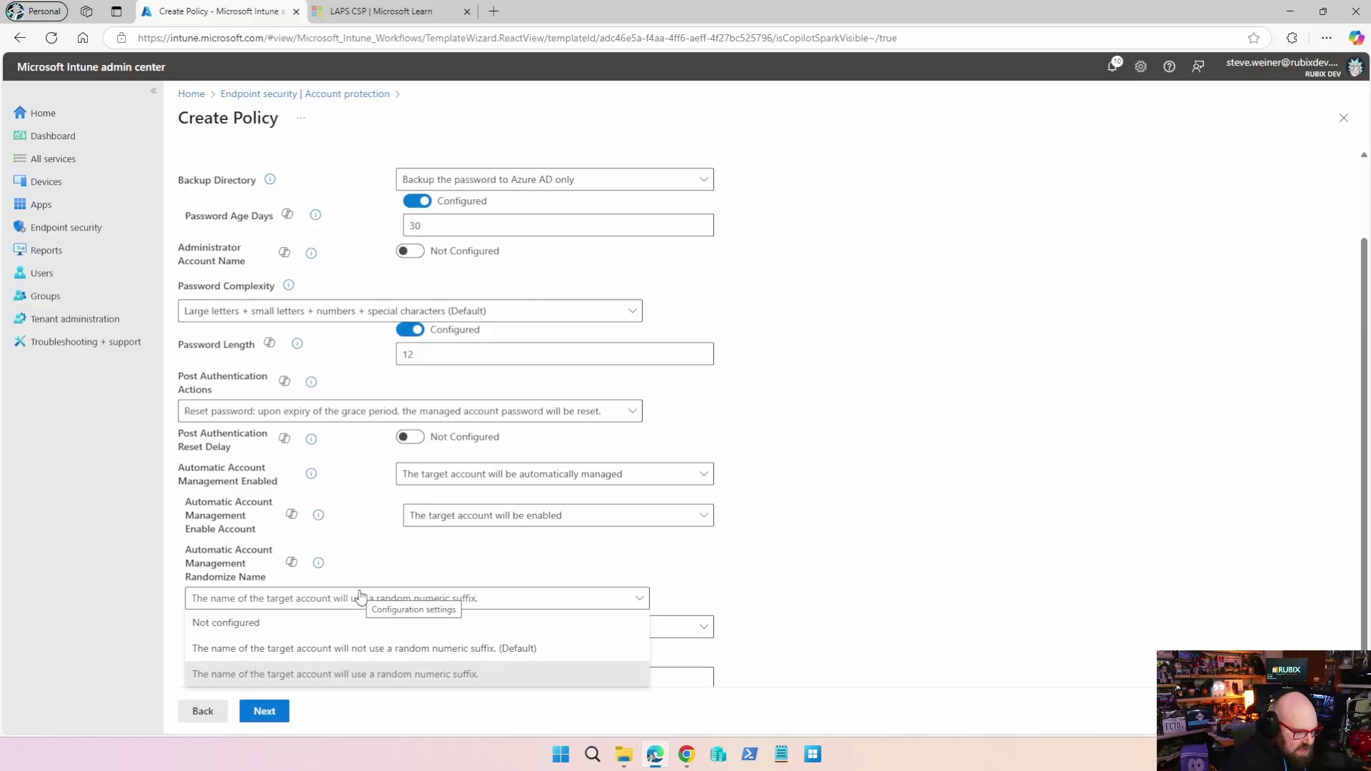
pyautogui.click(468, 676)
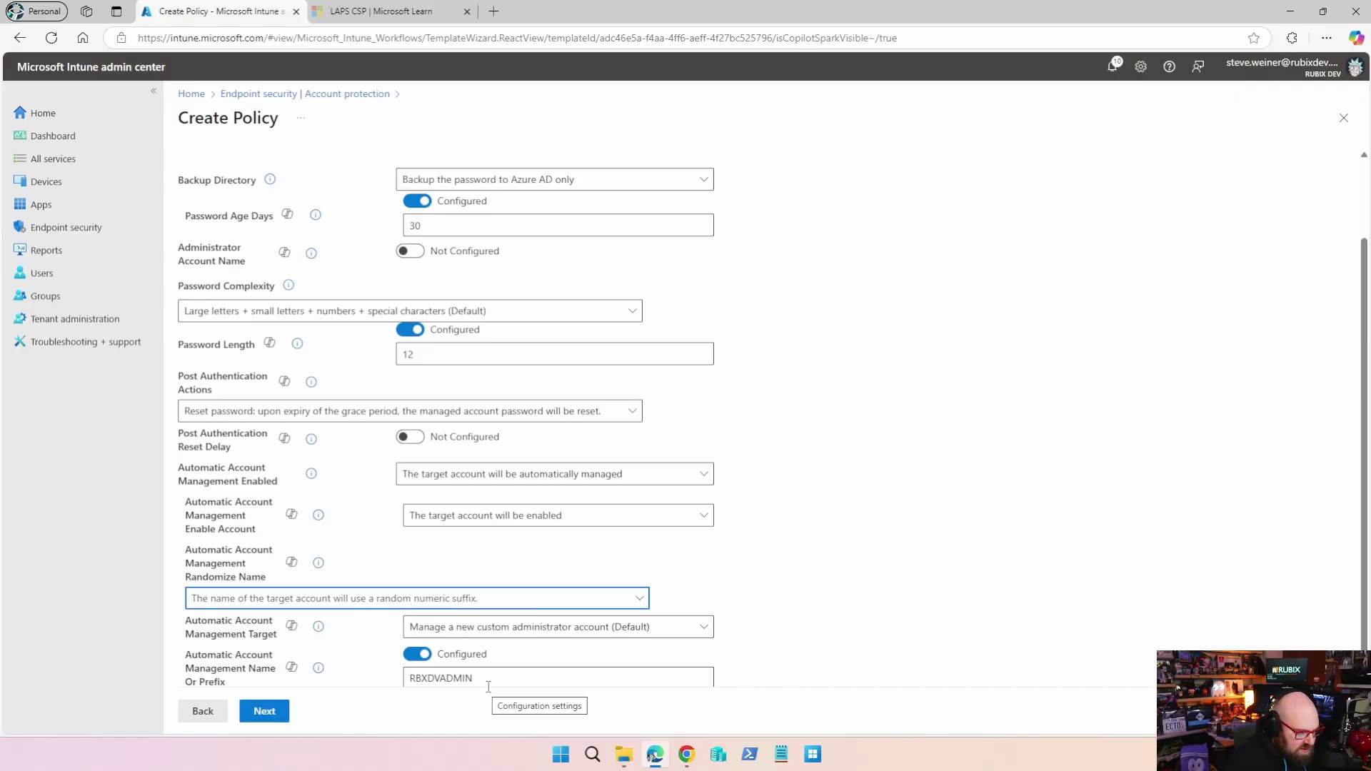
pyautogui.click(267, 717)
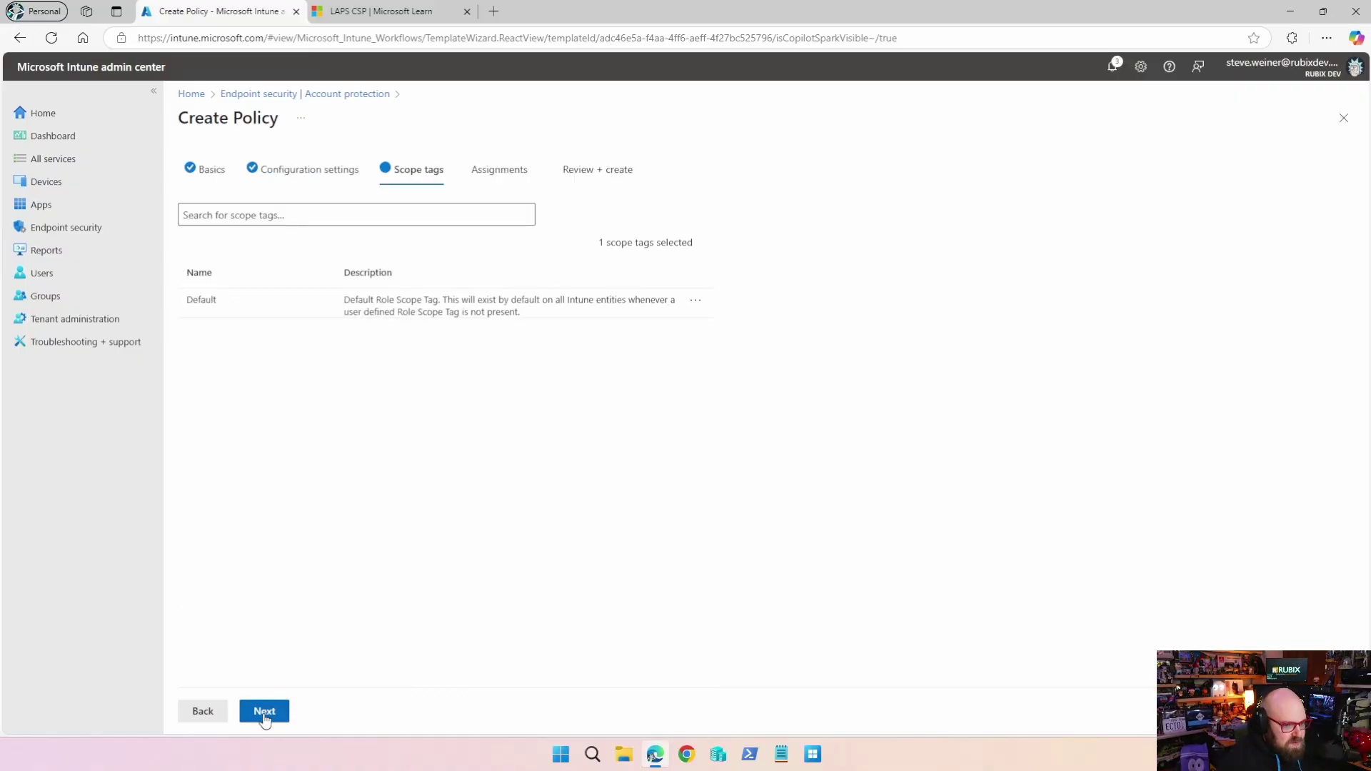
# - Assign the LAPS policy to the All devices group
pyautogui.click(267, 711)
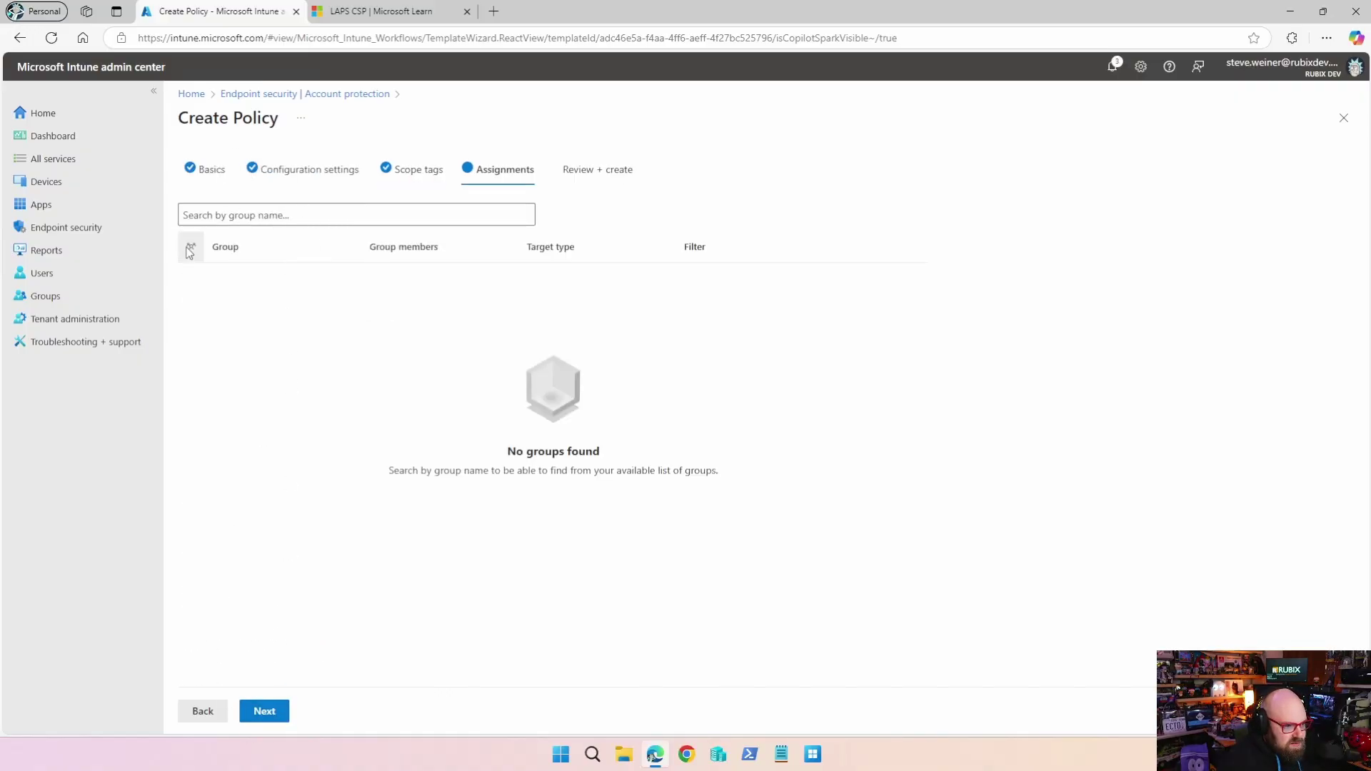
pyautogui.click(343, 221)
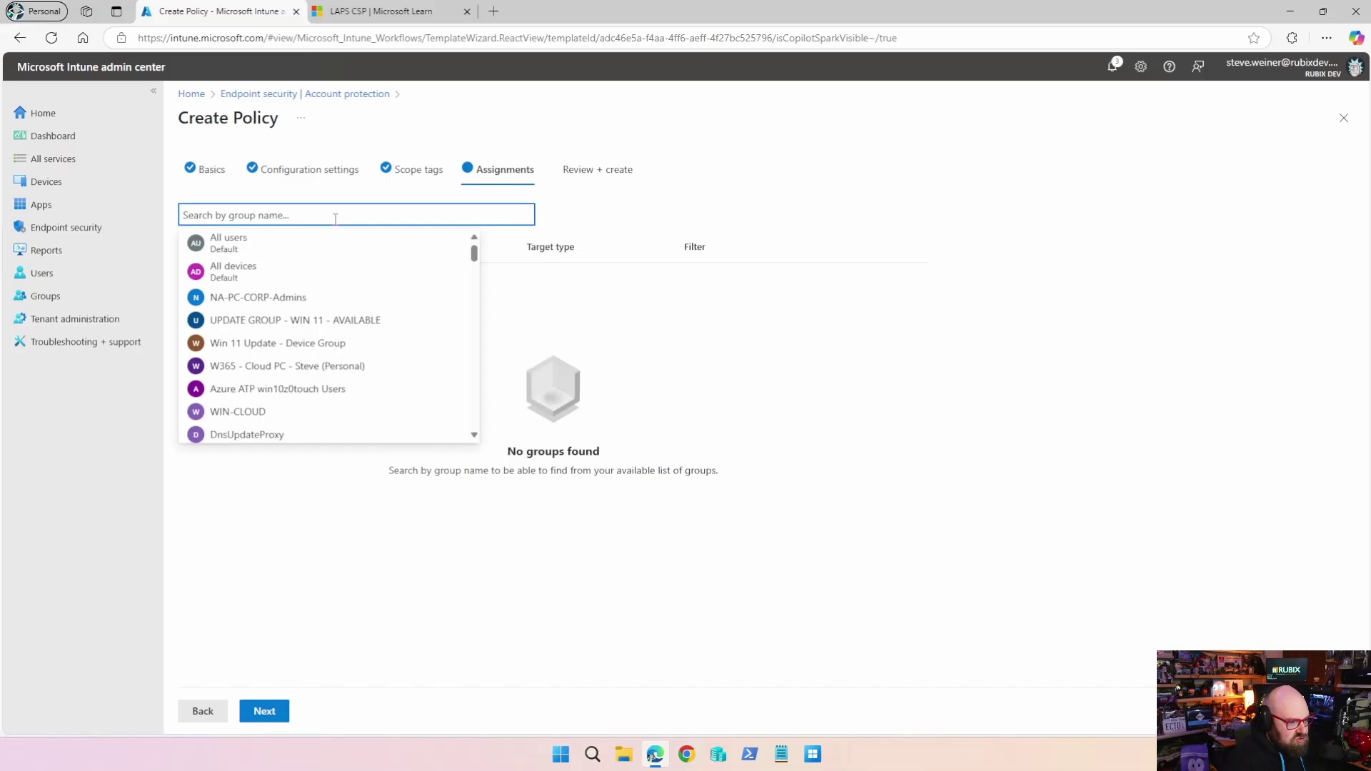
pyautogui.press('Down')
pyautogui.press('Down')
pyautogui.press('Return')
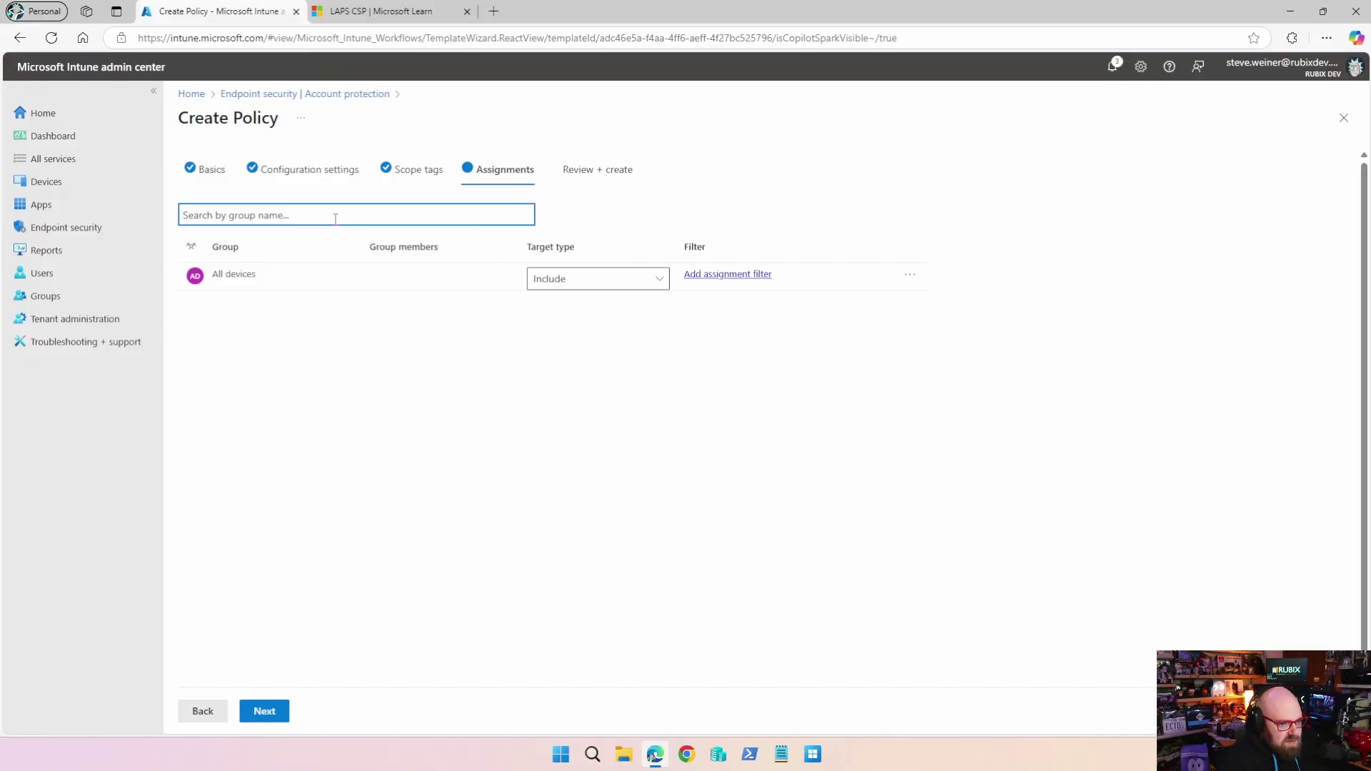
pyautogui.click(652, 278)
pyautogui.click(652, 279)
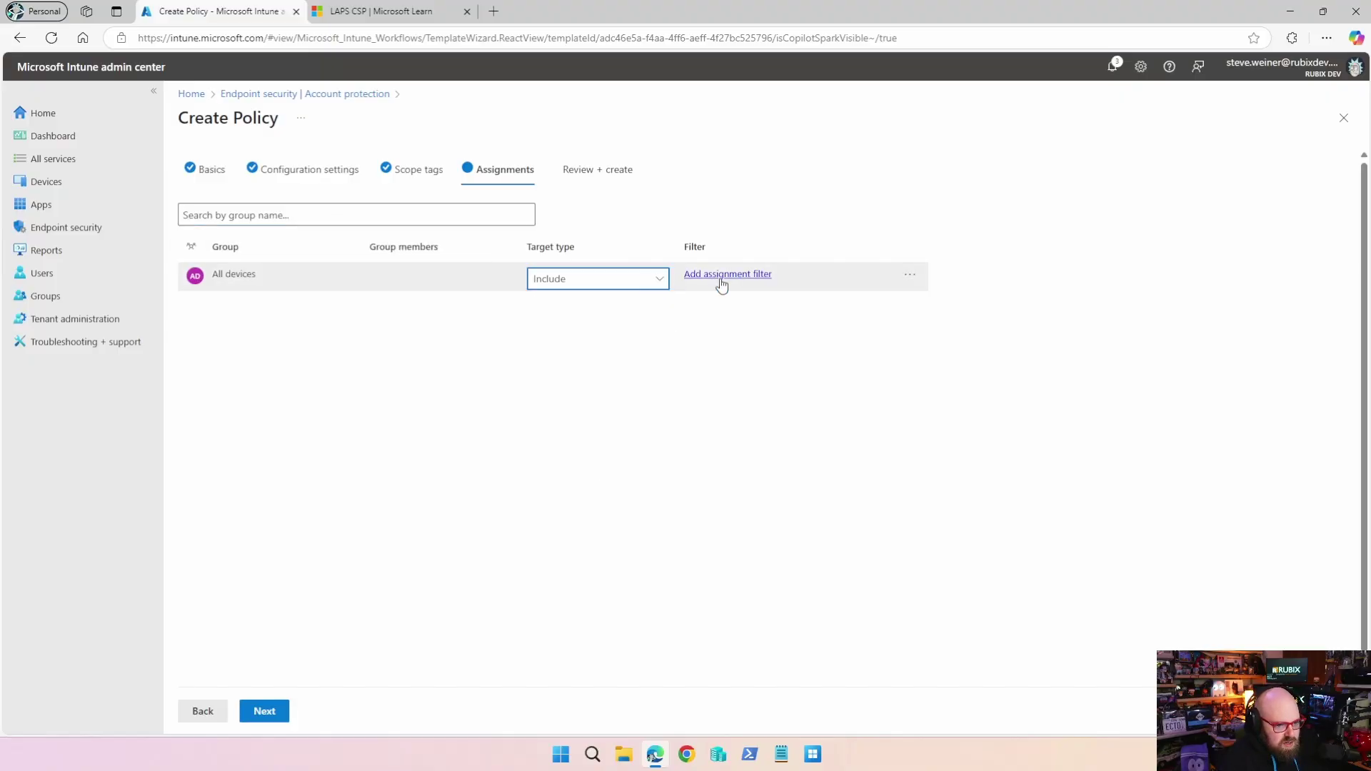
# - Add an Include assignment filter using All Windows
pyautogui.click(729, 276)
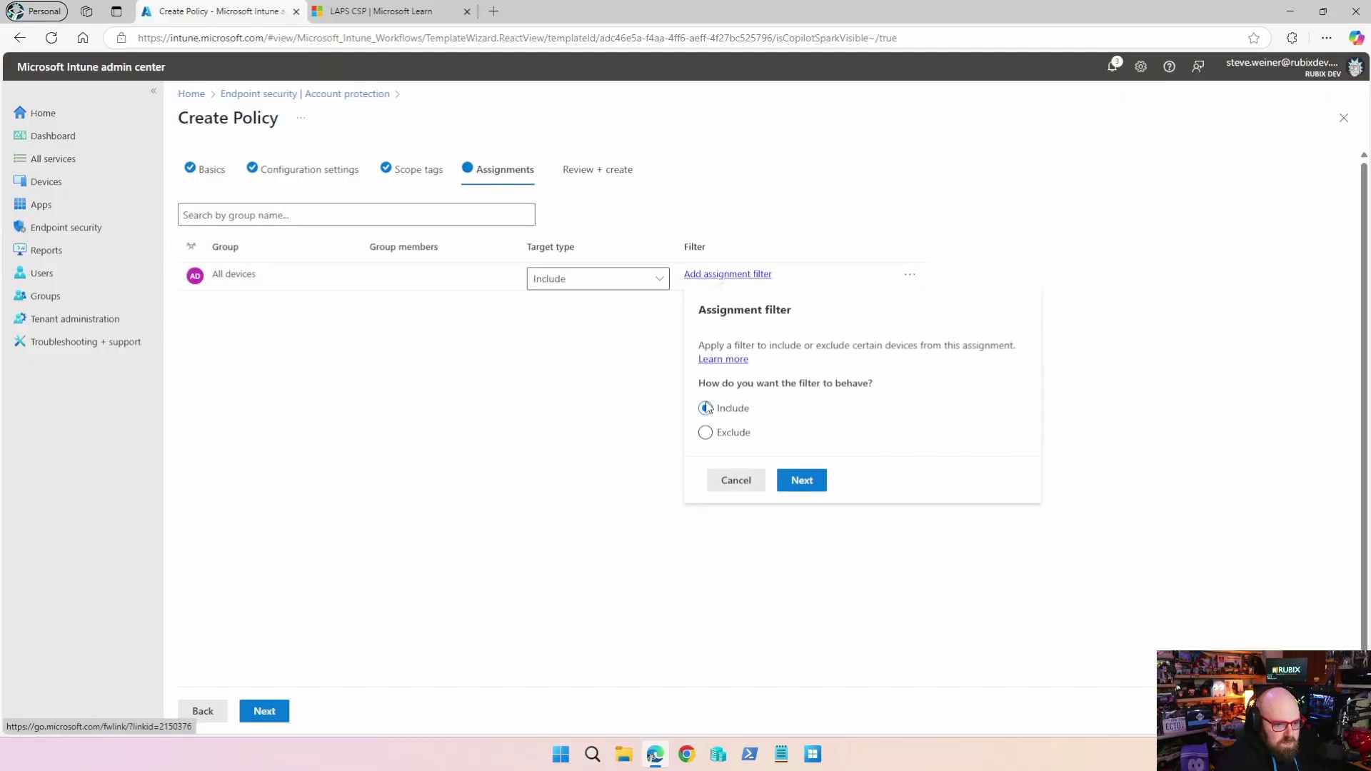
pyautogui.click(791, 486)
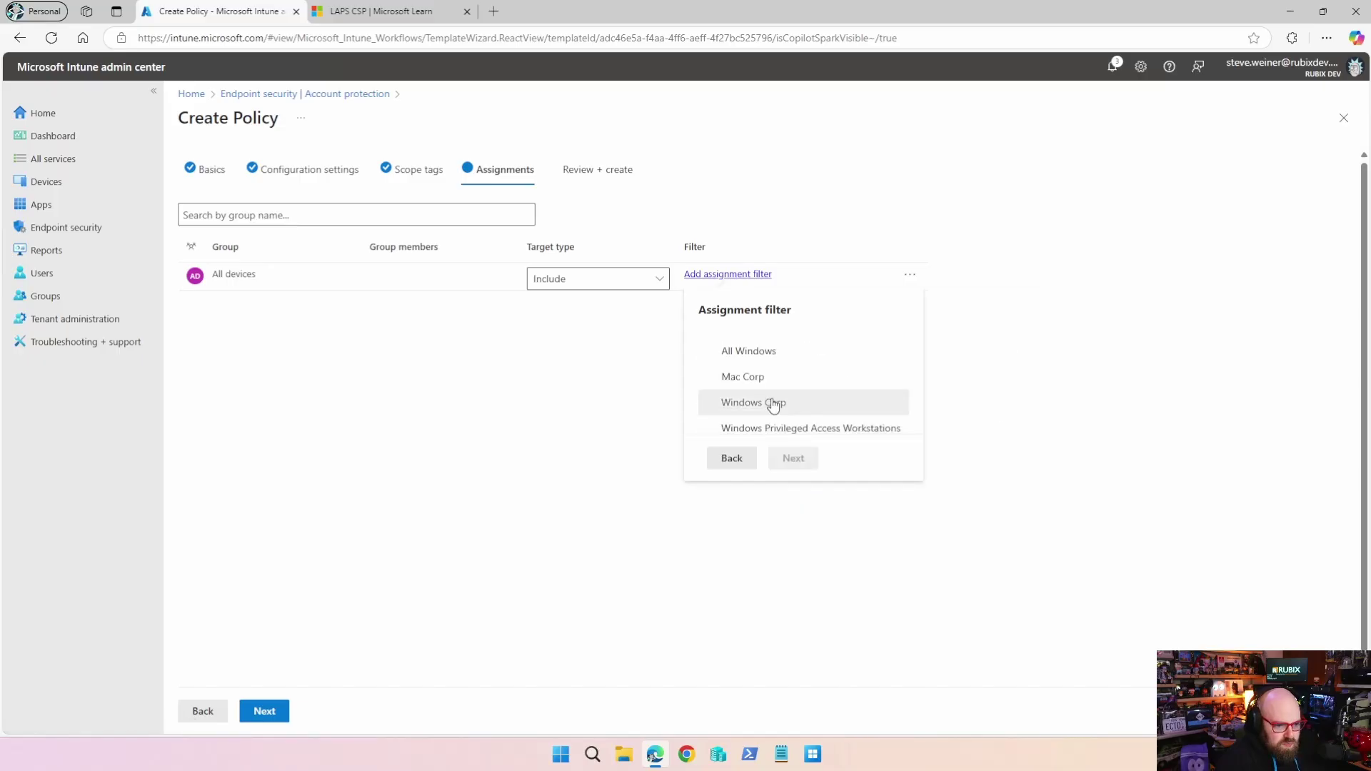
pyautogui.click(773, 353)
pyautogui.click(793, 458)
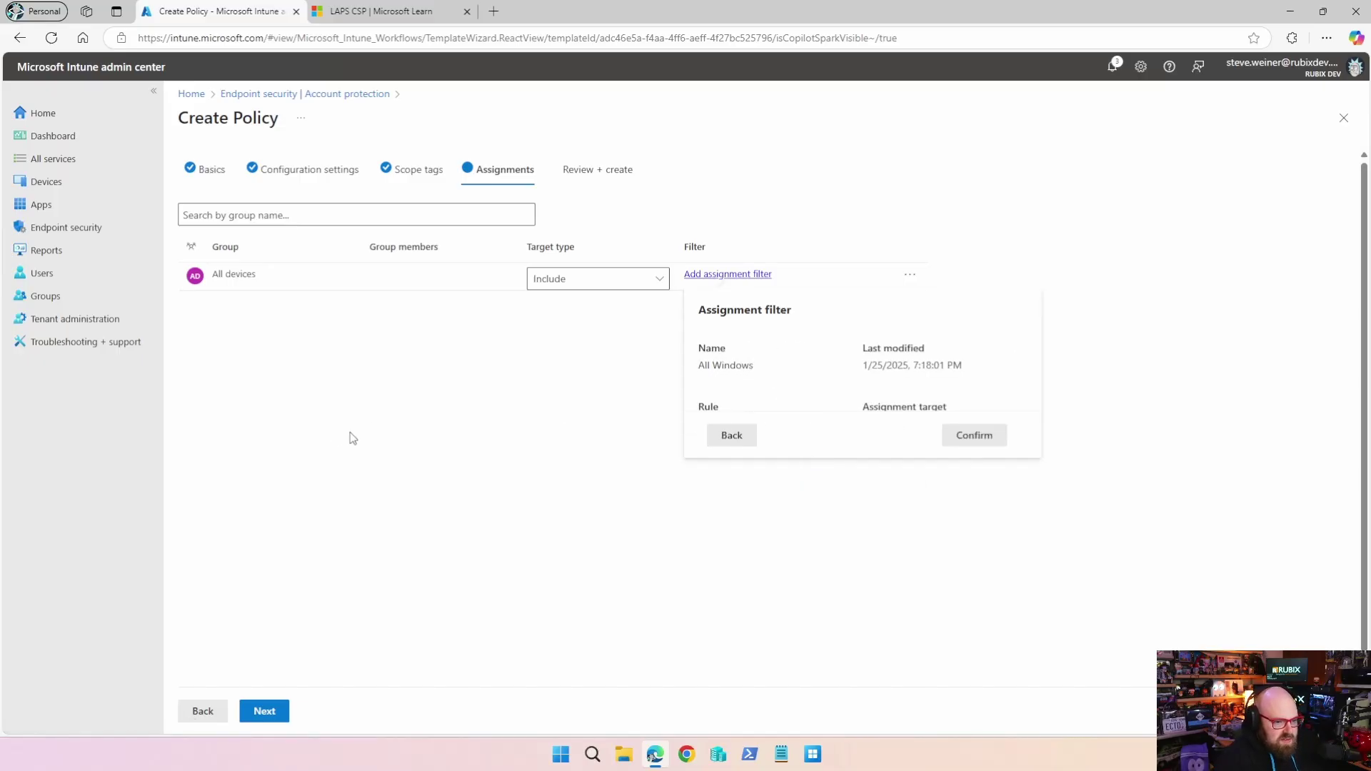
pyautogui.click(984, 449)
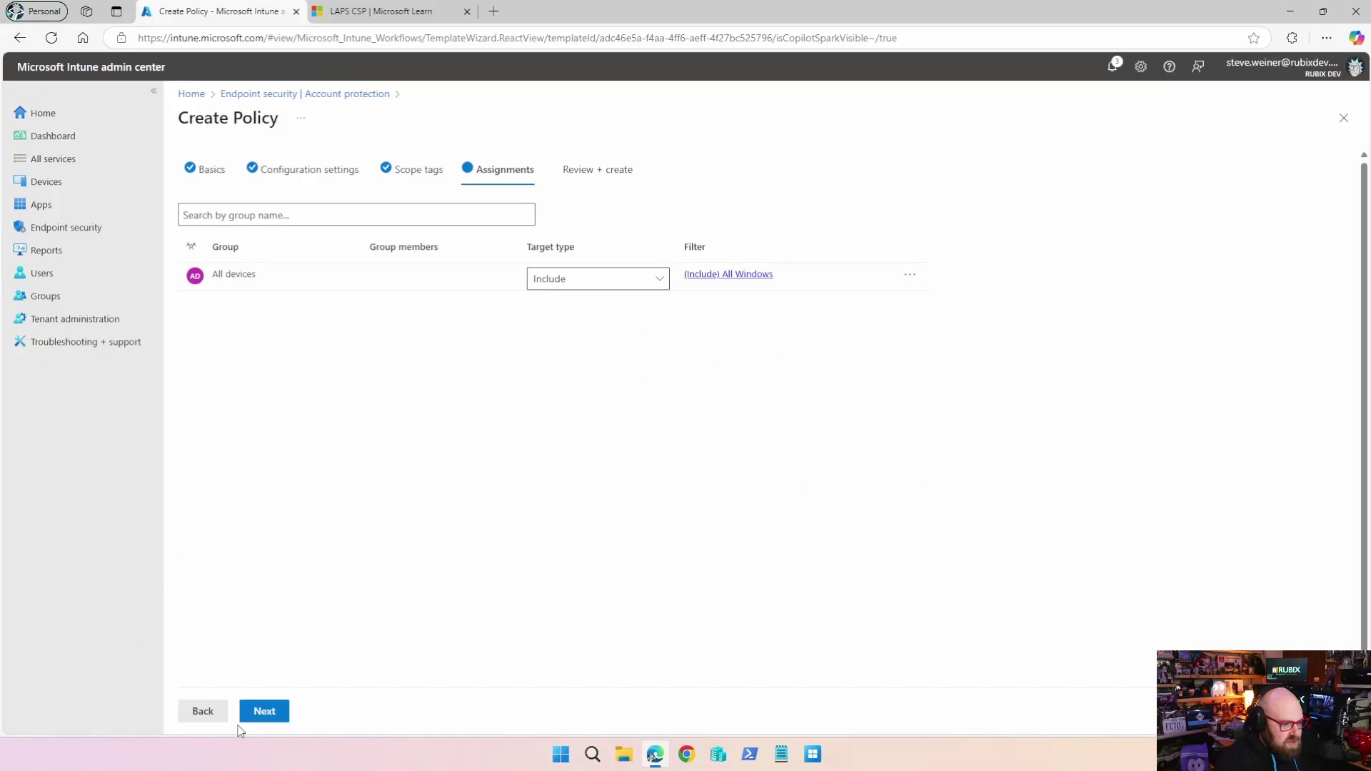
# - Review and create the policy, then dismiss the success notifications
pyautogui.click(265, 710)
pyautogui.click(264, 712)
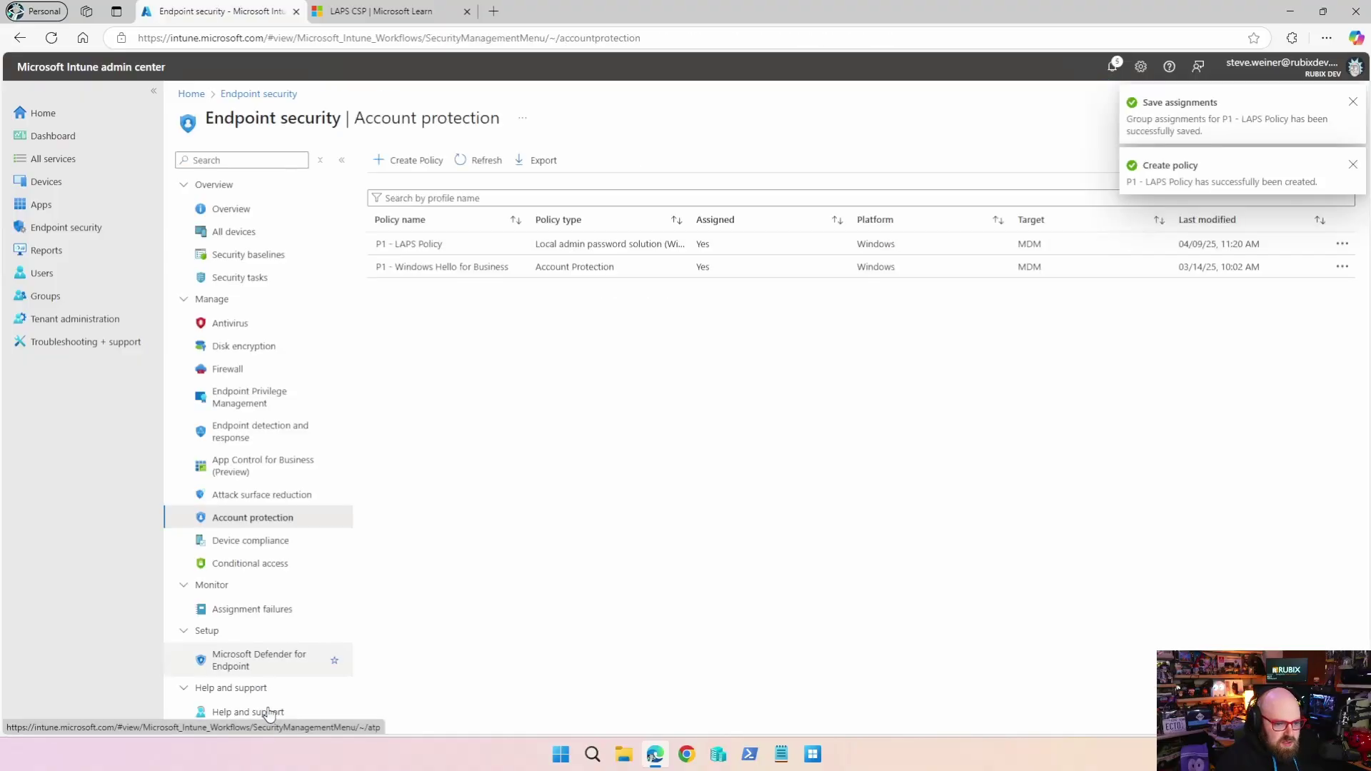
pyautogui.click(1352, 104)
pyautogui.click(1352, 105)
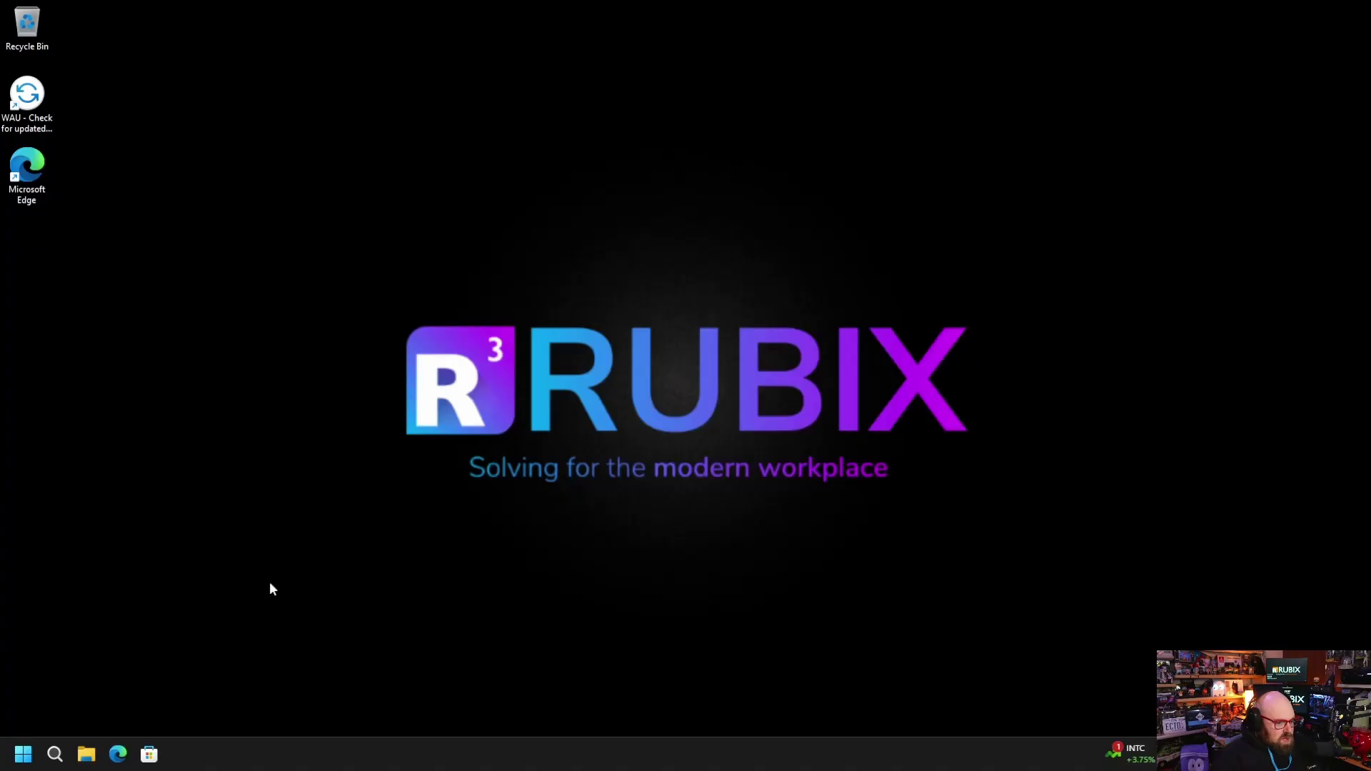
pyautogui.click(22, 755)
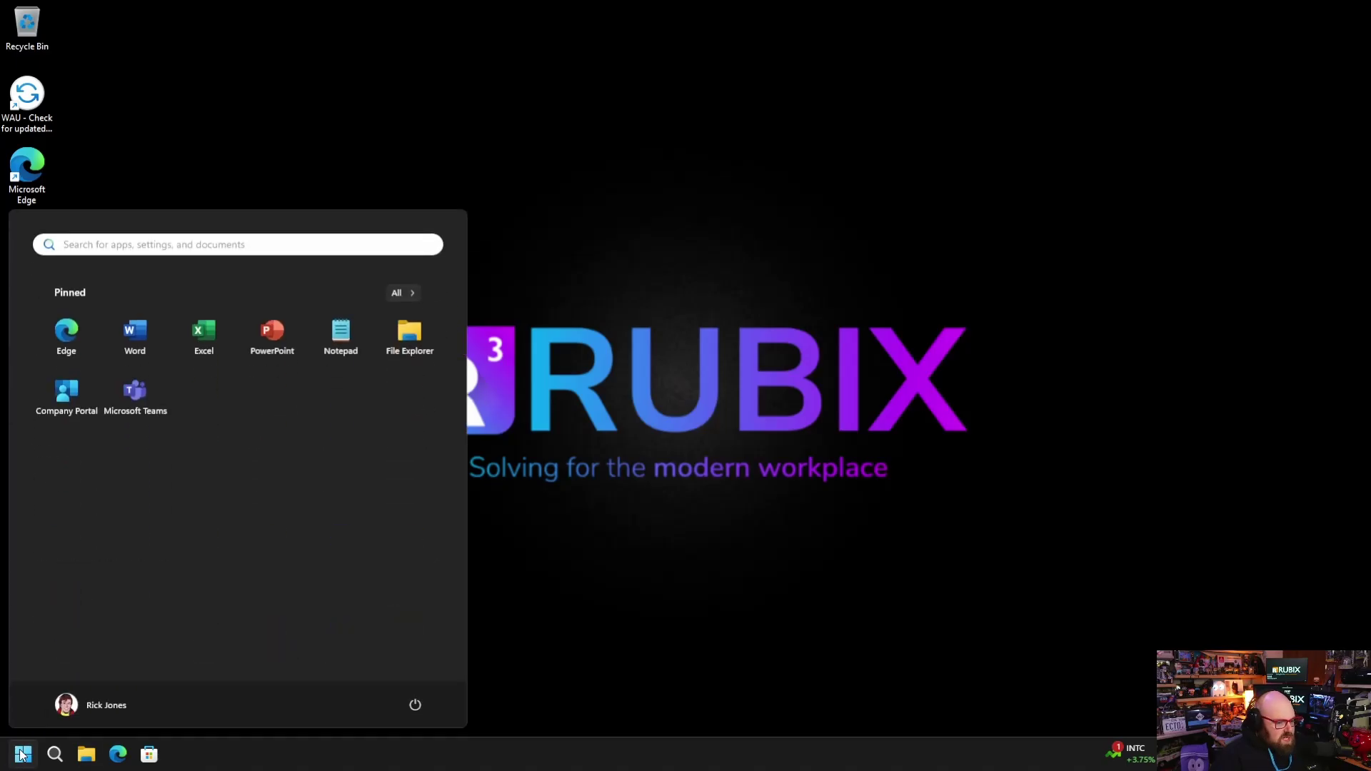
pyautogui.write('lusrmgr.msc')
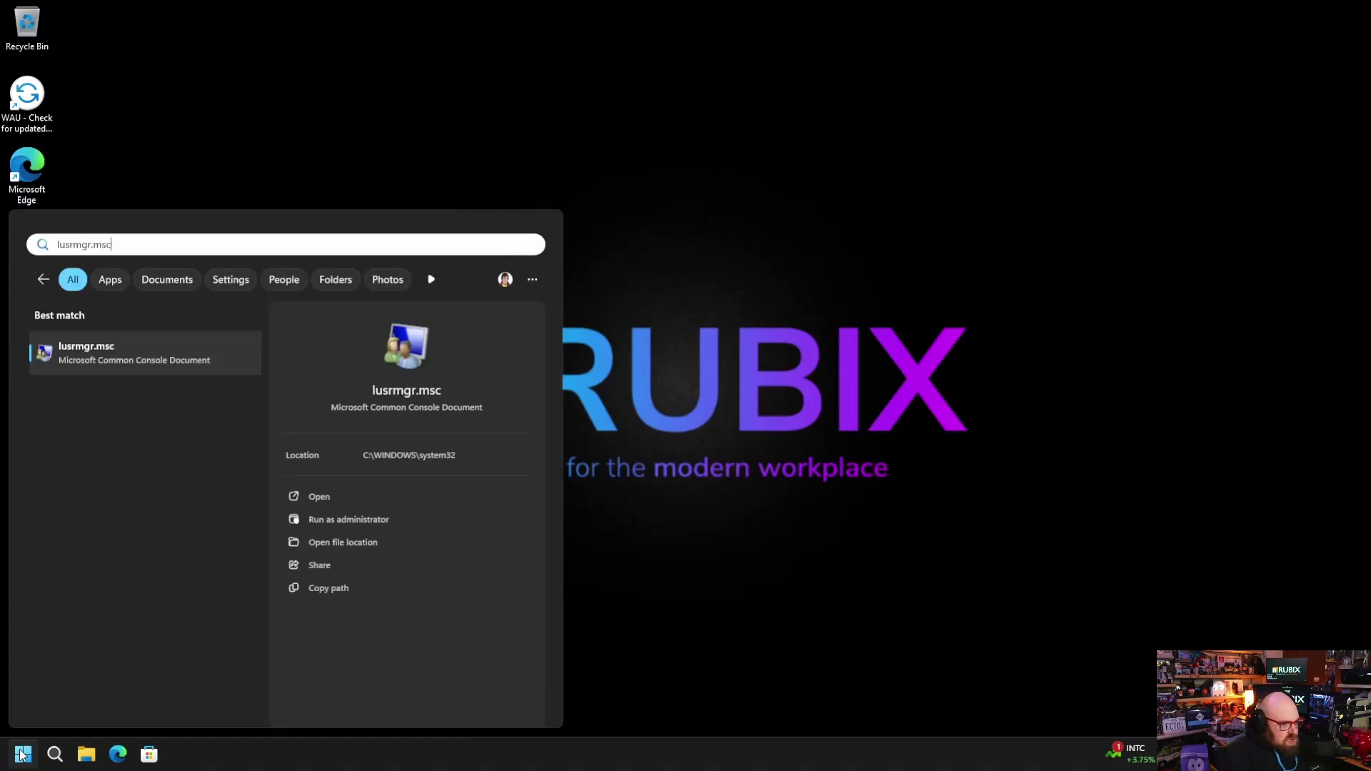
pyautogui.press('Return')
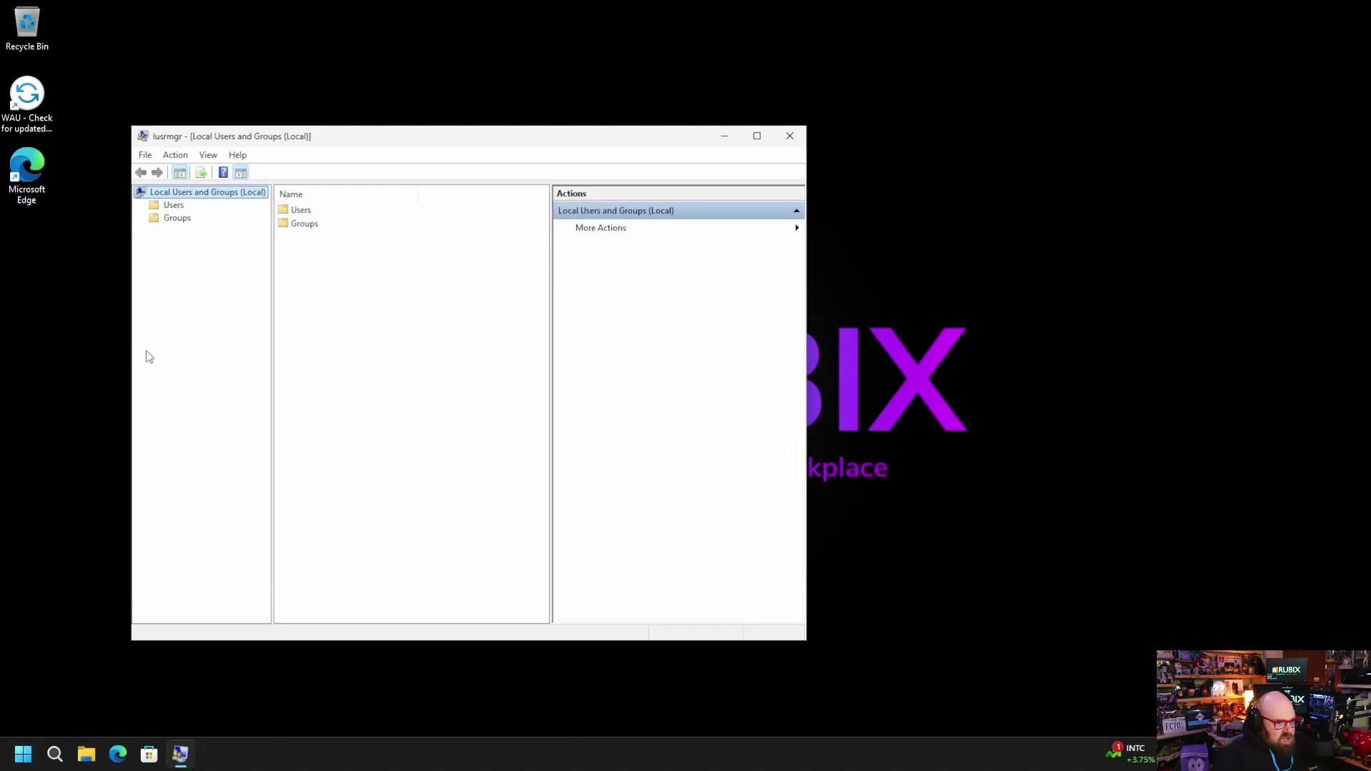
pyautogui.click(173, 205)
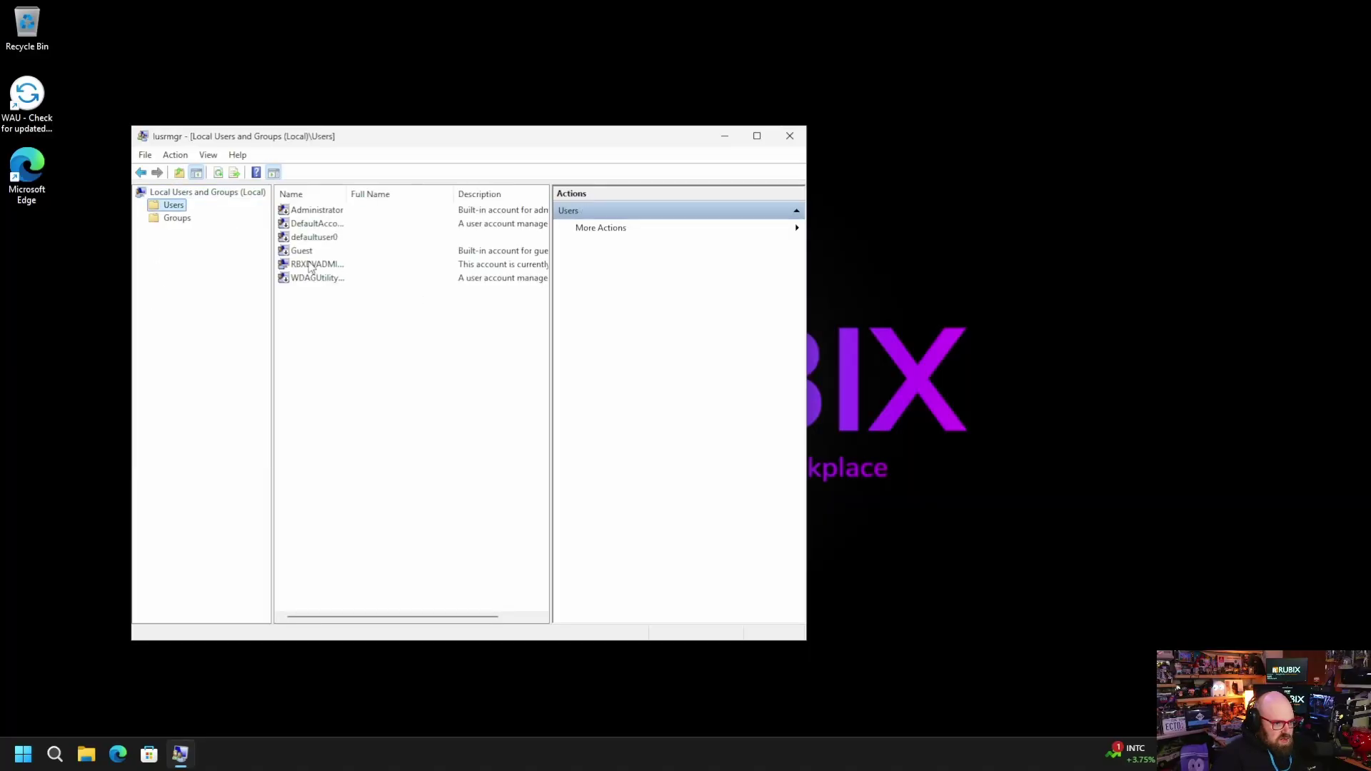
pyautogui.moveTo(348, 193); pyautogui.dragTo(430, 190)
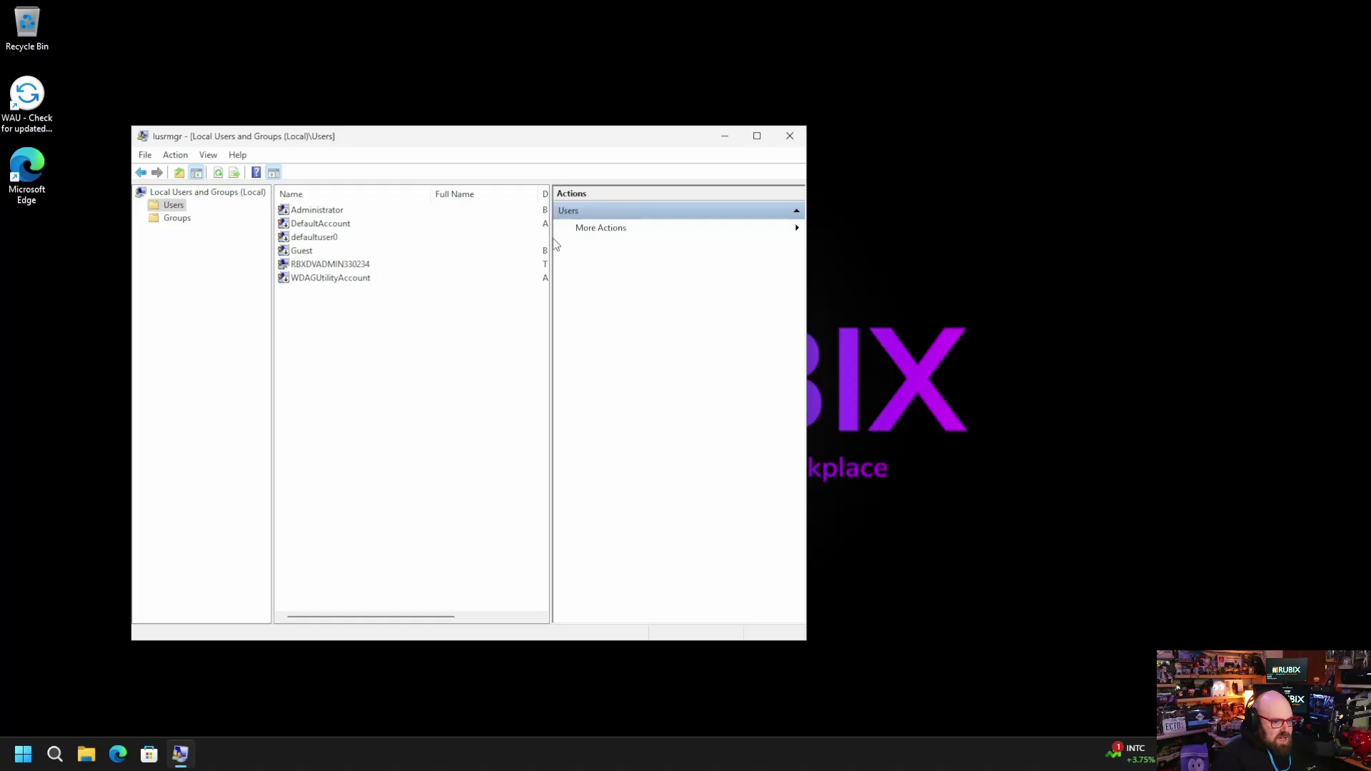
pyautogui.moveTo(551, 241); pyautogui.dragTo(625, 244)
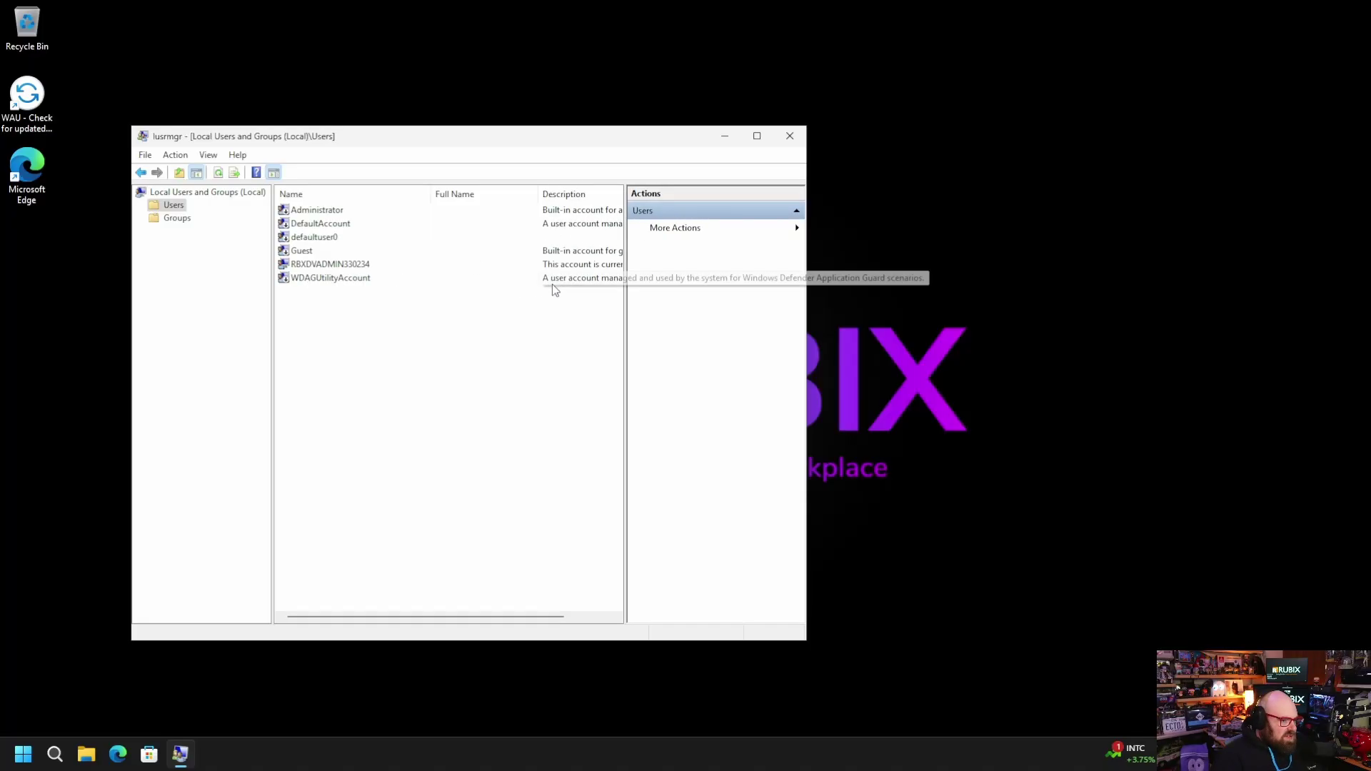
pyautogui.click(790, 137)
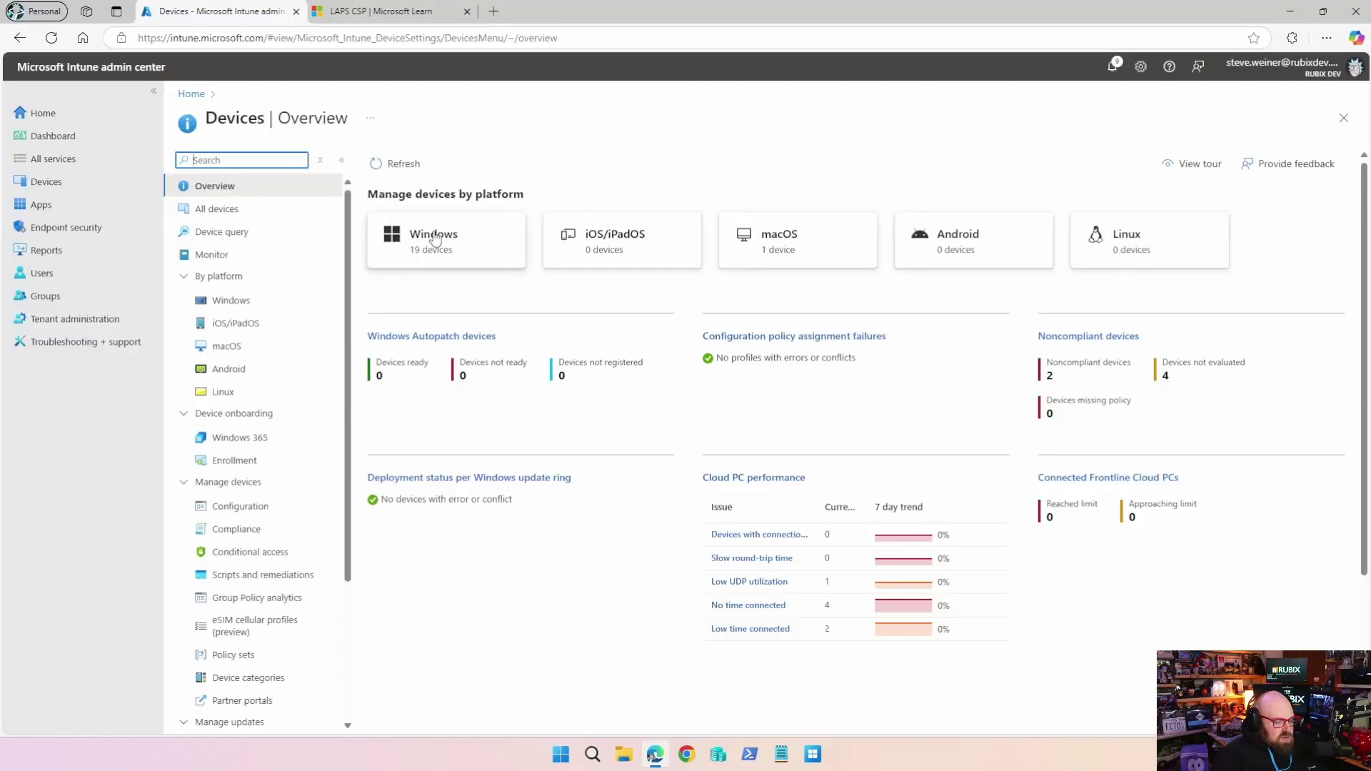
pyautogui.click(437, 238)
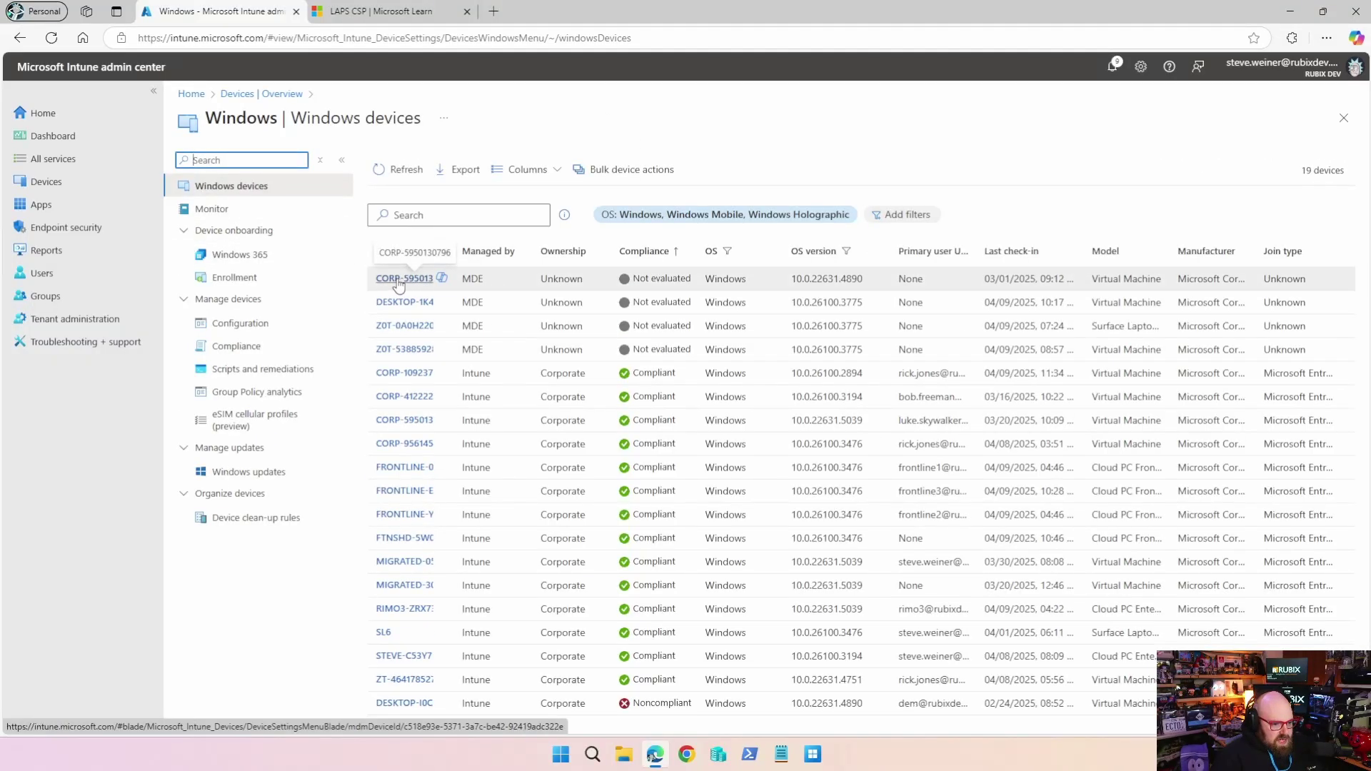
pyautogui.click(418, 376)
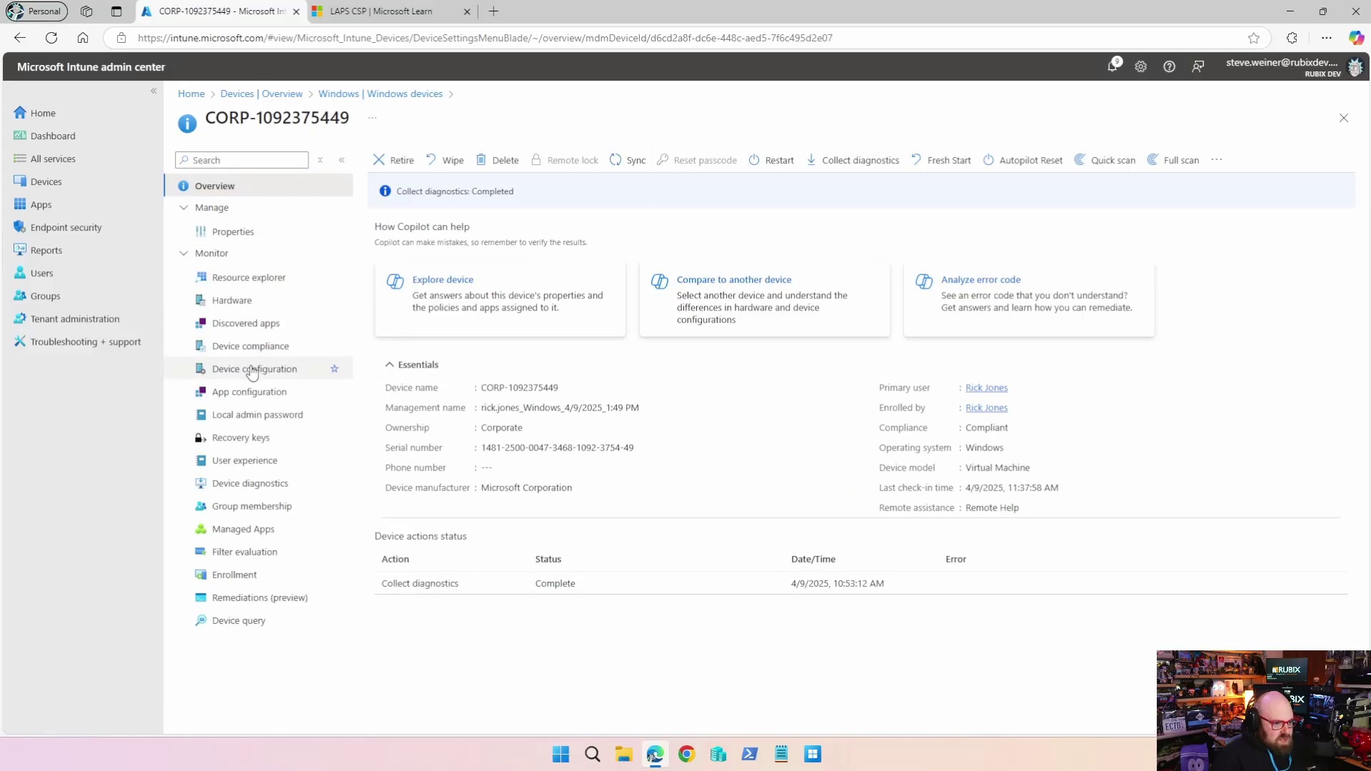
pyautogui.click(270, 417)
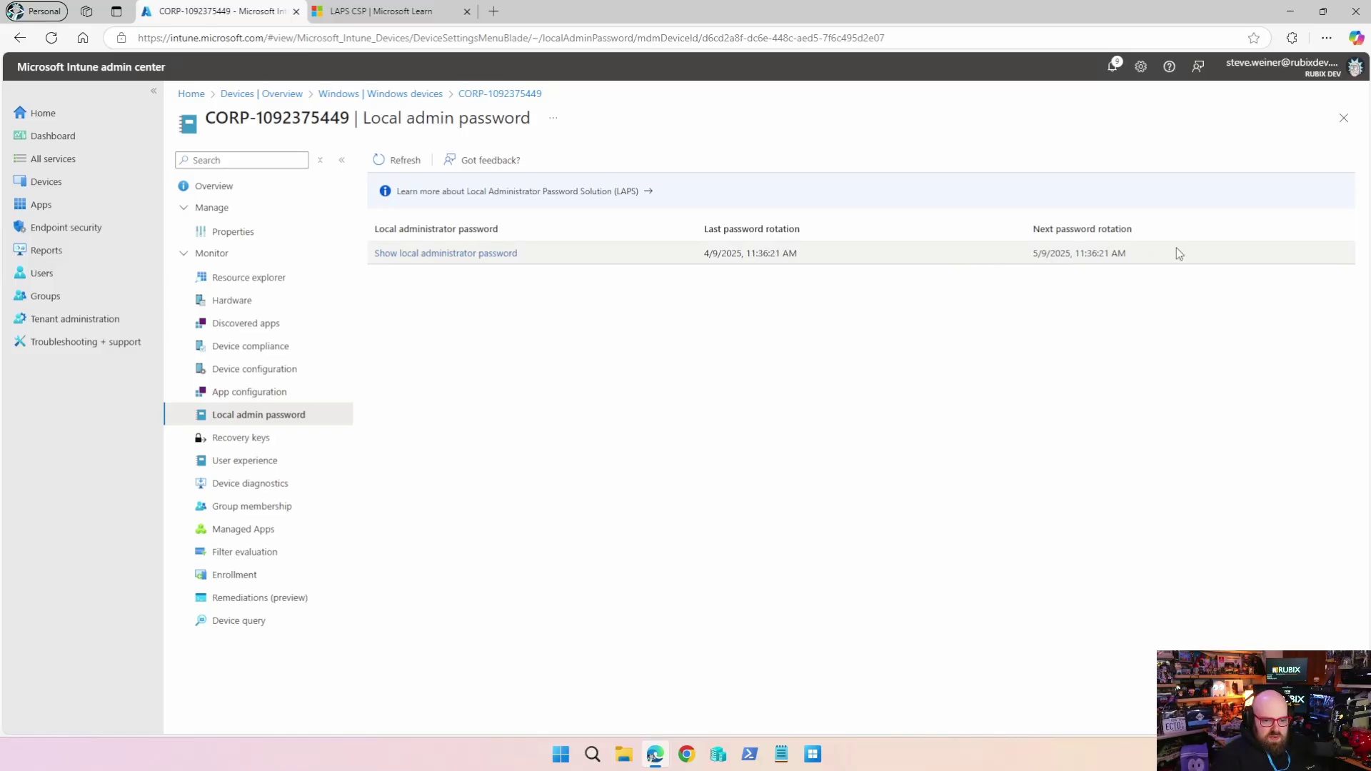
pyautogui.click(424, 254)
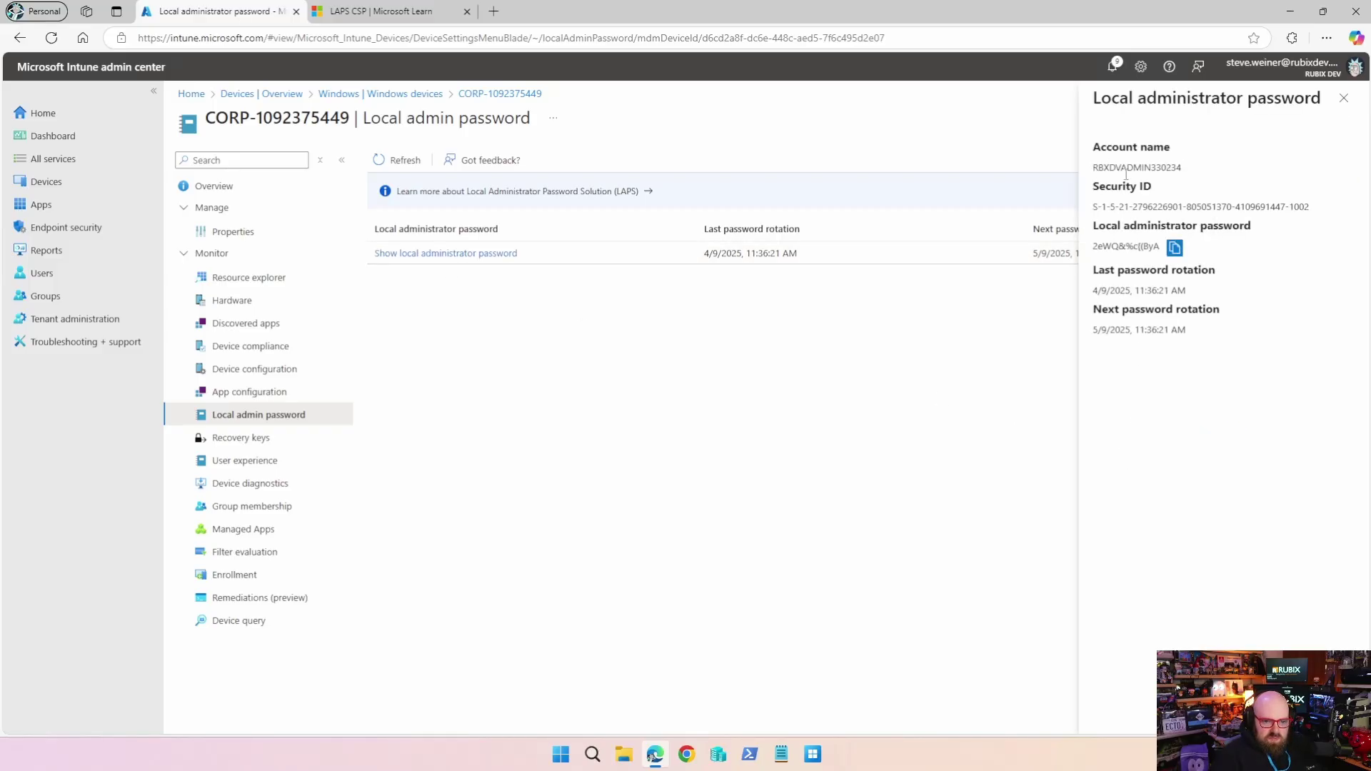
pyautogui.click(1176, 250)
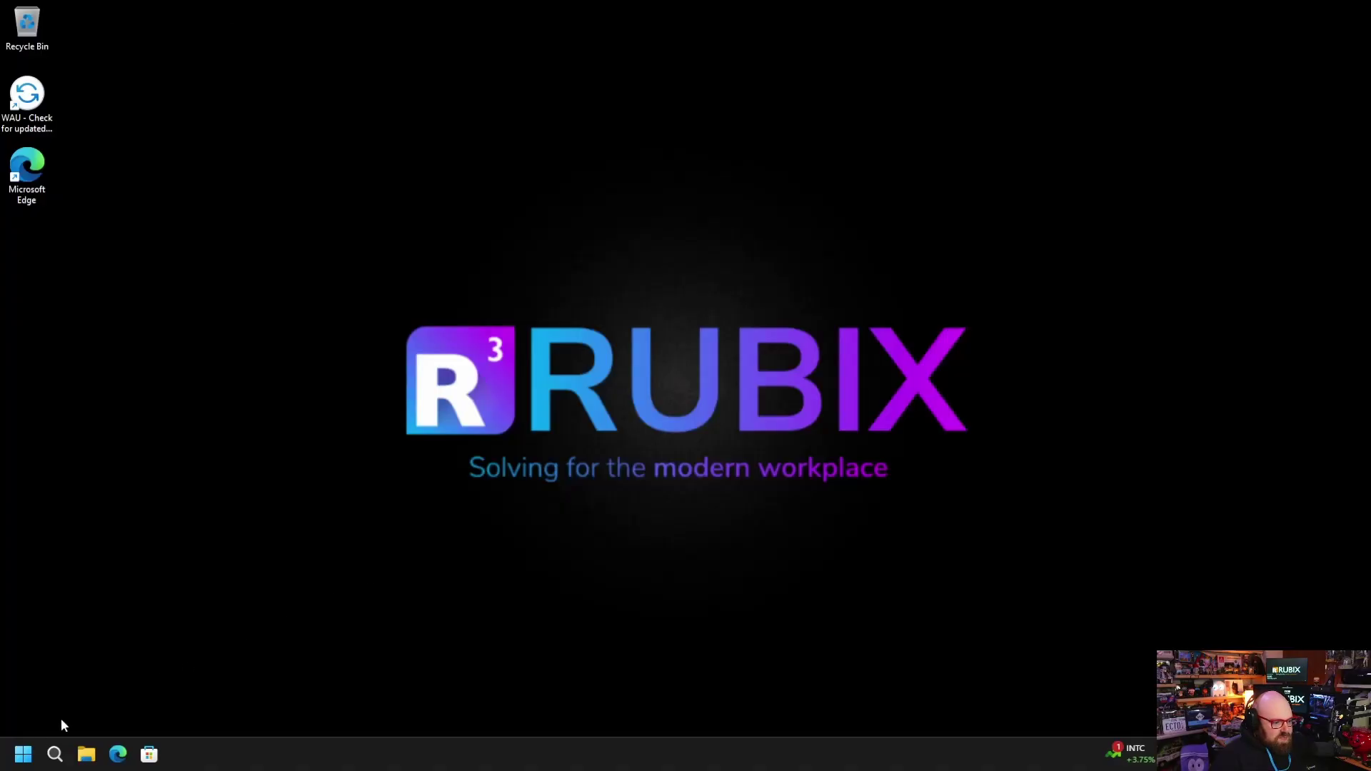
pyautogui.click(17, 762)
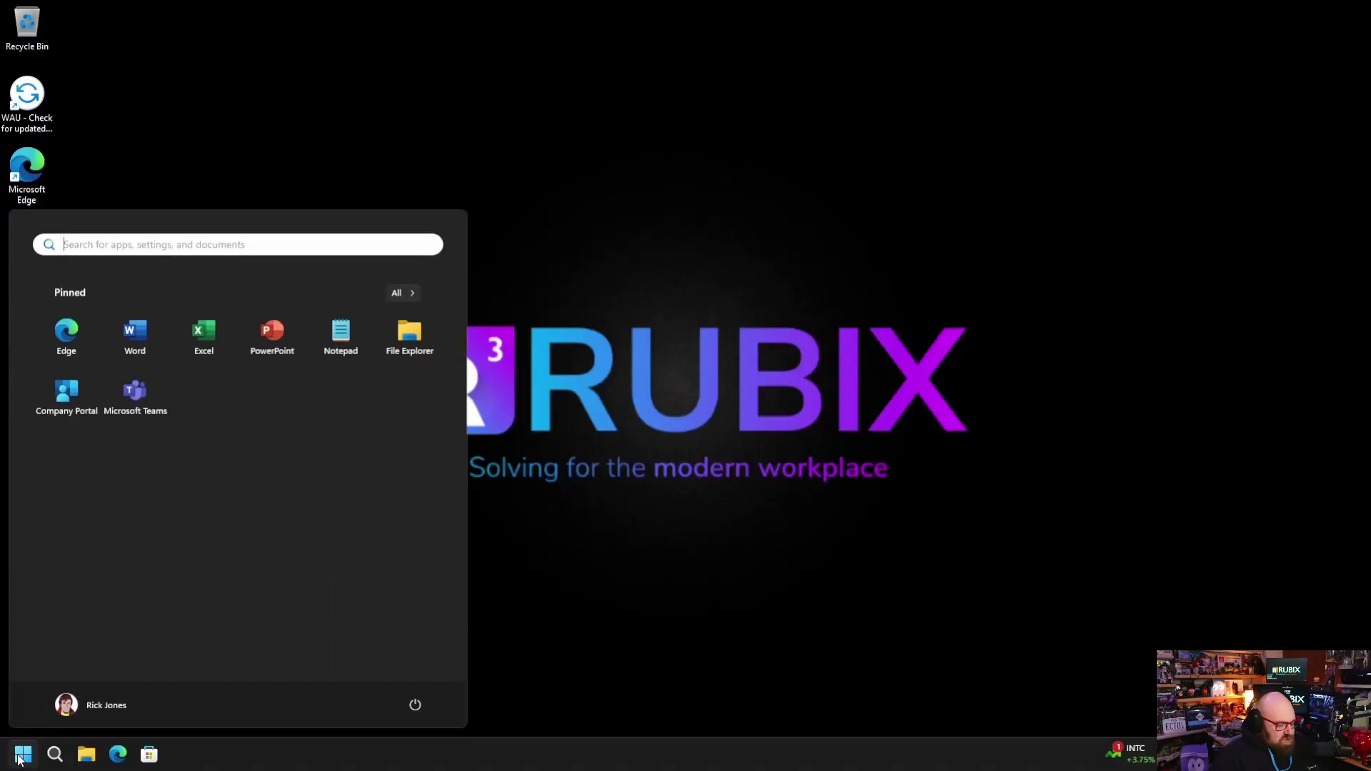
# - Run Registry Editor as administrator, authenticating with the managed admin account and pasted LAPS password
pyautogui.write('reg')
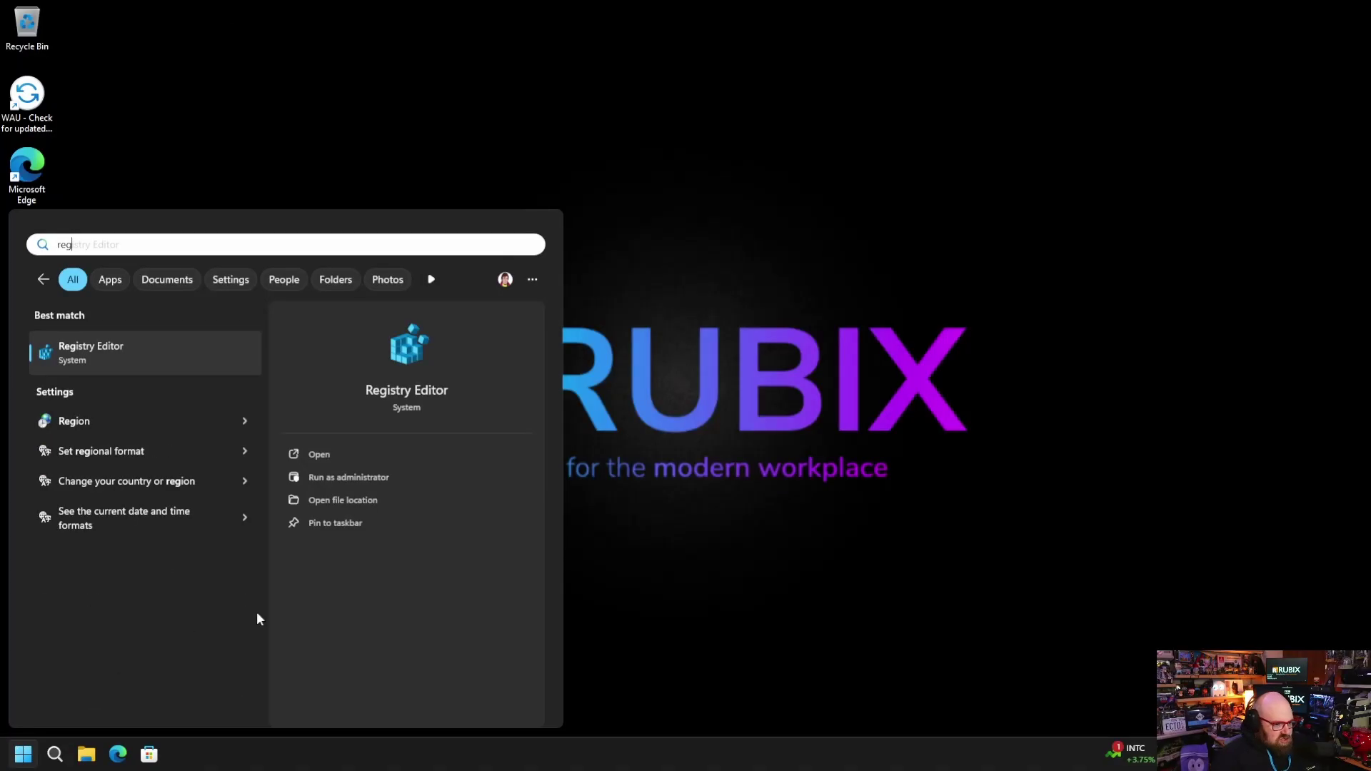
pyautogui.click(380, 471)
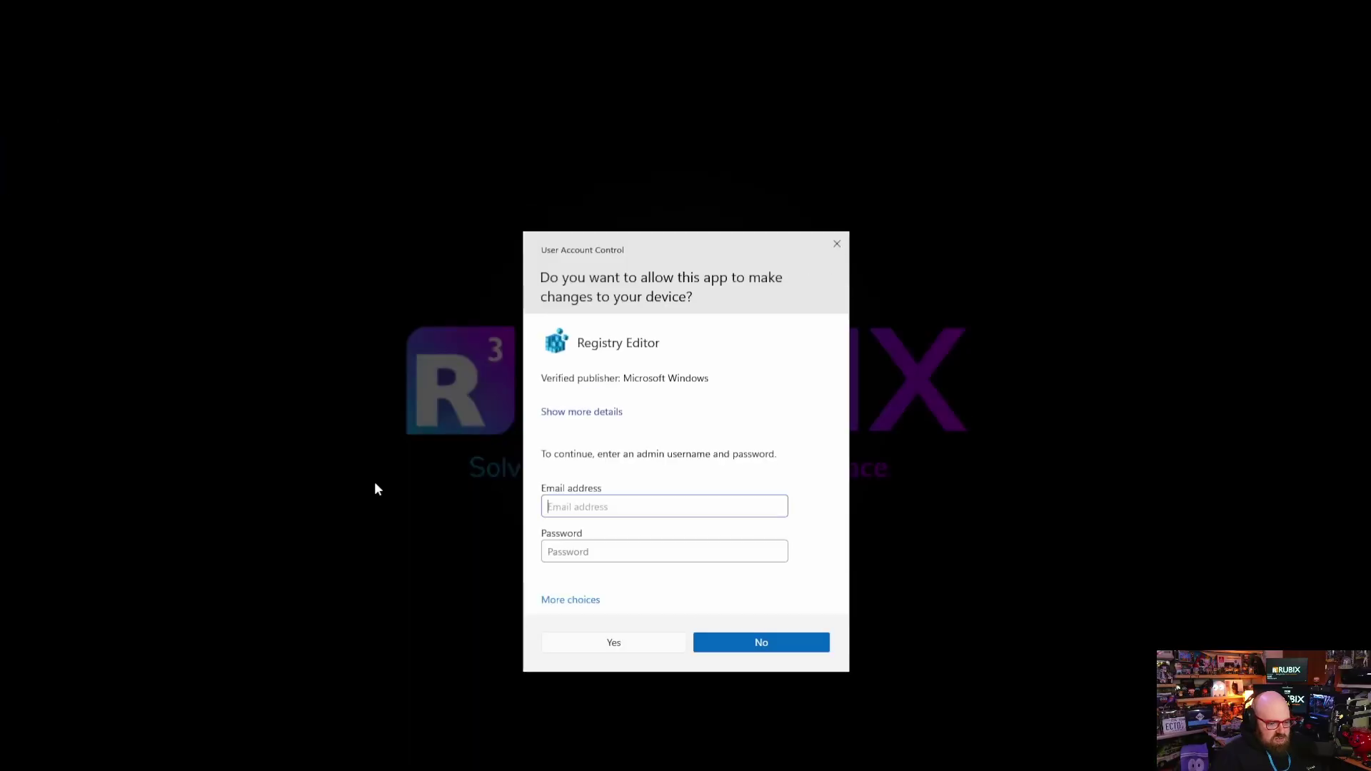
pyautogui.write('.\\')
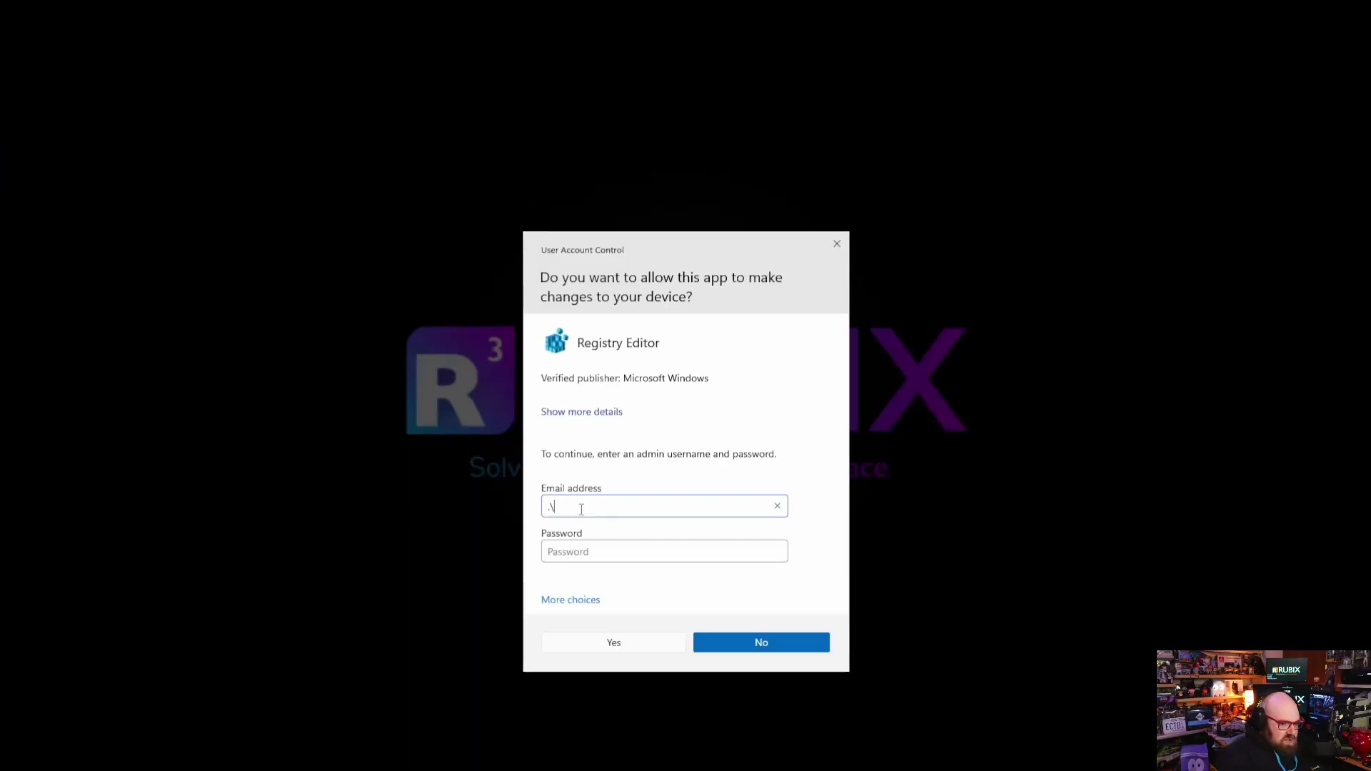
pyautogui.write('RU')
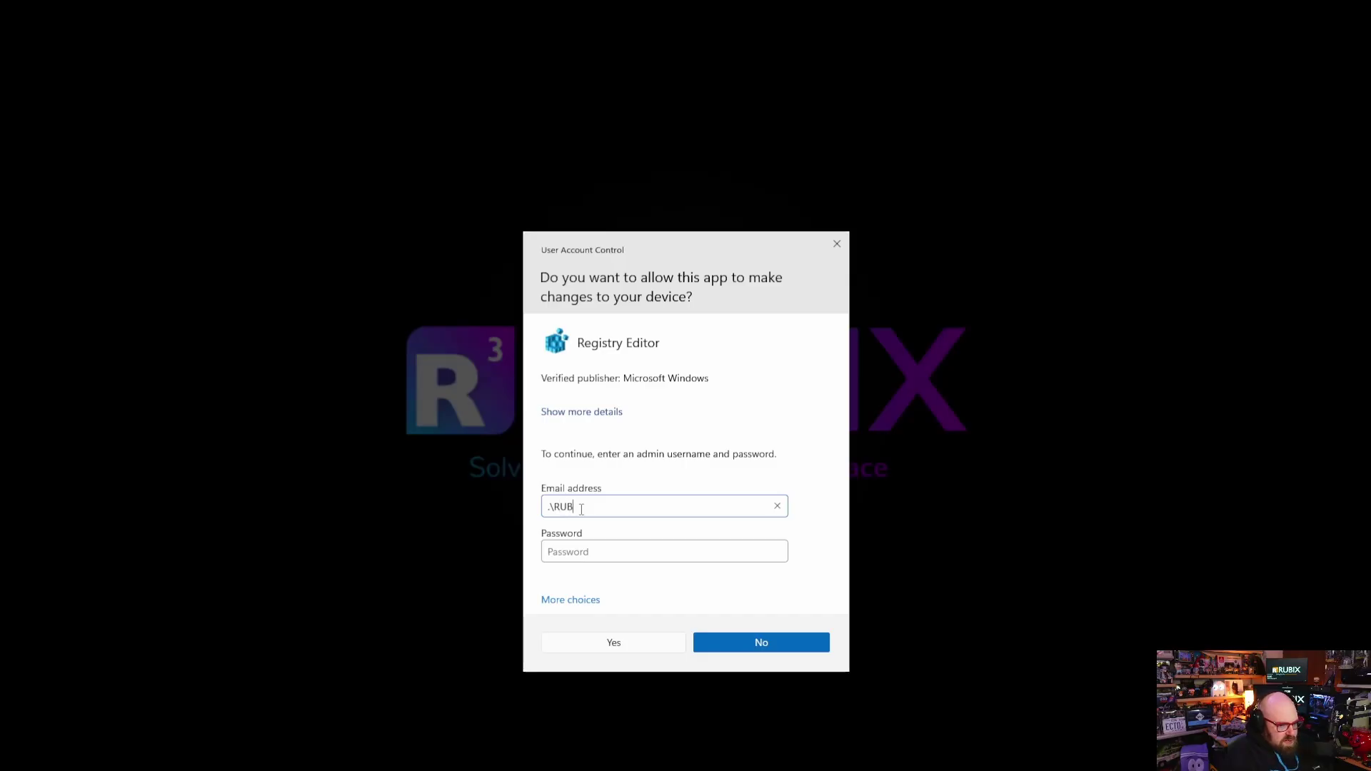
pyautogui.write('BXDYADMIN')
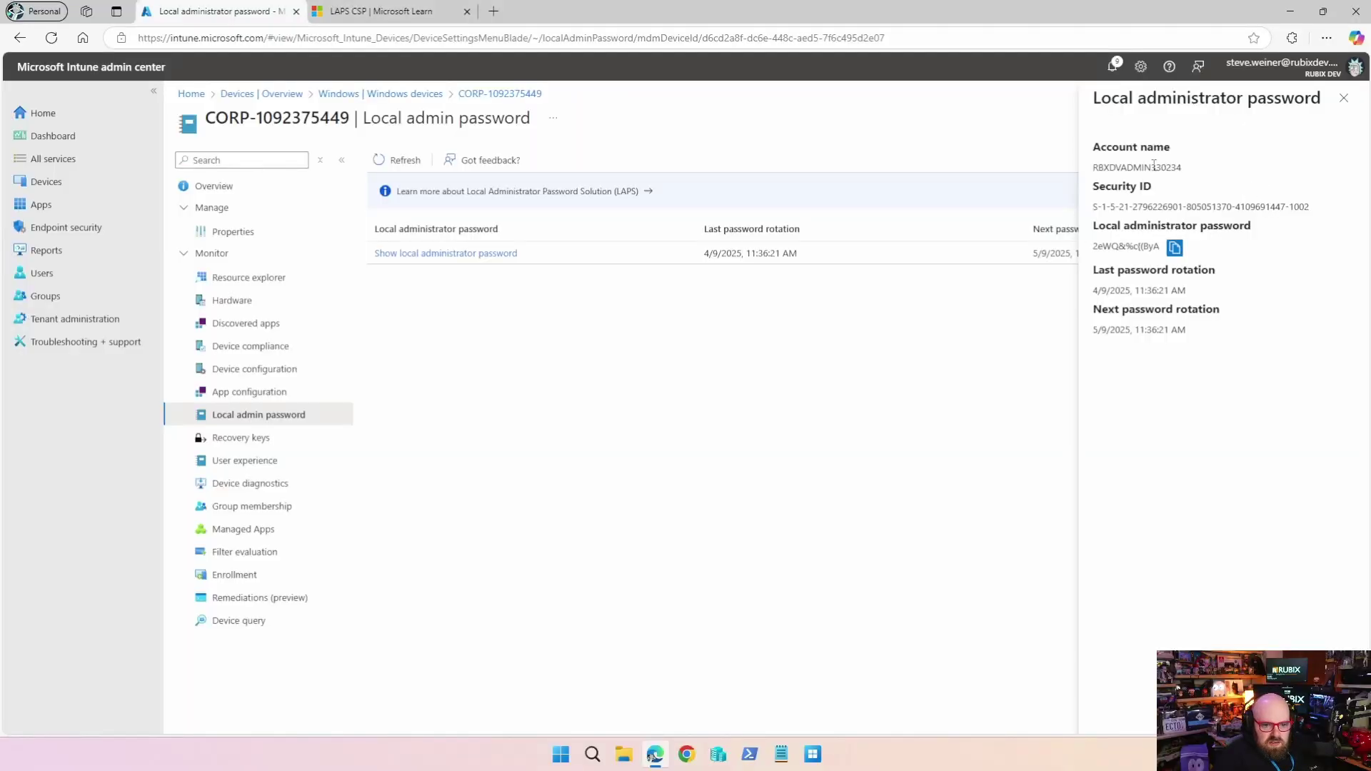
pyautogui.moveTo(1170, 171); pyautogui.dragTo(1185, 170)
pyautogui.click(888, 408)
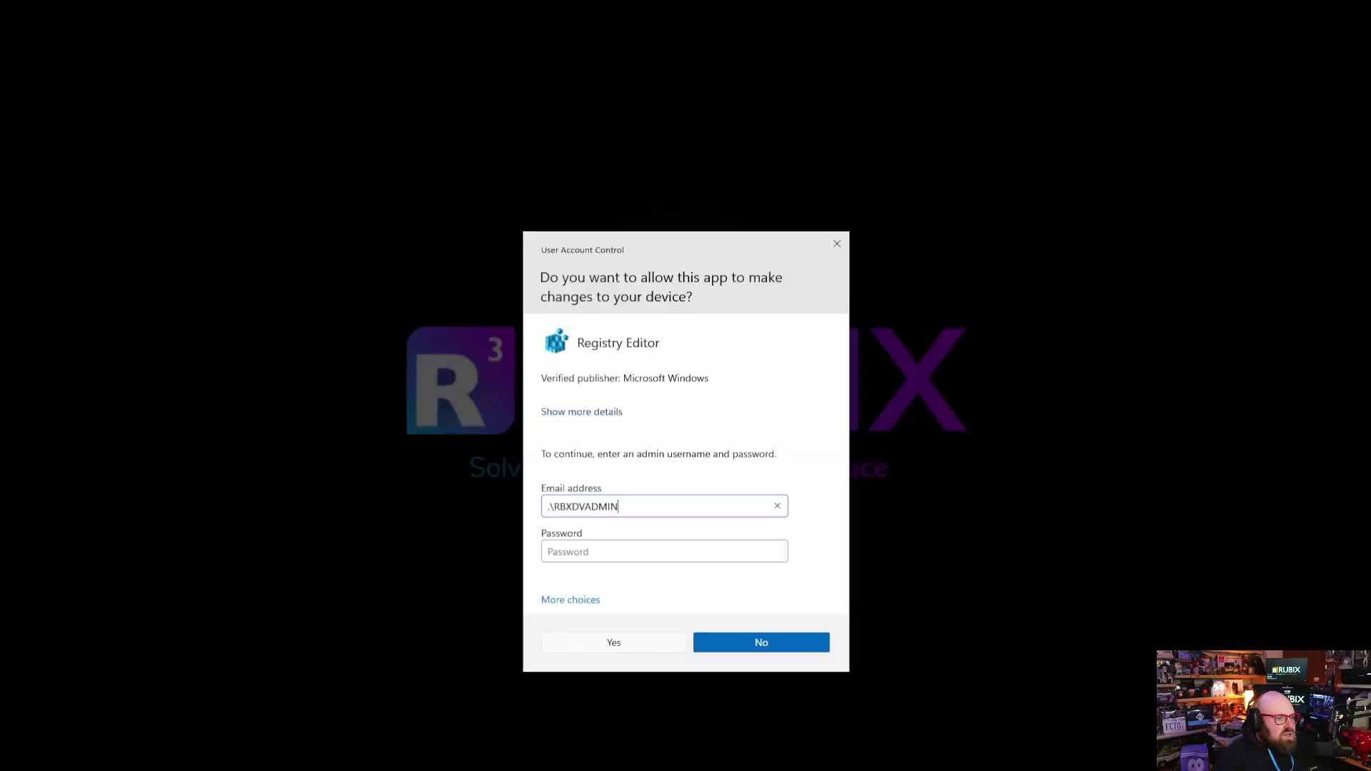
pyautogui.write('330324')
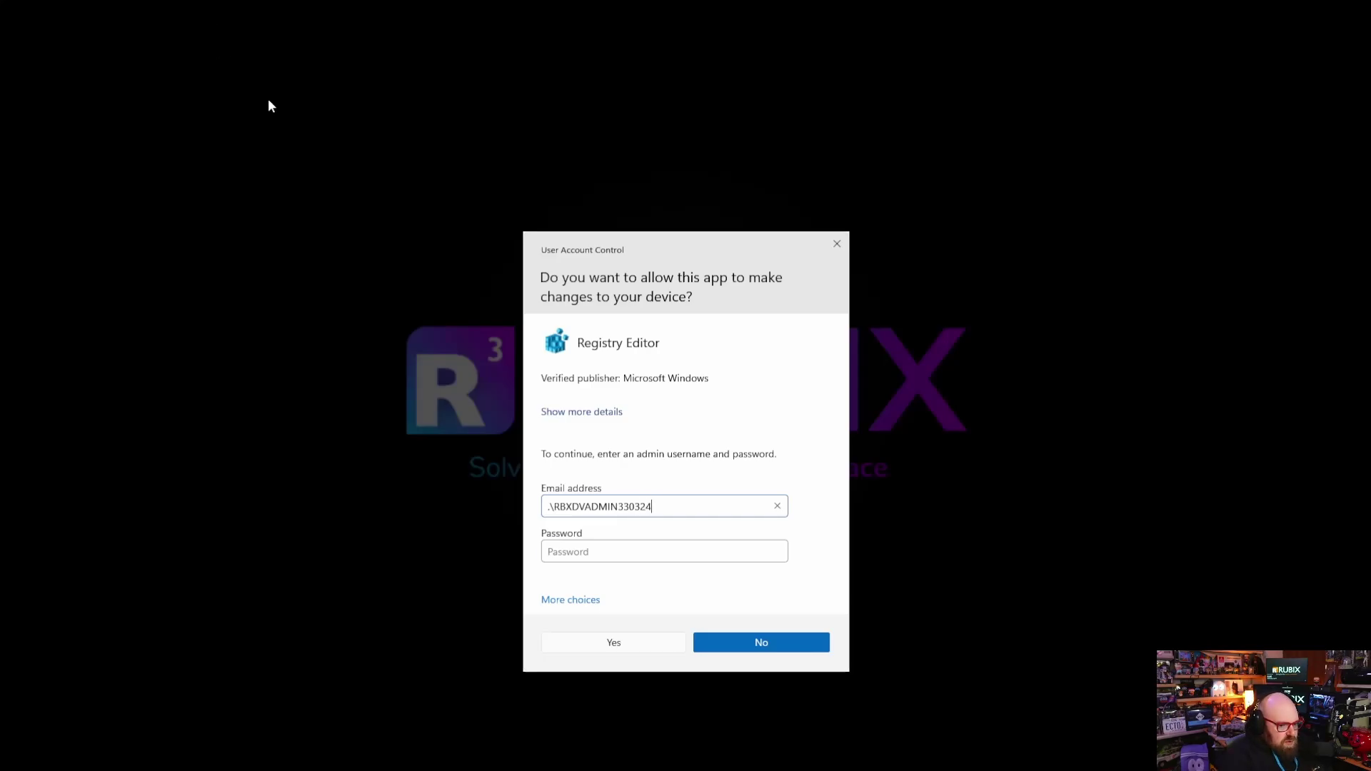
pyautogui.press('Tab')
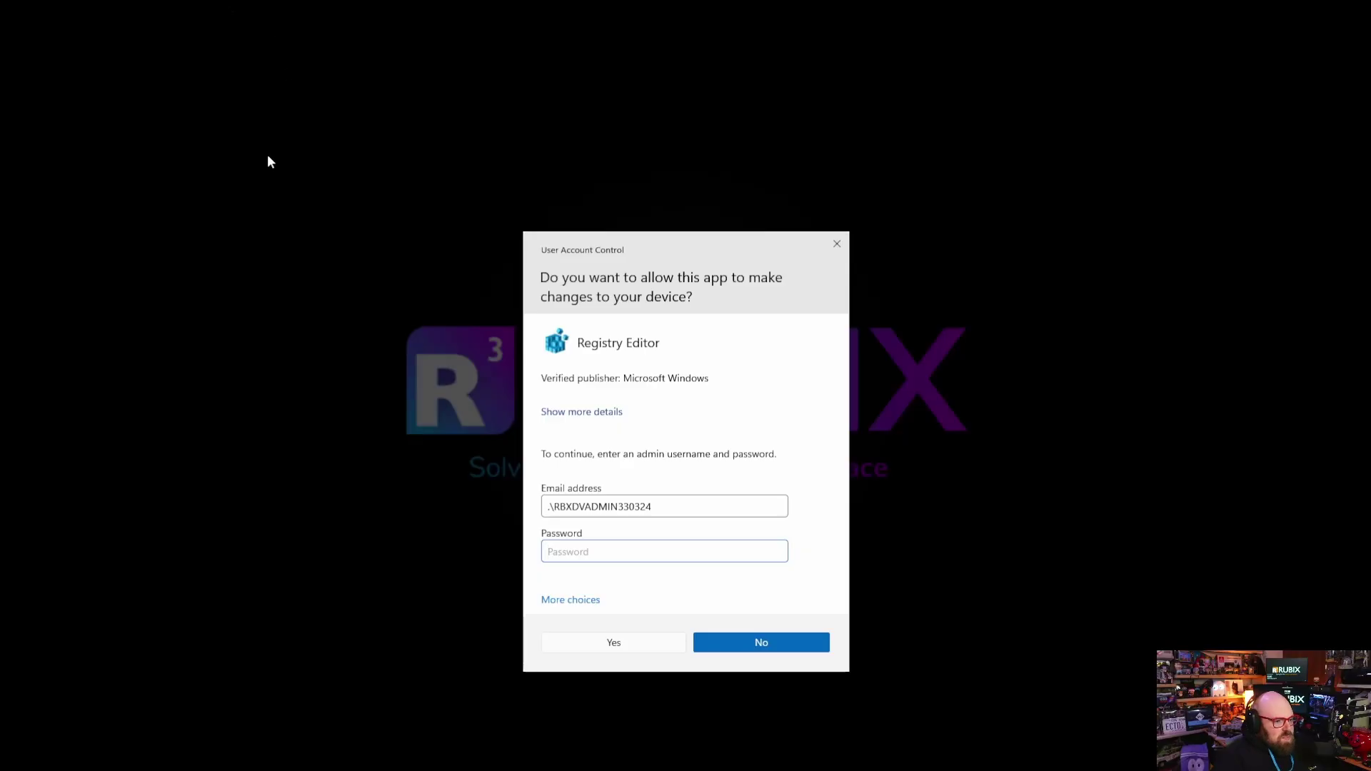
pyautogui.hotkey('ctrl', 'v')
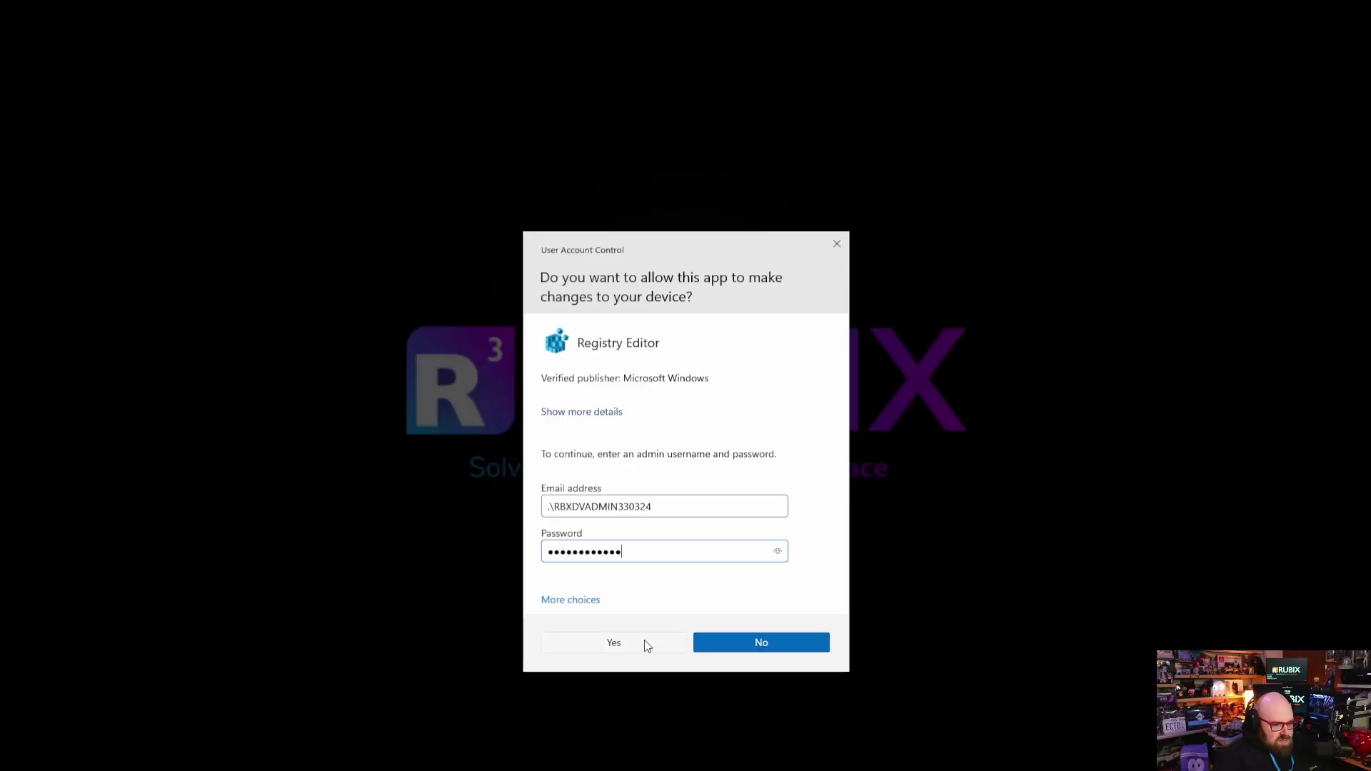
pyautogui.click(628, 641)
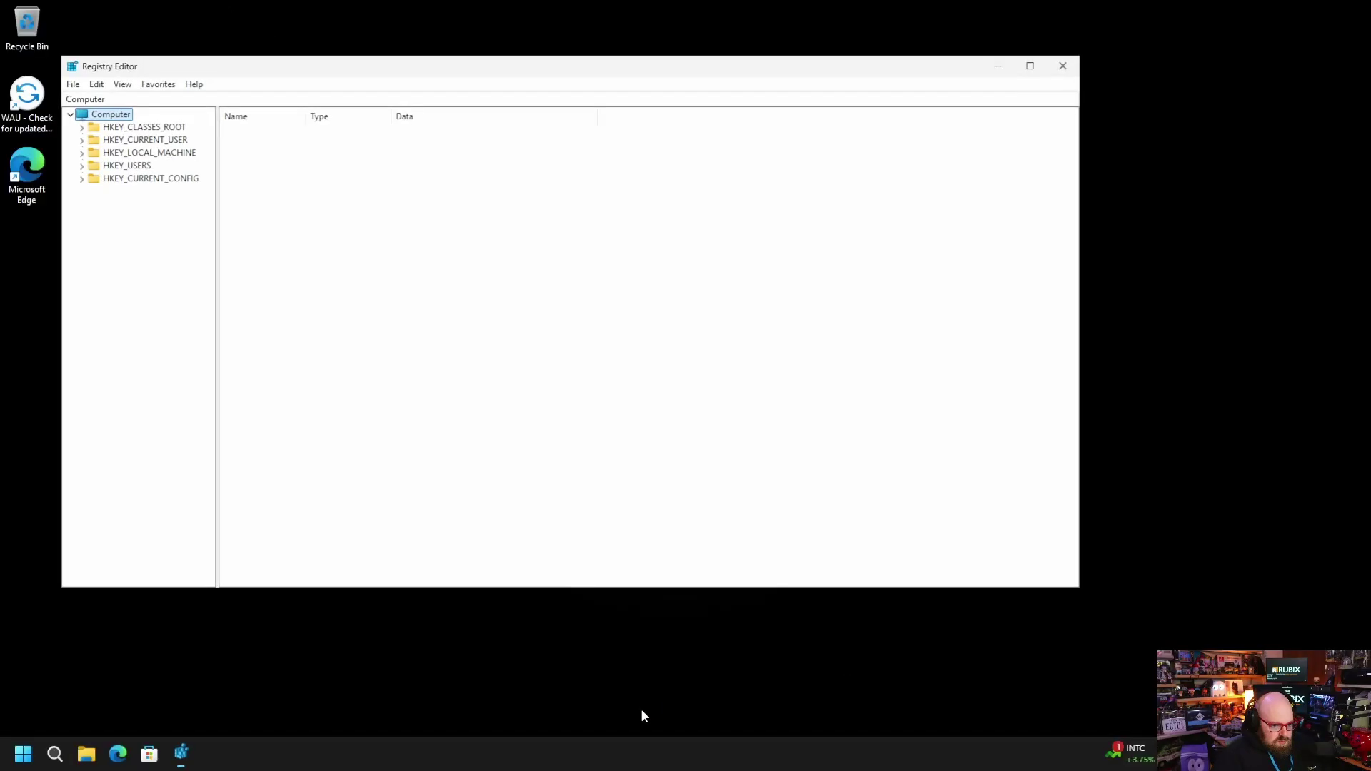
# - Browse to HKLM\SOFTWARE\Policies\Microsoft\LAPS, review the applied LAPS policy values, then close Registry Editor
pyautogui.doubleClick(139, 154)
pyautogui.doubleClick(139, 230)
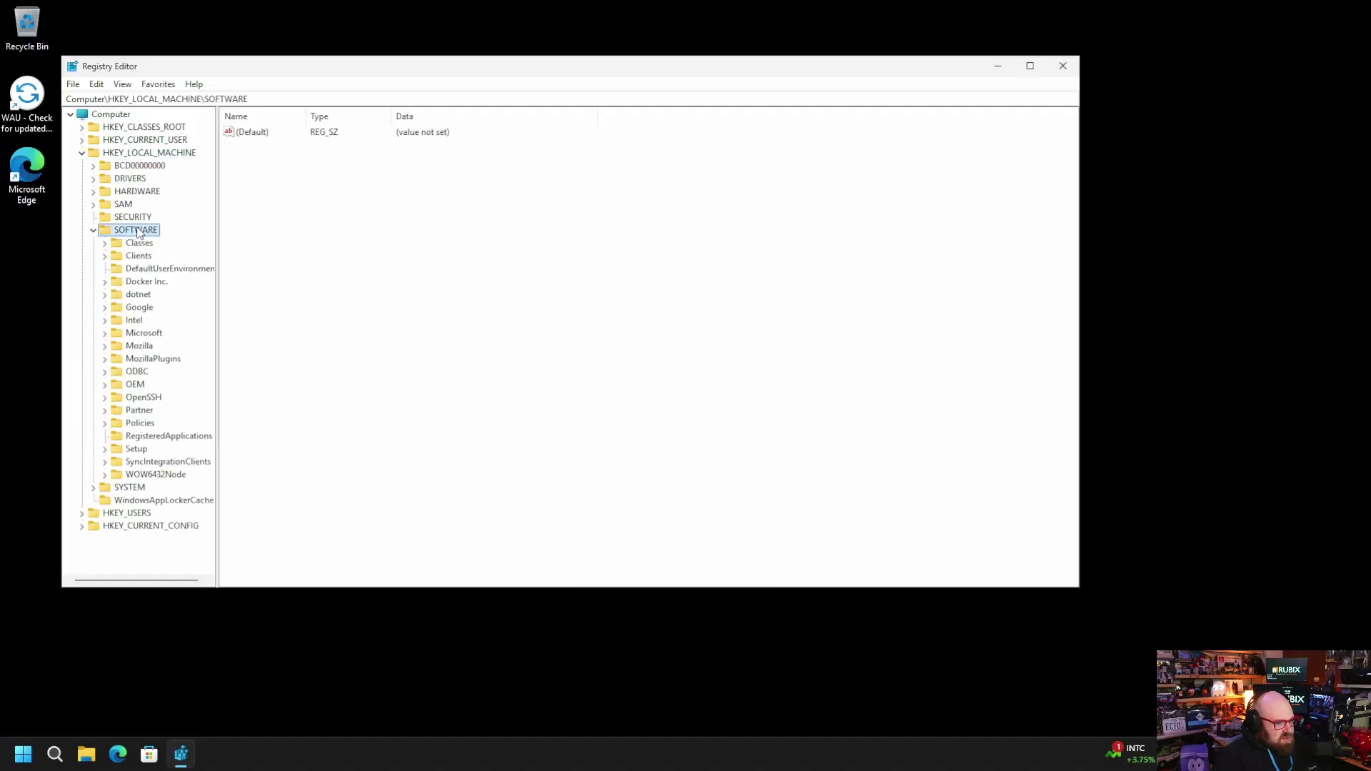
pyautogui.doubleClick(140, 424)
pyautogui.doubleClick(155, 437)
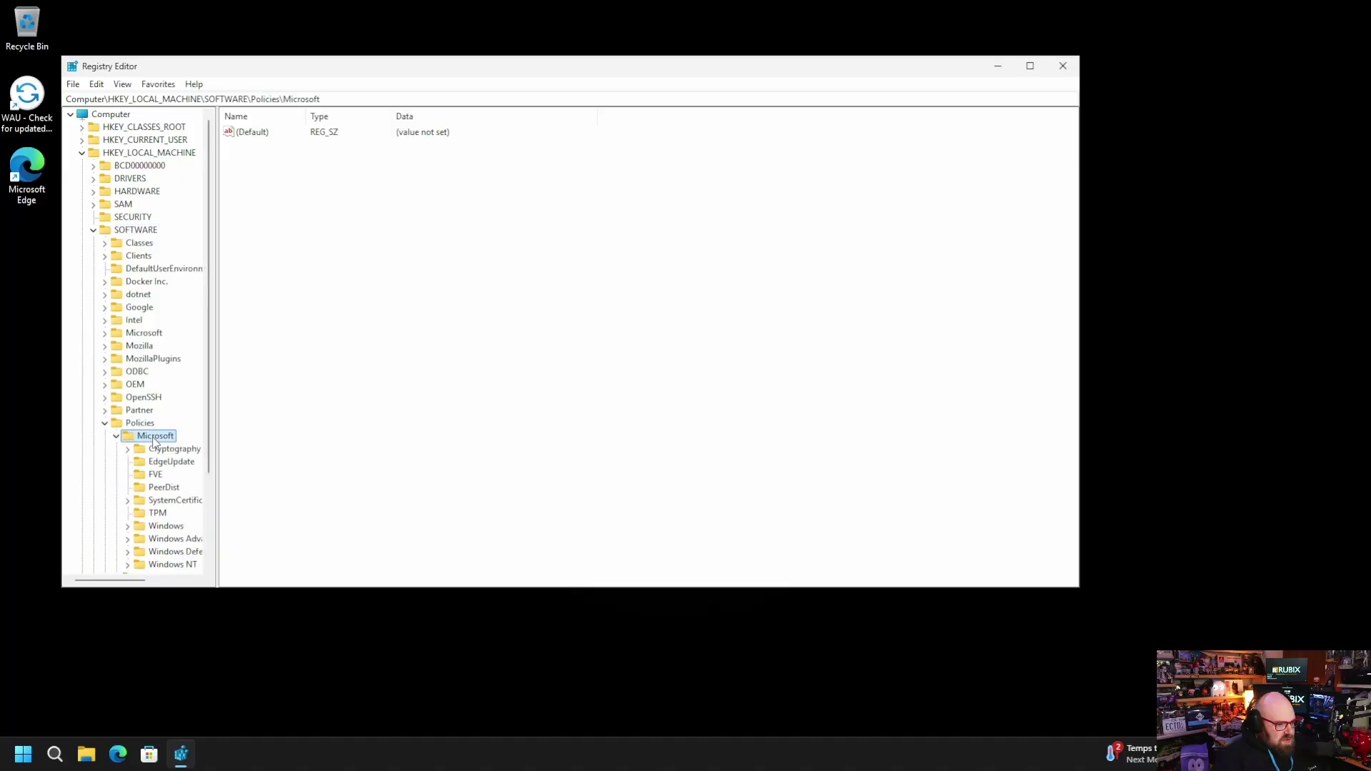
pyautogui.scroll(-10, 152, 443)
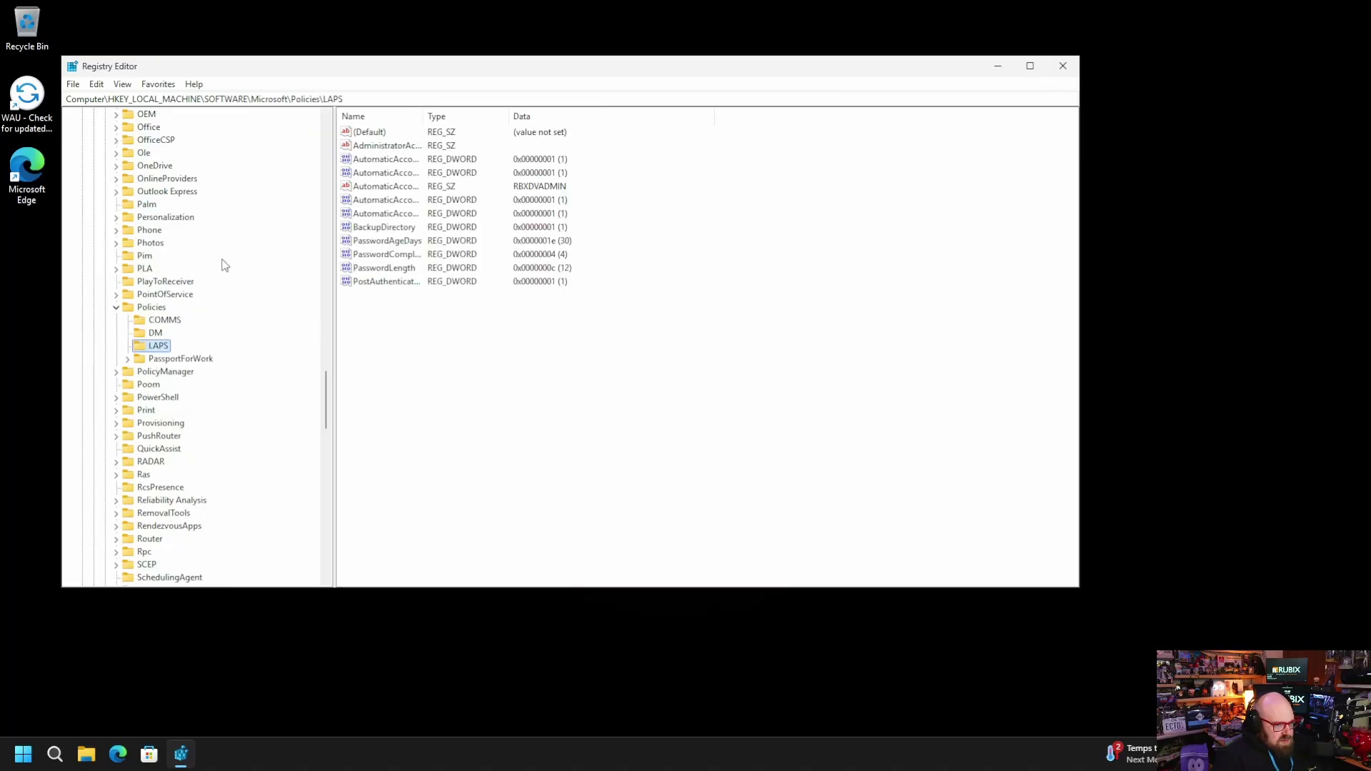
pyautogui.scroll(-4, 154, 452)
pyautogui.scroll(15, 257, 408)
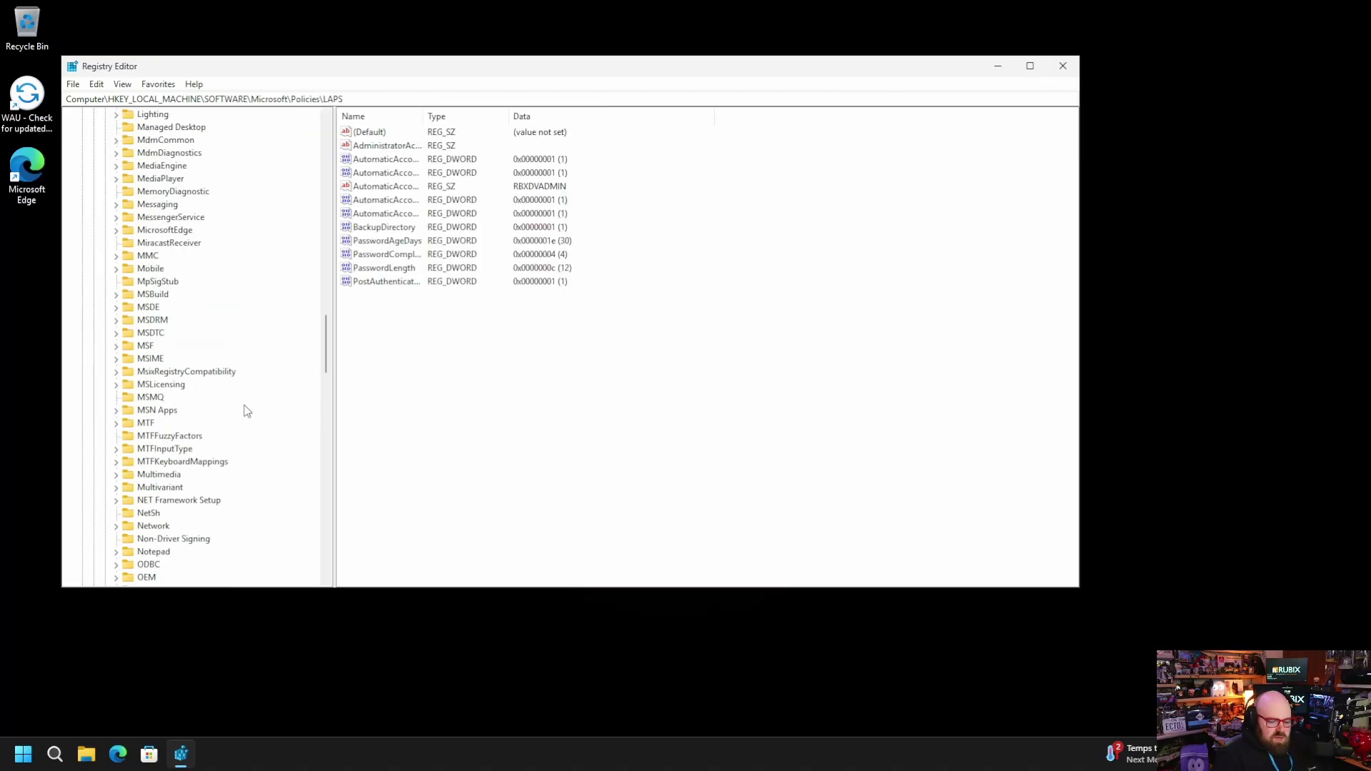
pyautogui.click(1063, 65)
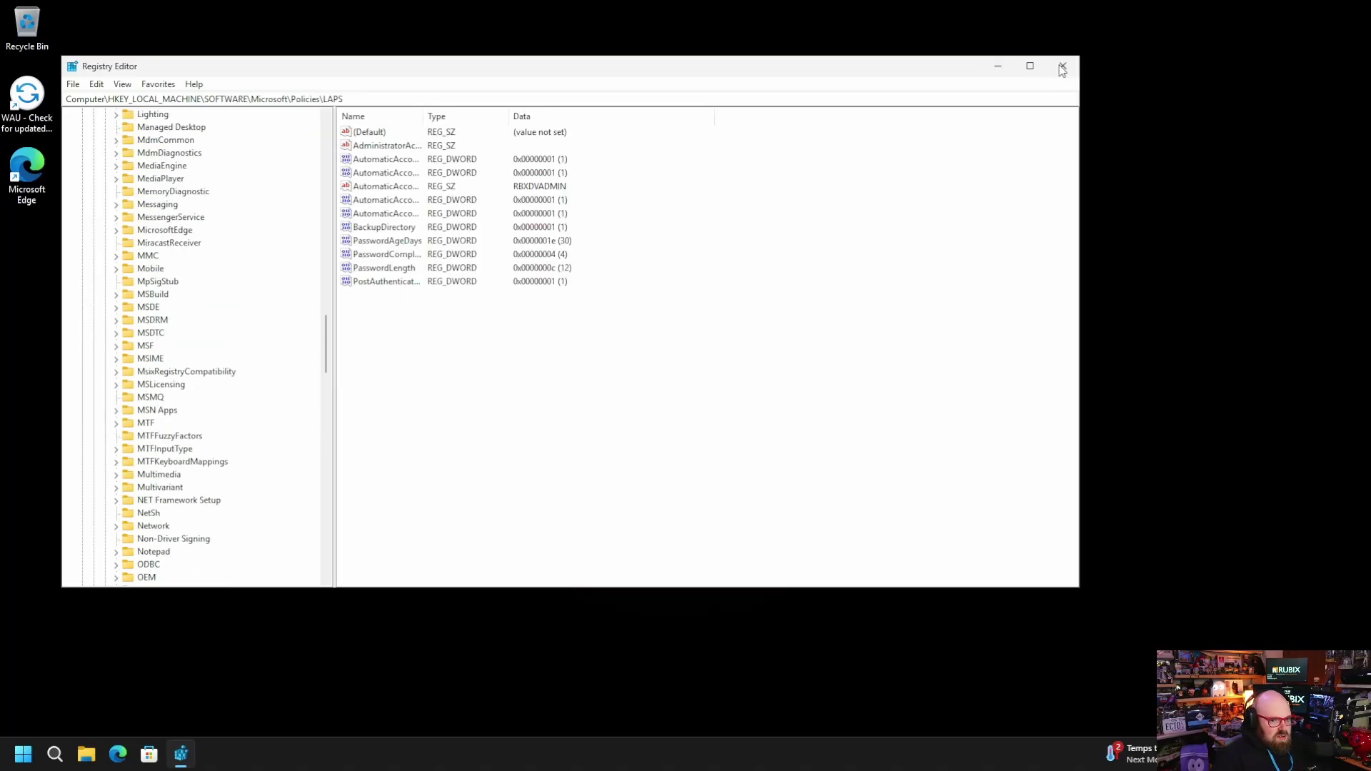
pyautogui.click(17, 757)
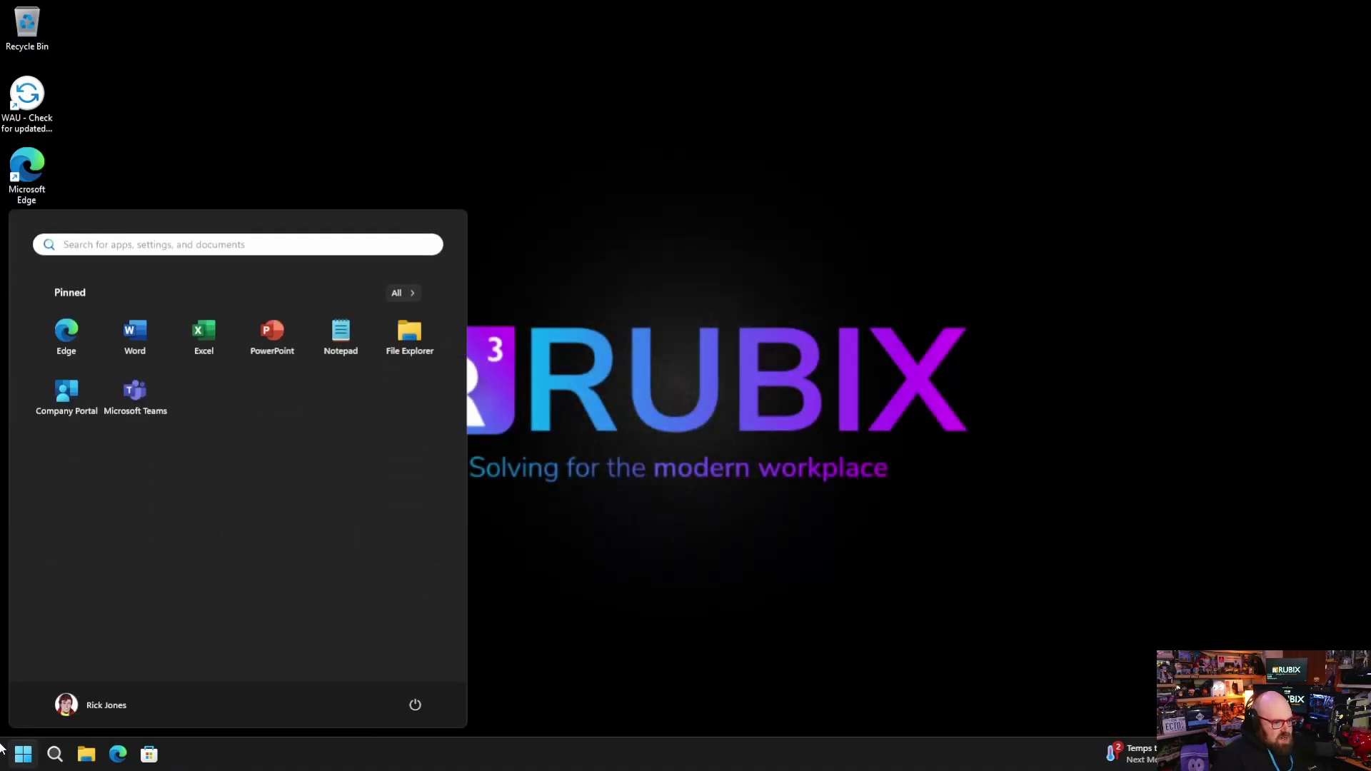
# - Launch PowerShell as administrator, signing in to UAC with the managed LAPS admin account
pyautogui.click(230, 245)
pyautogui.write('powers')
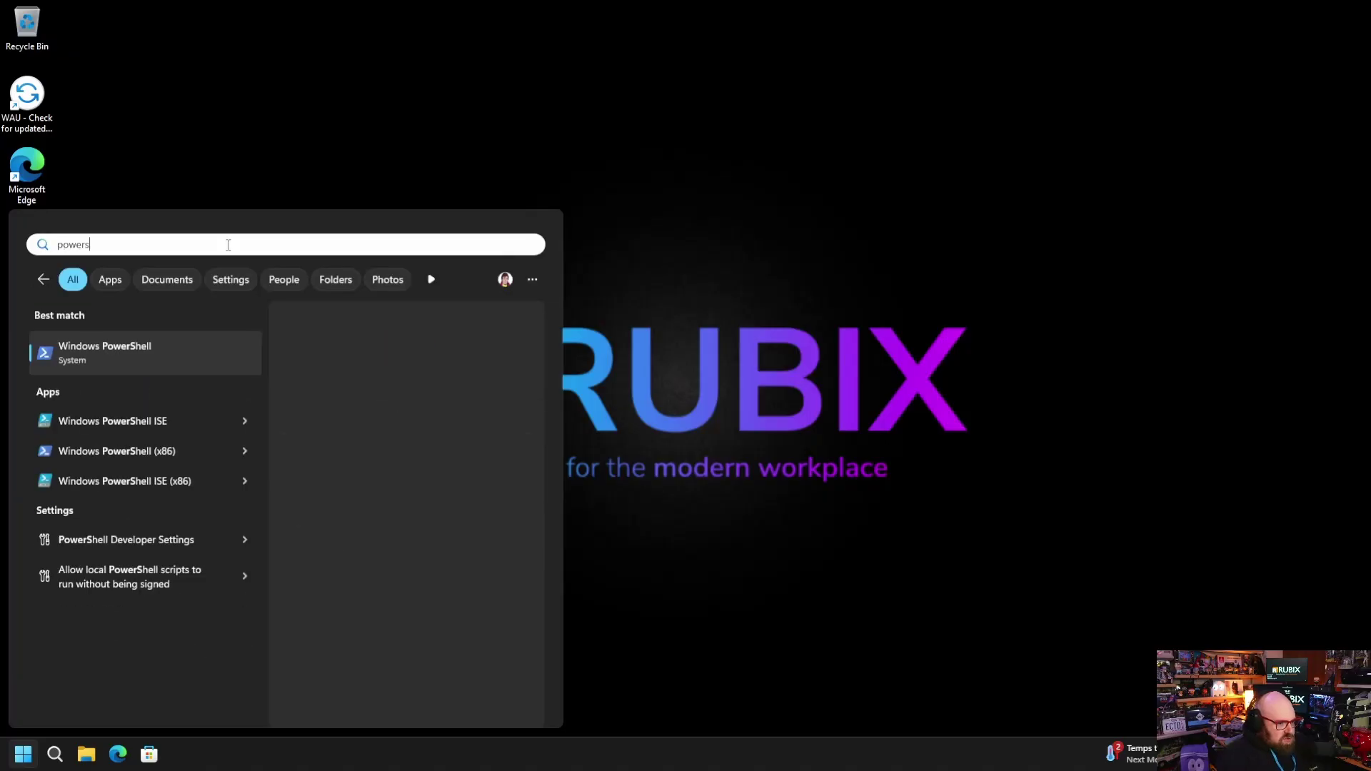
pyautogui.write('hell')
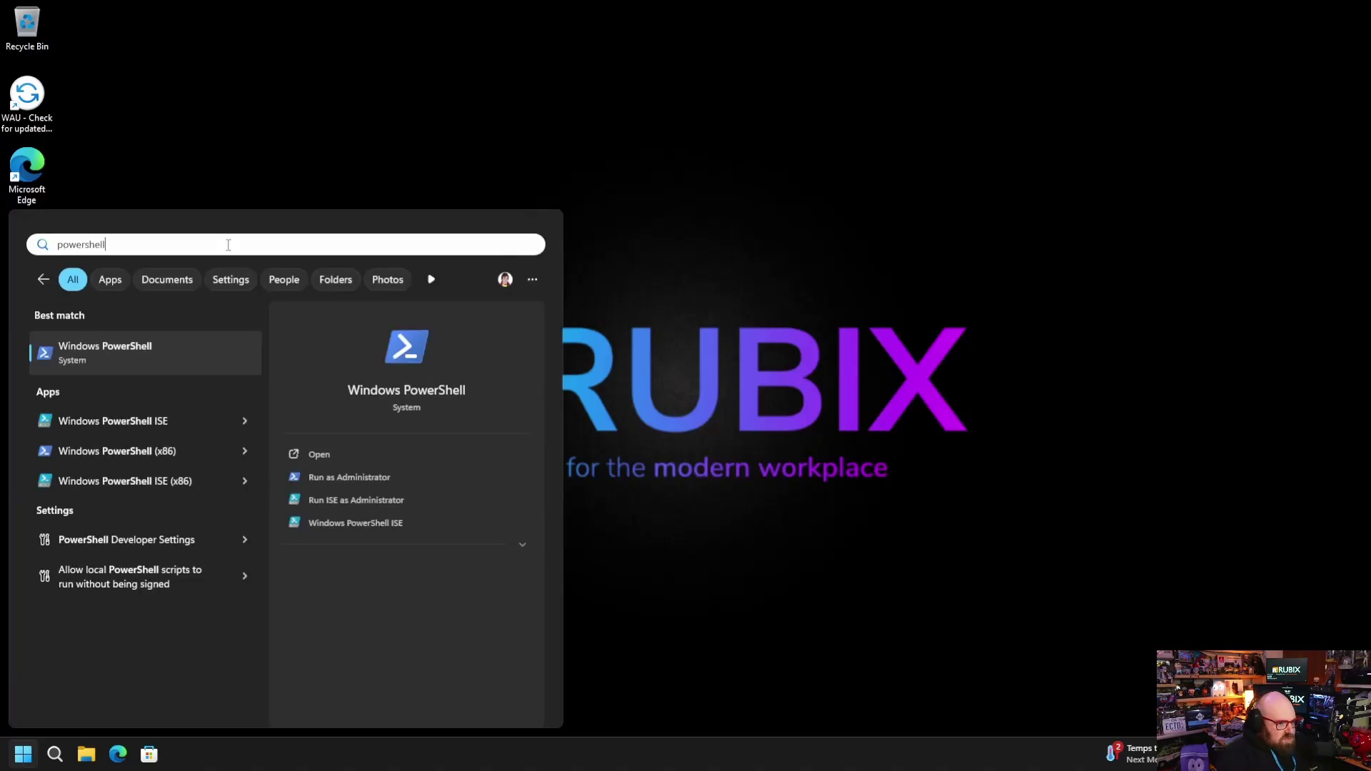
pyautogui.click(382, 479)
pyautogui.write('.\\RBXDVADMIN330234')
pyautogui.press('Tab')
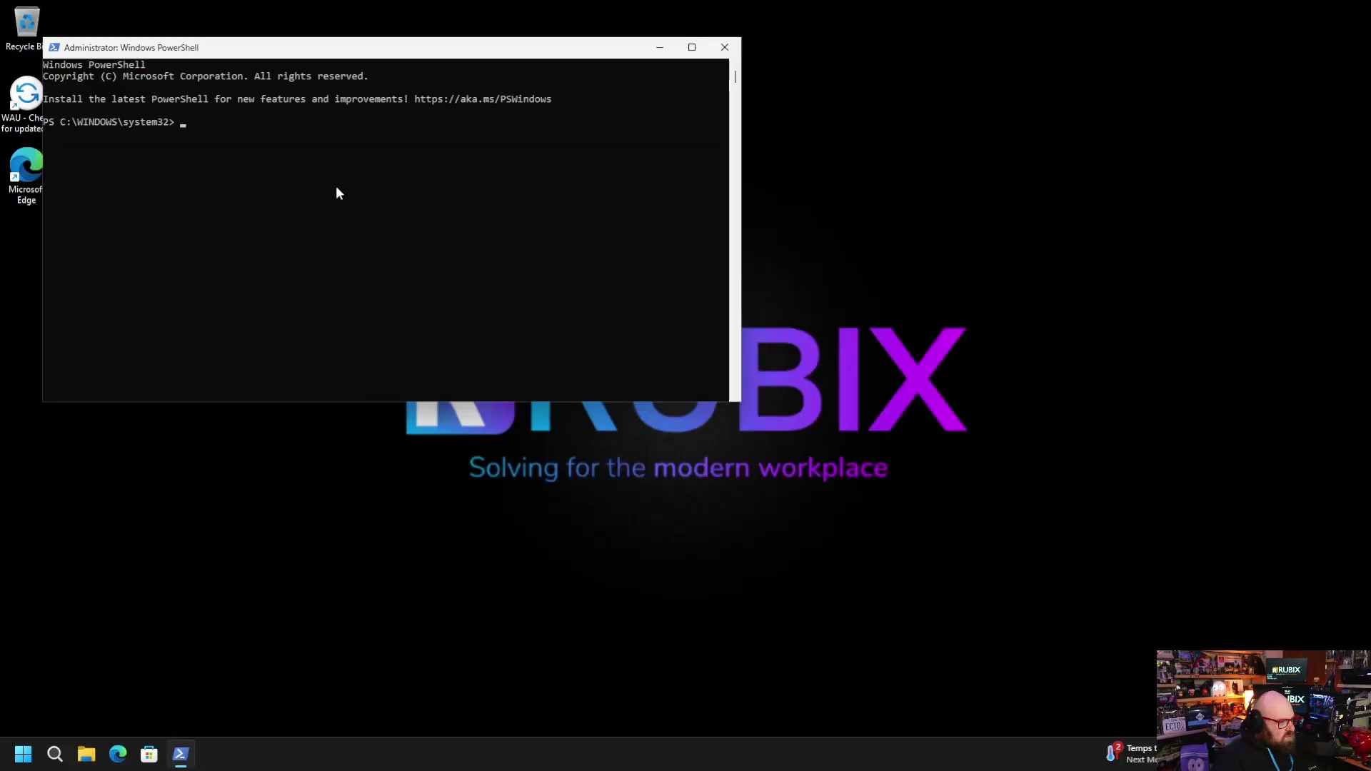
# - Run whoami in the elevated console to confirm the LAPS admin identity, then copy the displayed password
pyautogui.click(337, 190)
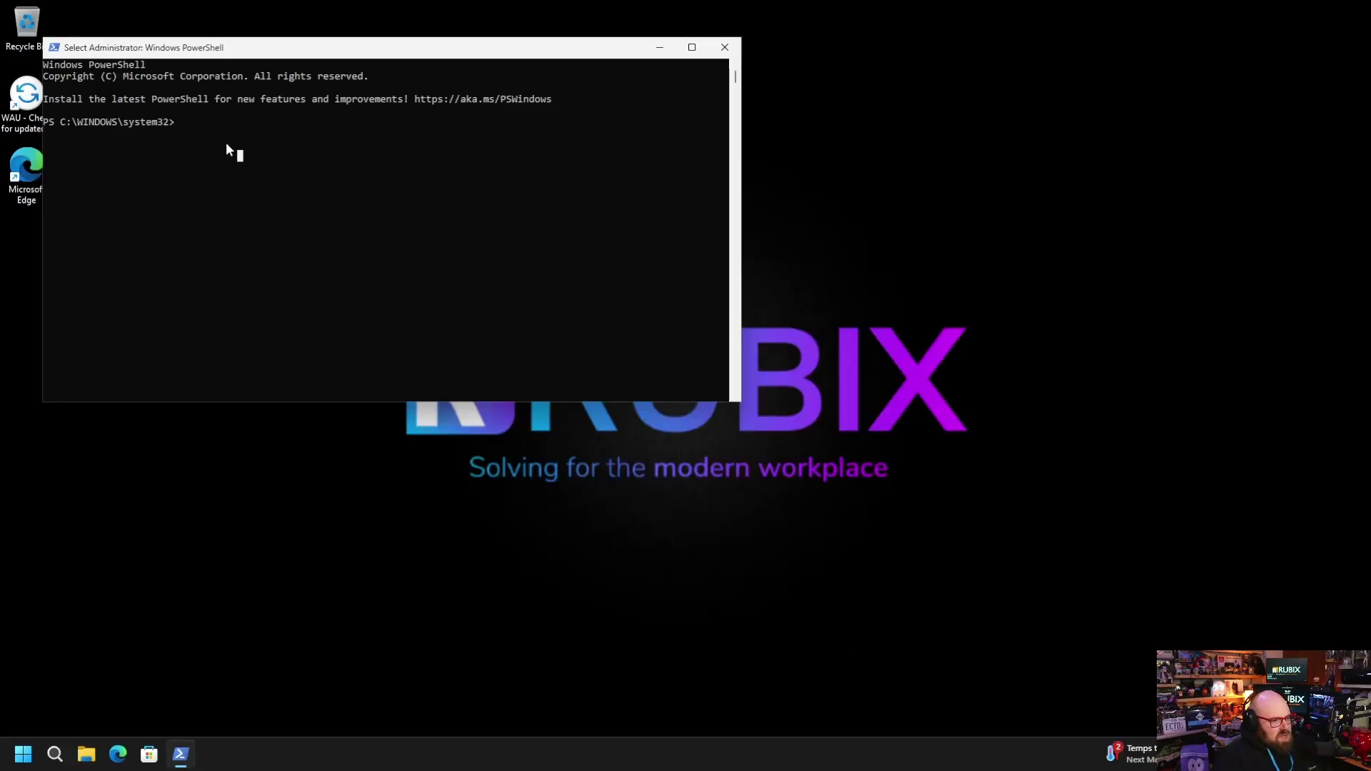
pyautogui.write('whoami')
pyautogui.press('Return')
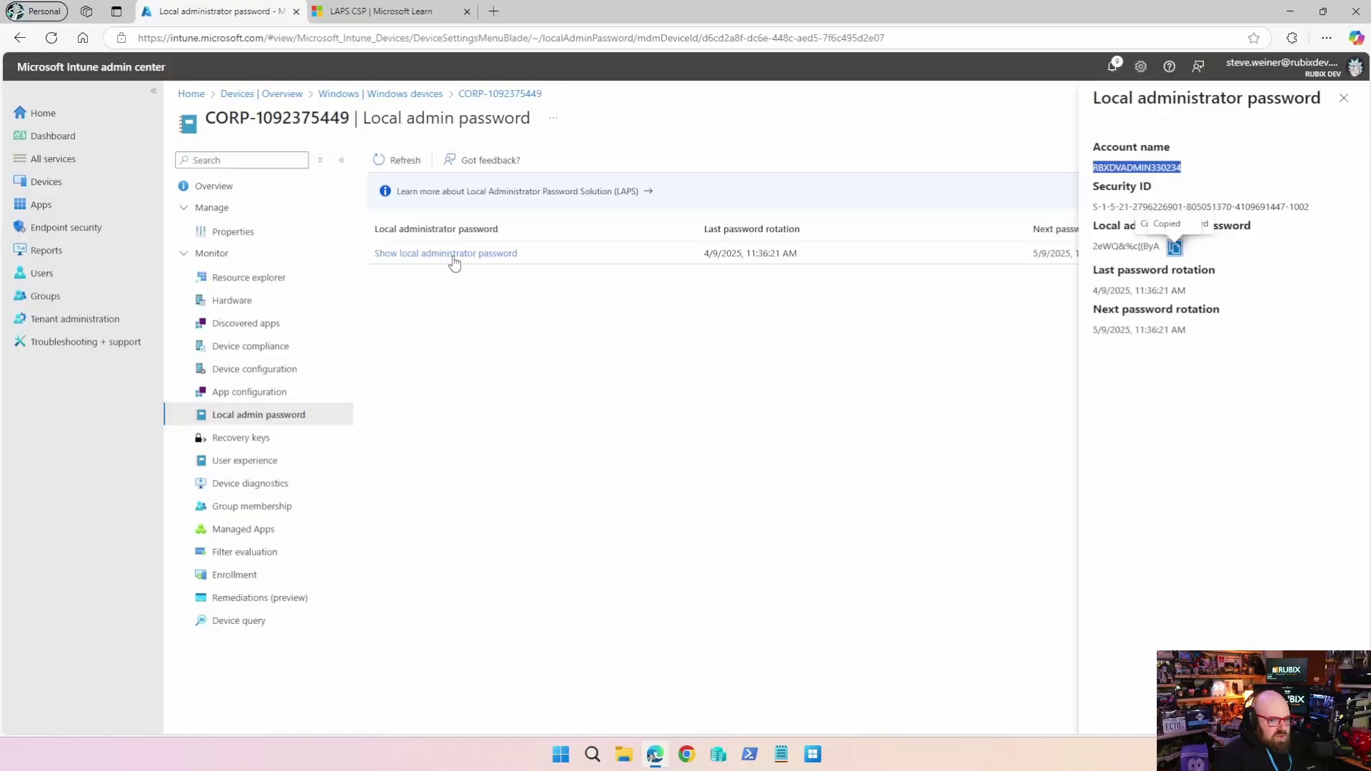
pyautogui.click(1176, 247)
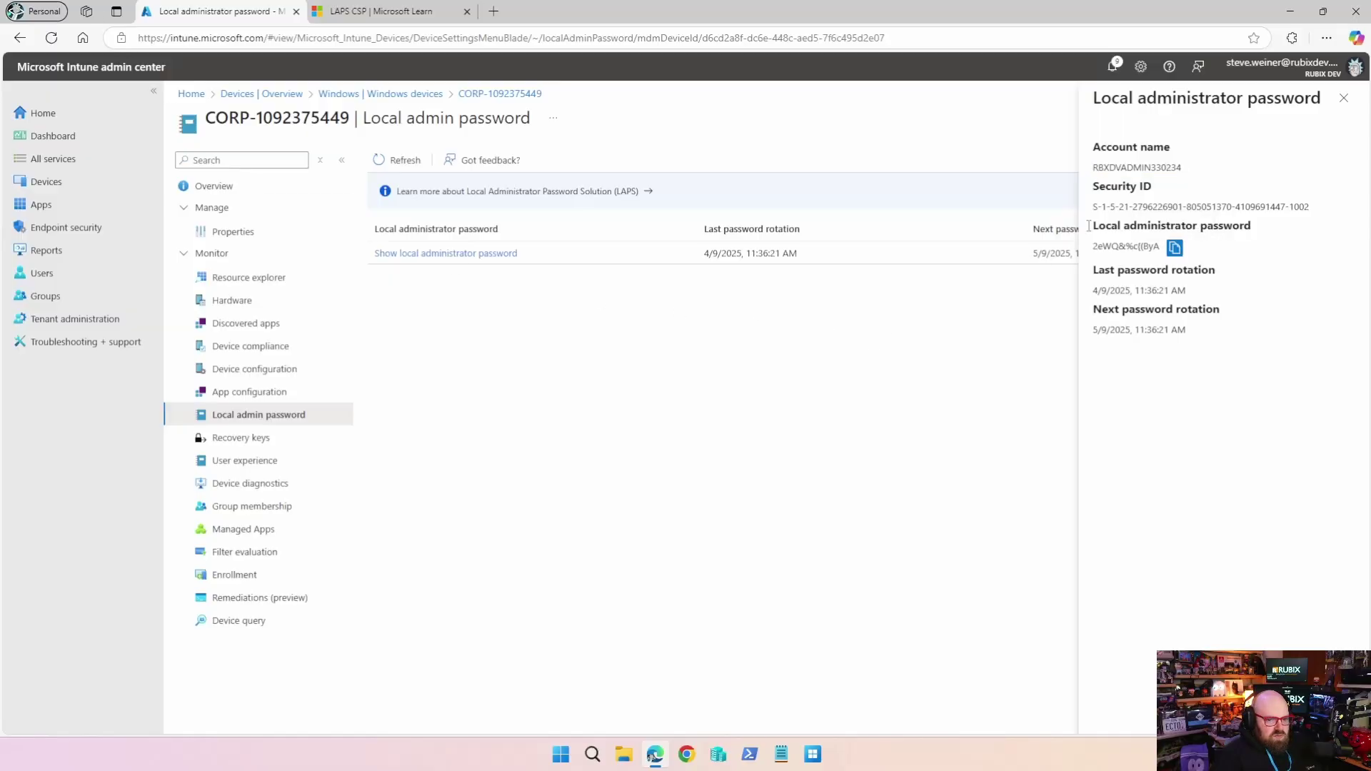
# - Rotate the device's local admin password from the Overview actions menu and confirm
pyautogui.click(1345, 100)
pyautogui.click(413, 257)
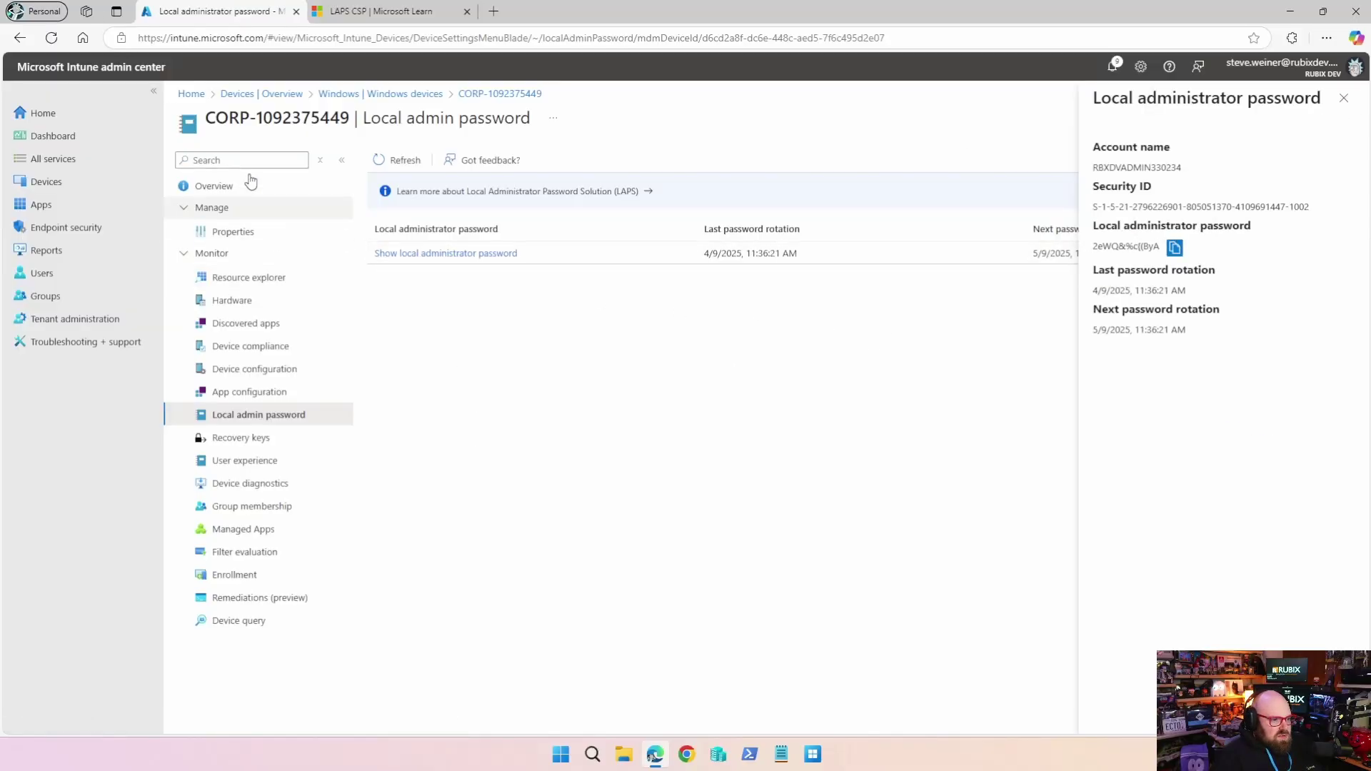
pyautogui.click(228, 191)
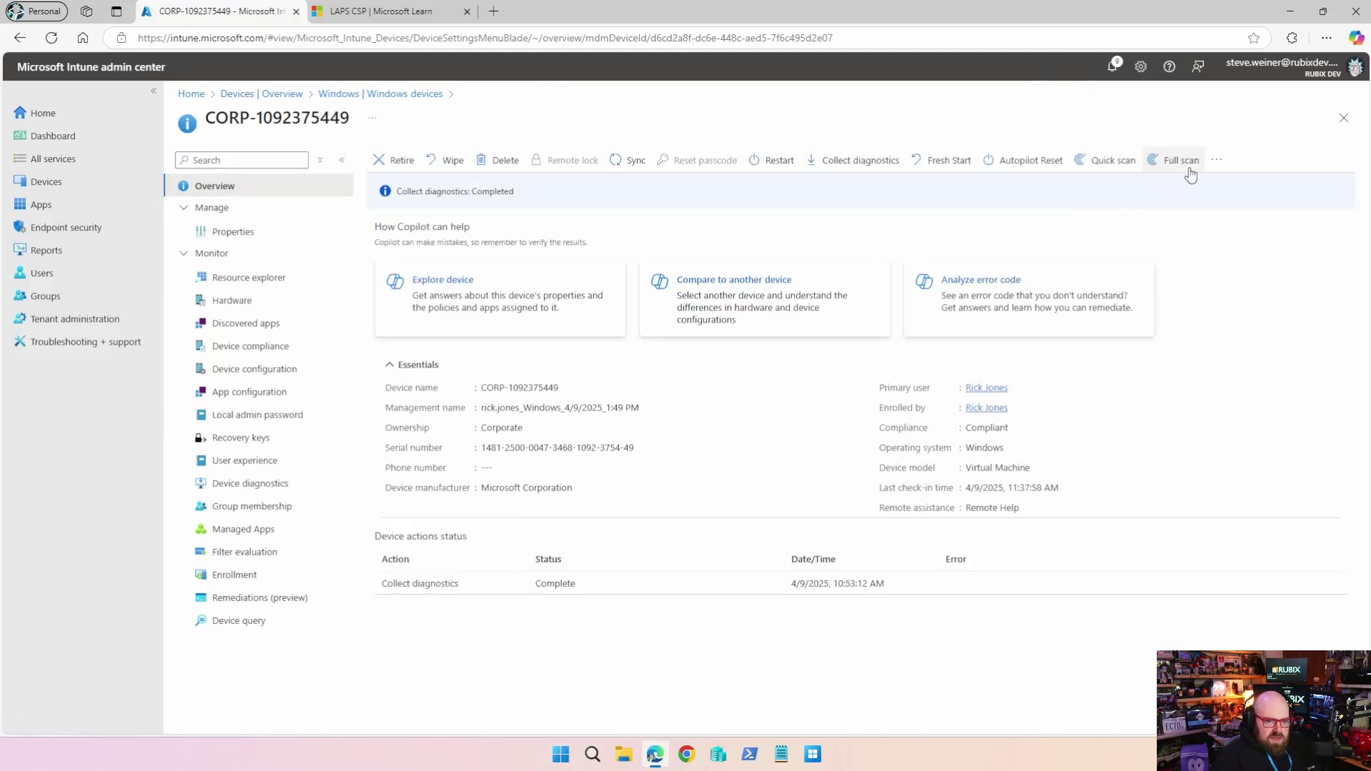
pyautogui.click(1217, 160)
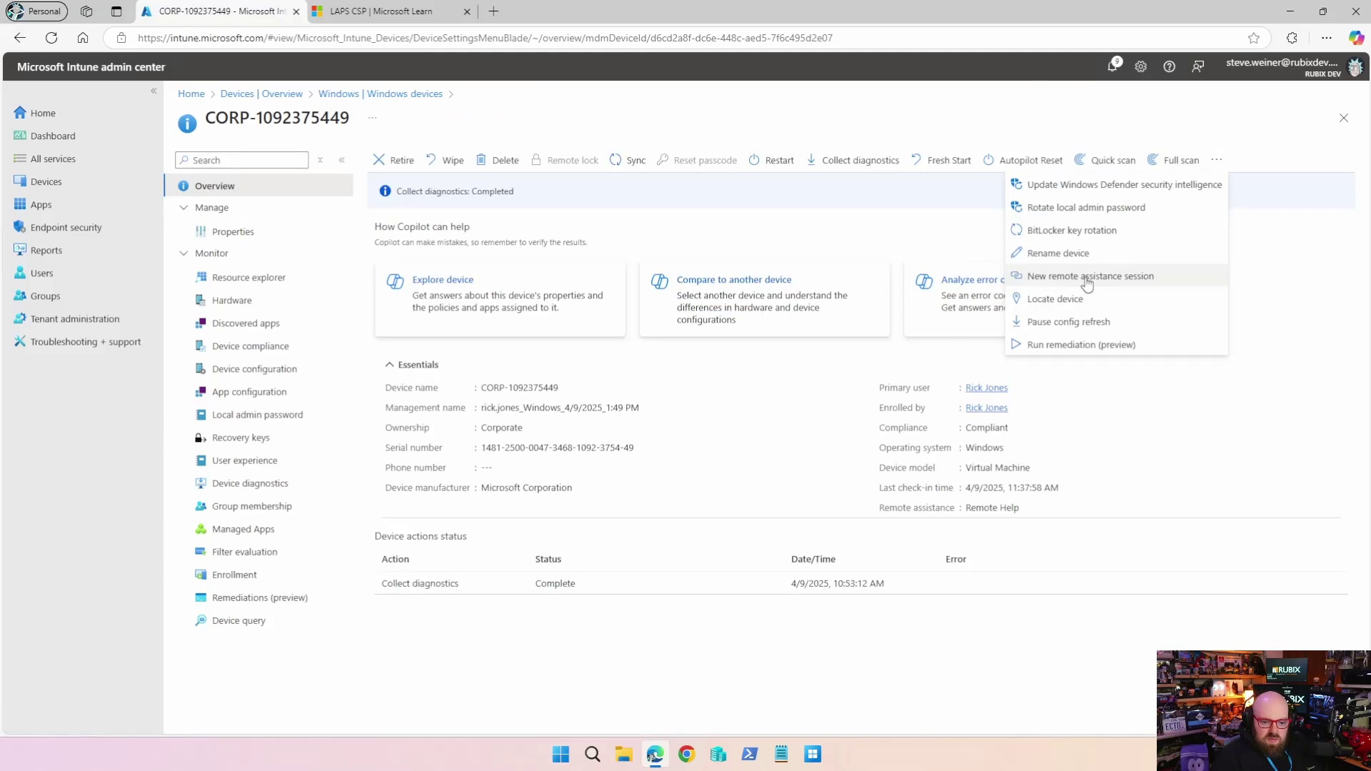
pyautogui.click(1085, 207)
pyautogui.click(397, 263)
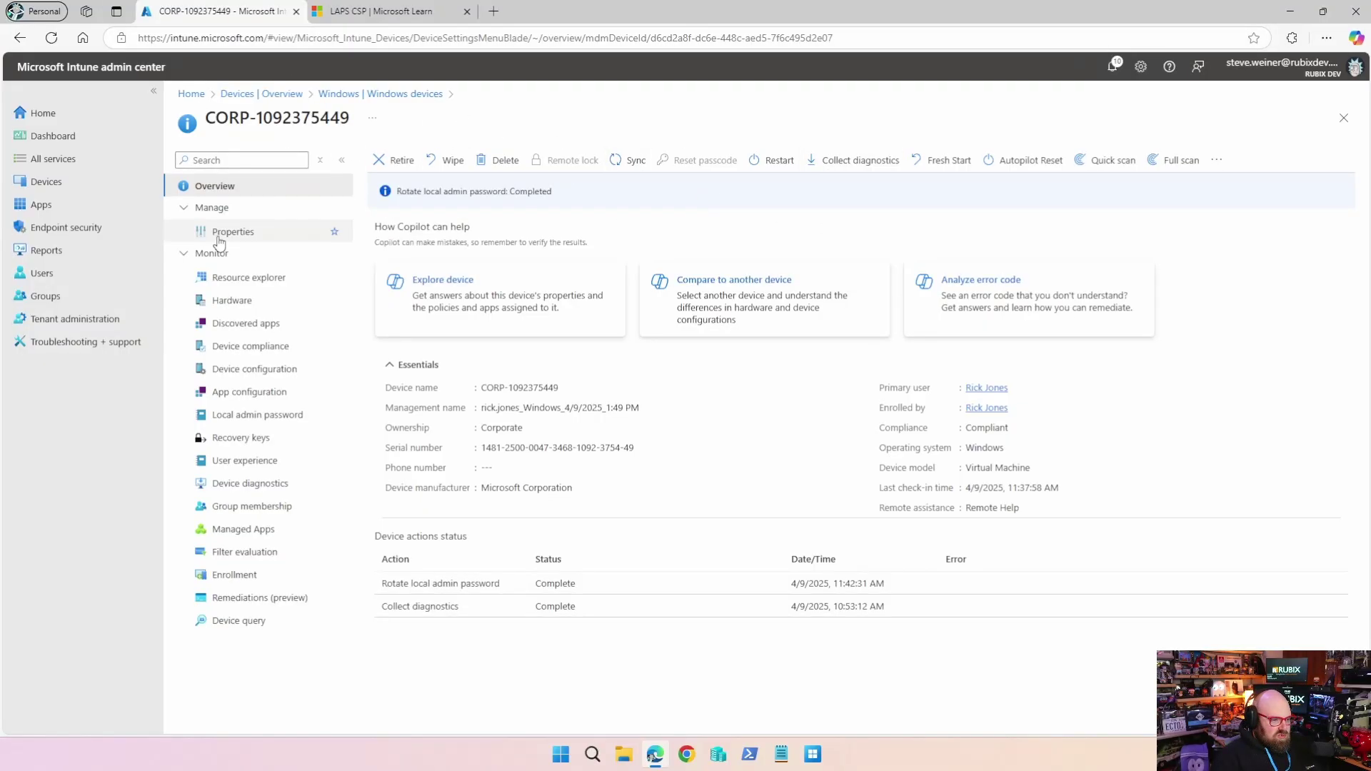
# - Reveal the newly generated local administrator password and copy it to the clipboard
pyautogui.click(242, 415)
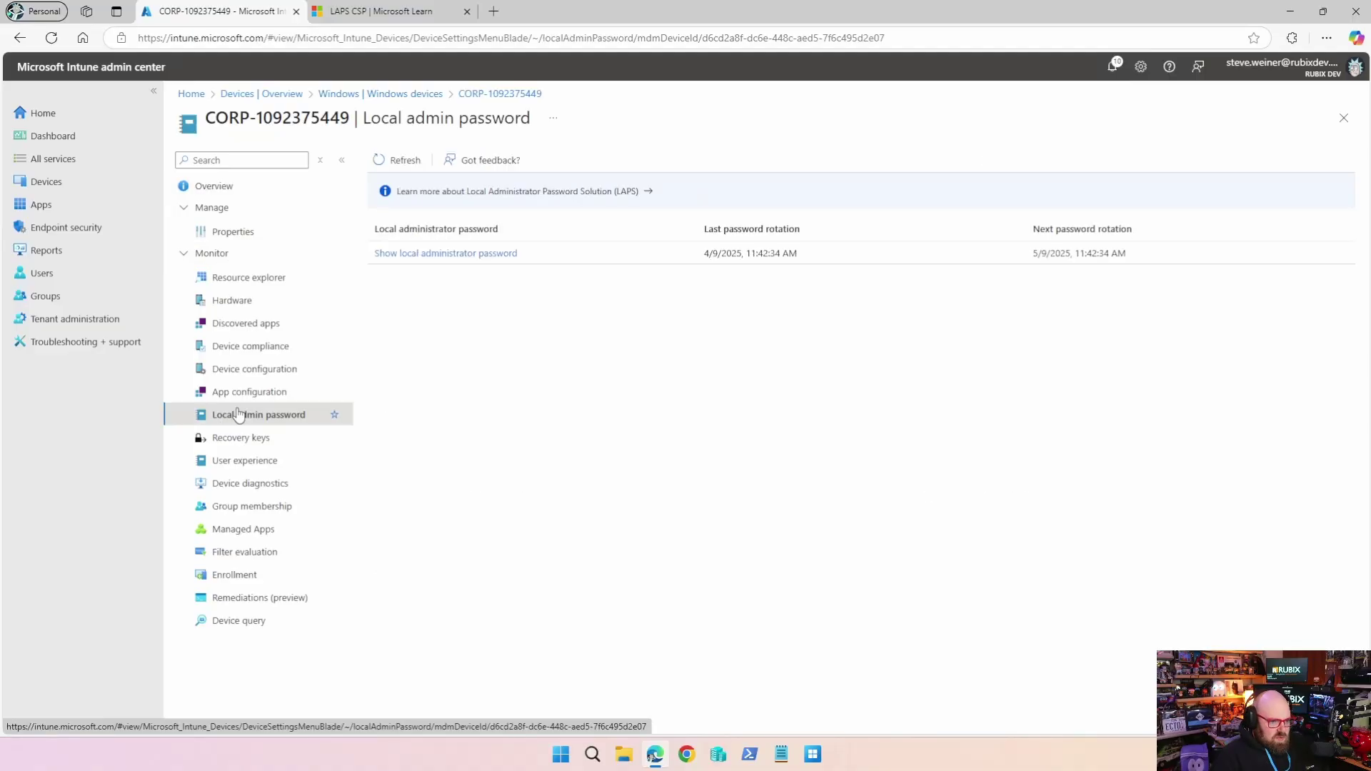
pyautogui.click(457, 256)
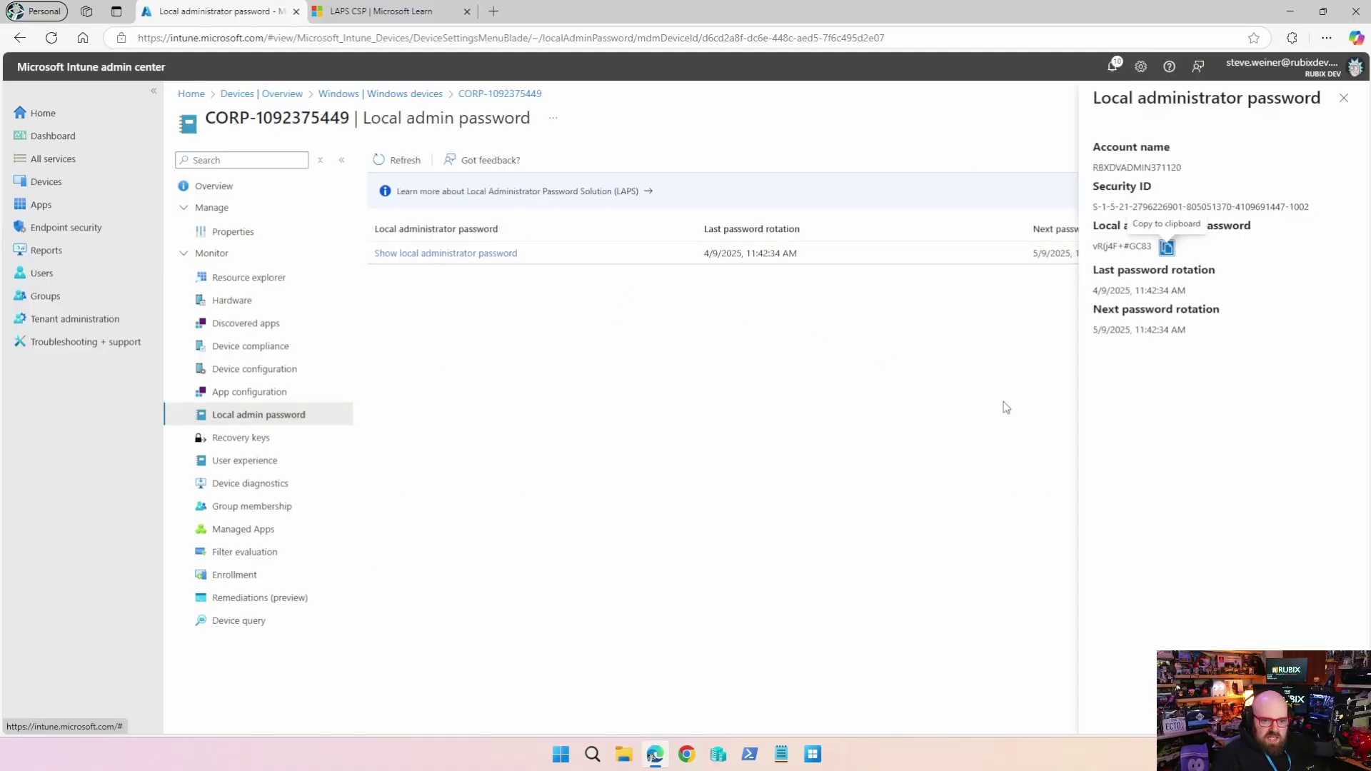
pyautogui.click(1167, 248)
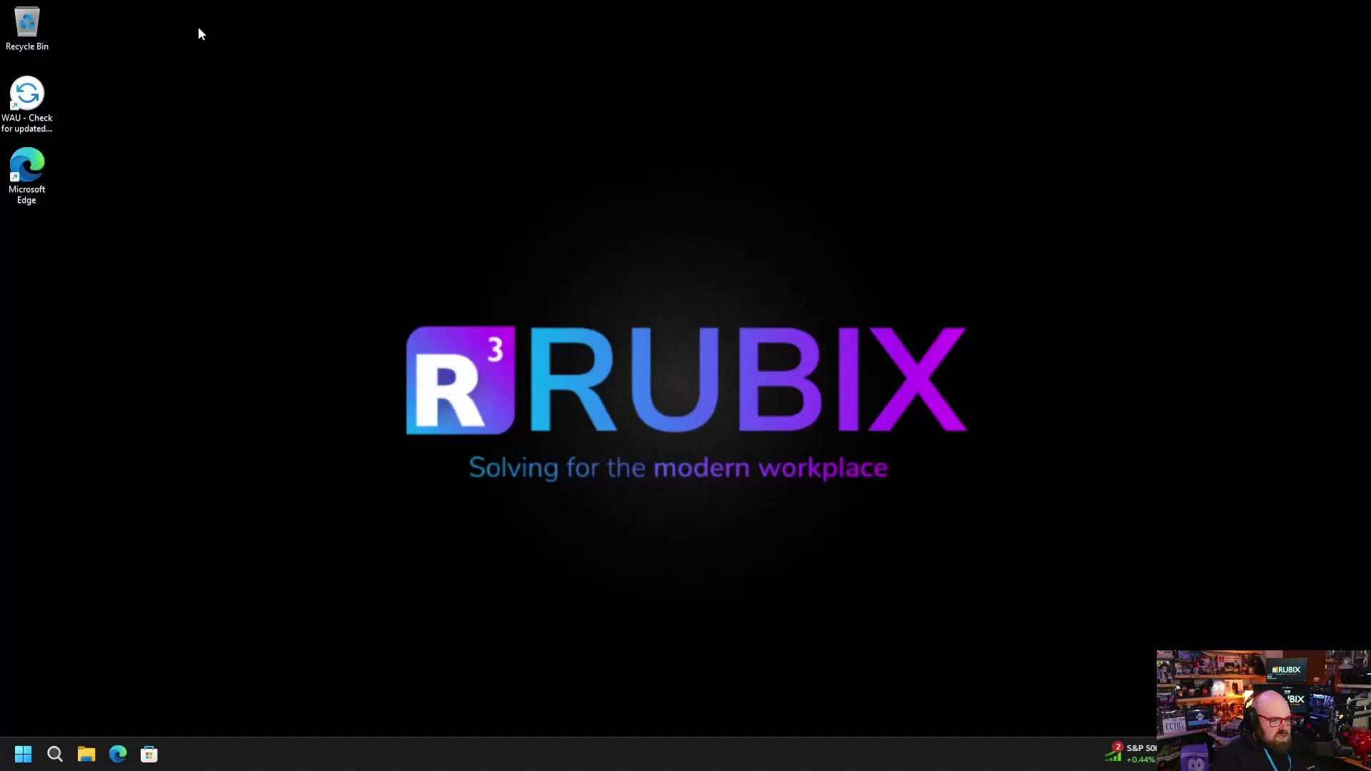
# - Launch Command Prompt as administrator using the rotated LAPS account and its pasted new password
pyautogui.click(24, 754)
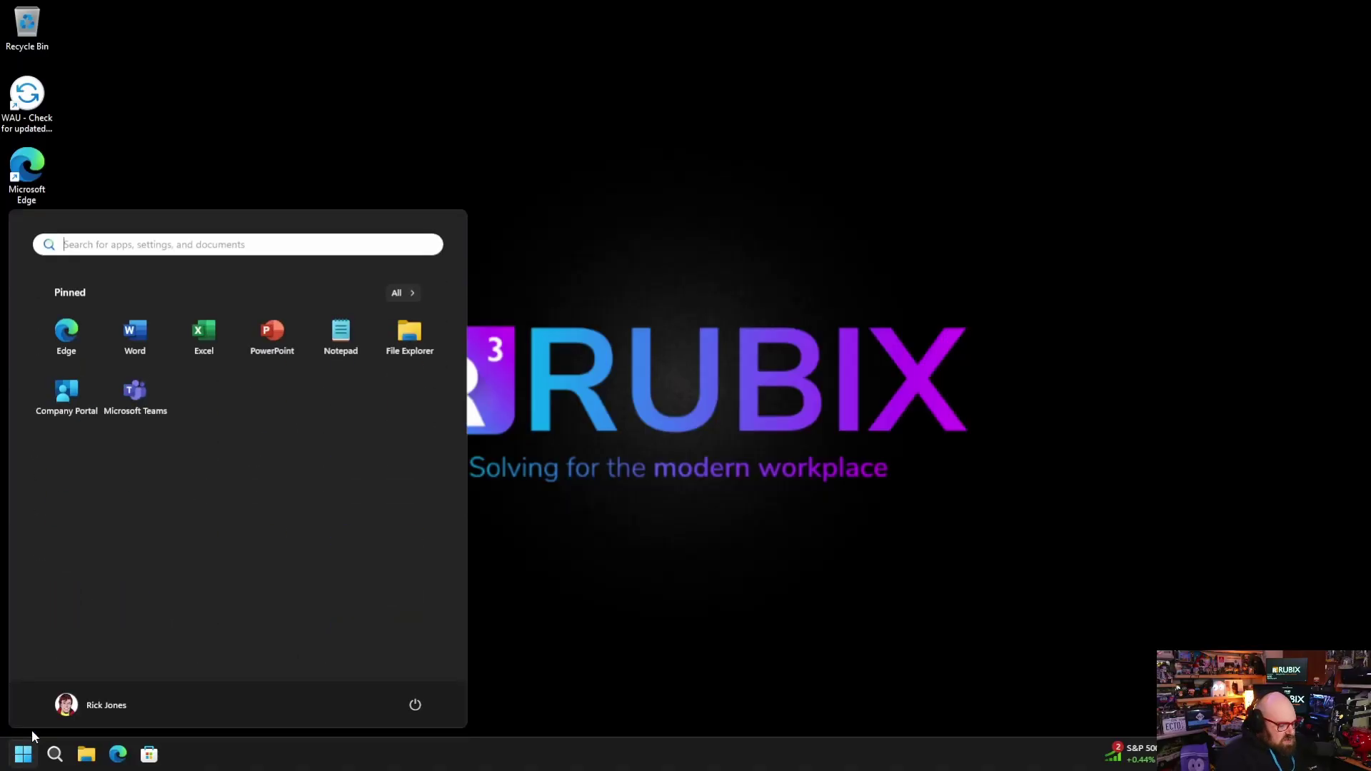
pyautogui.write('cmd')
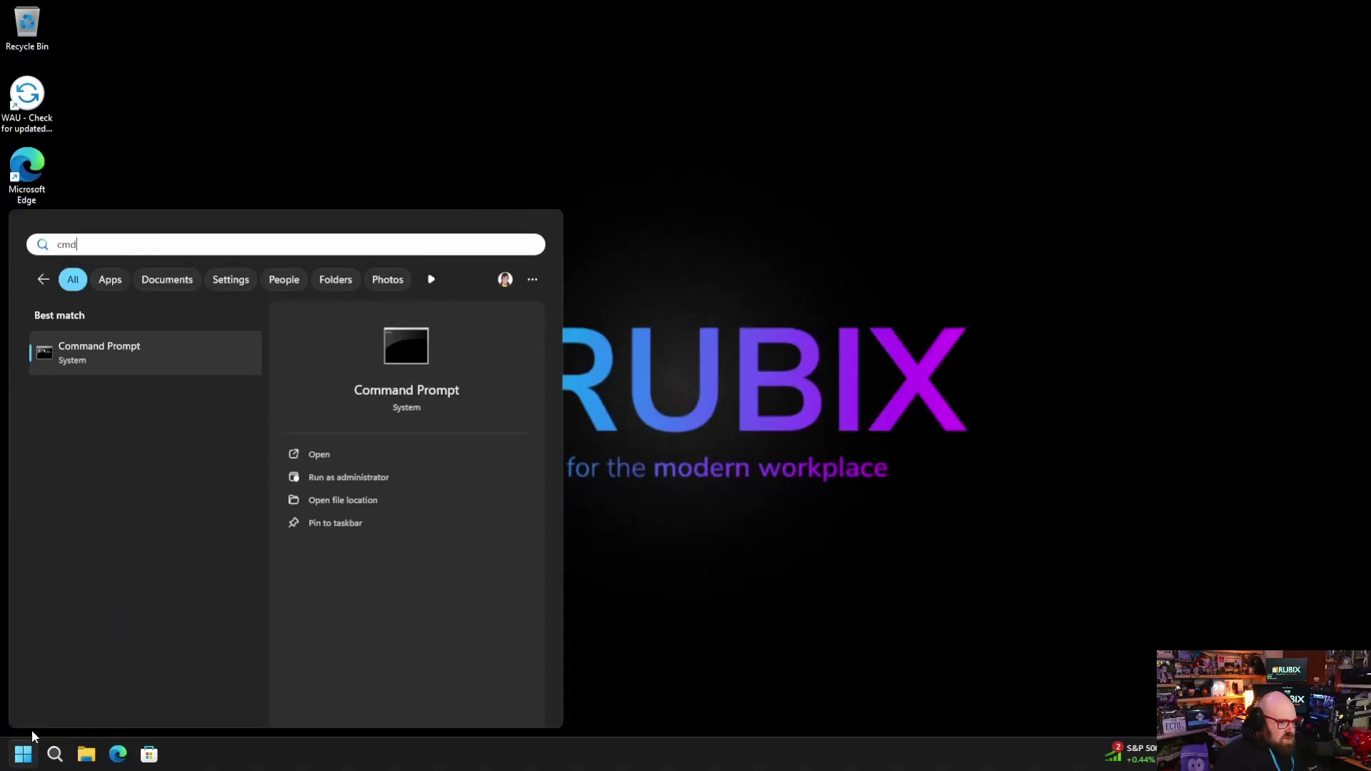
pyautogui.click(349, 469)
pyautogui.write('.\\RBXD')
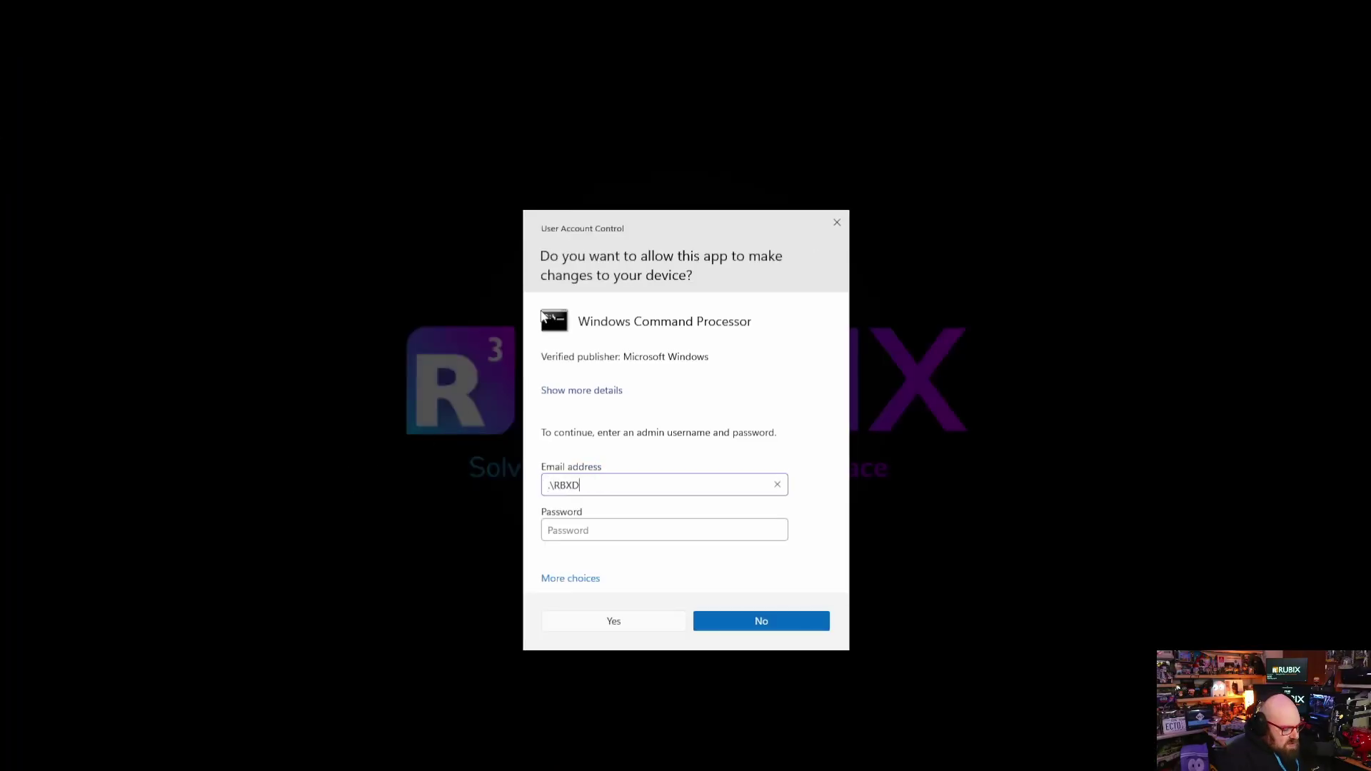
pyautogui.write('VADMIN371120')
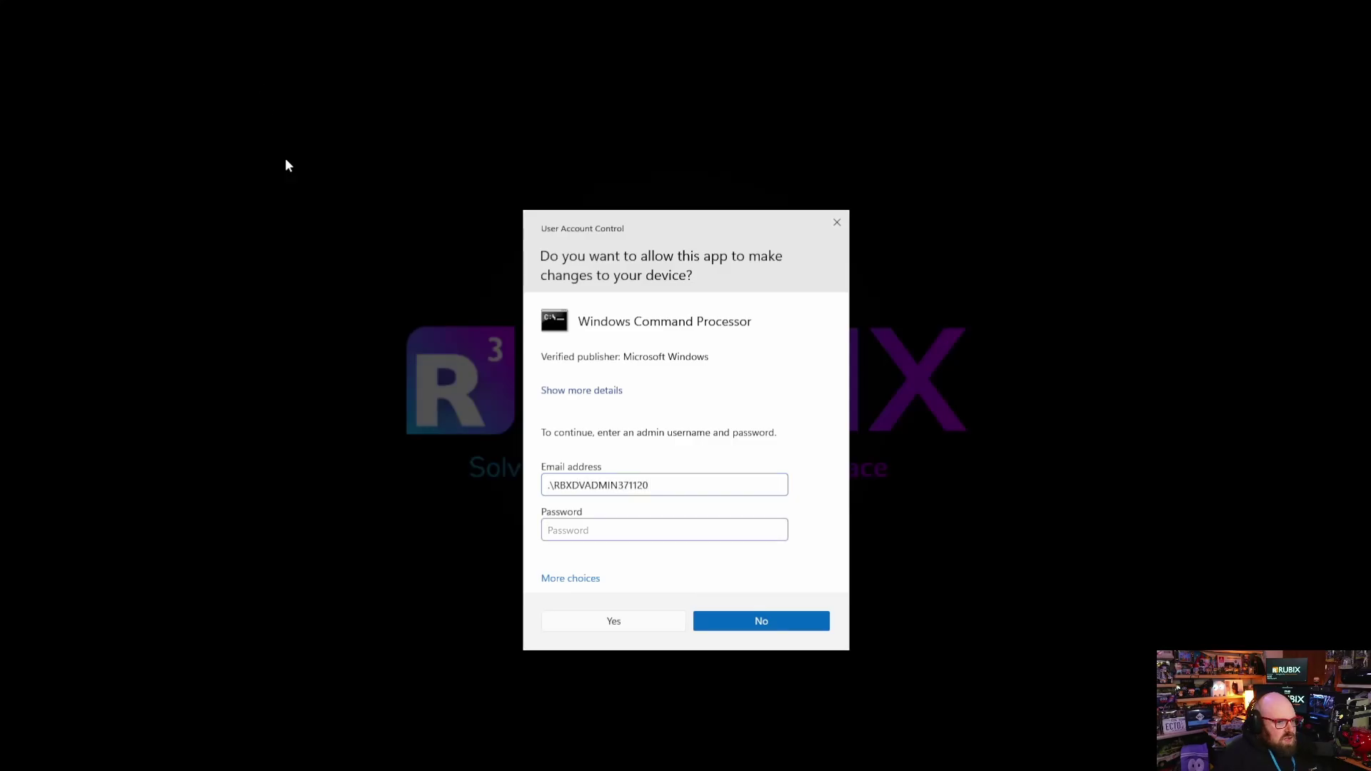
pyautogui.hotkey('ctrl', 'v')
pyautogui.click(779, 531)
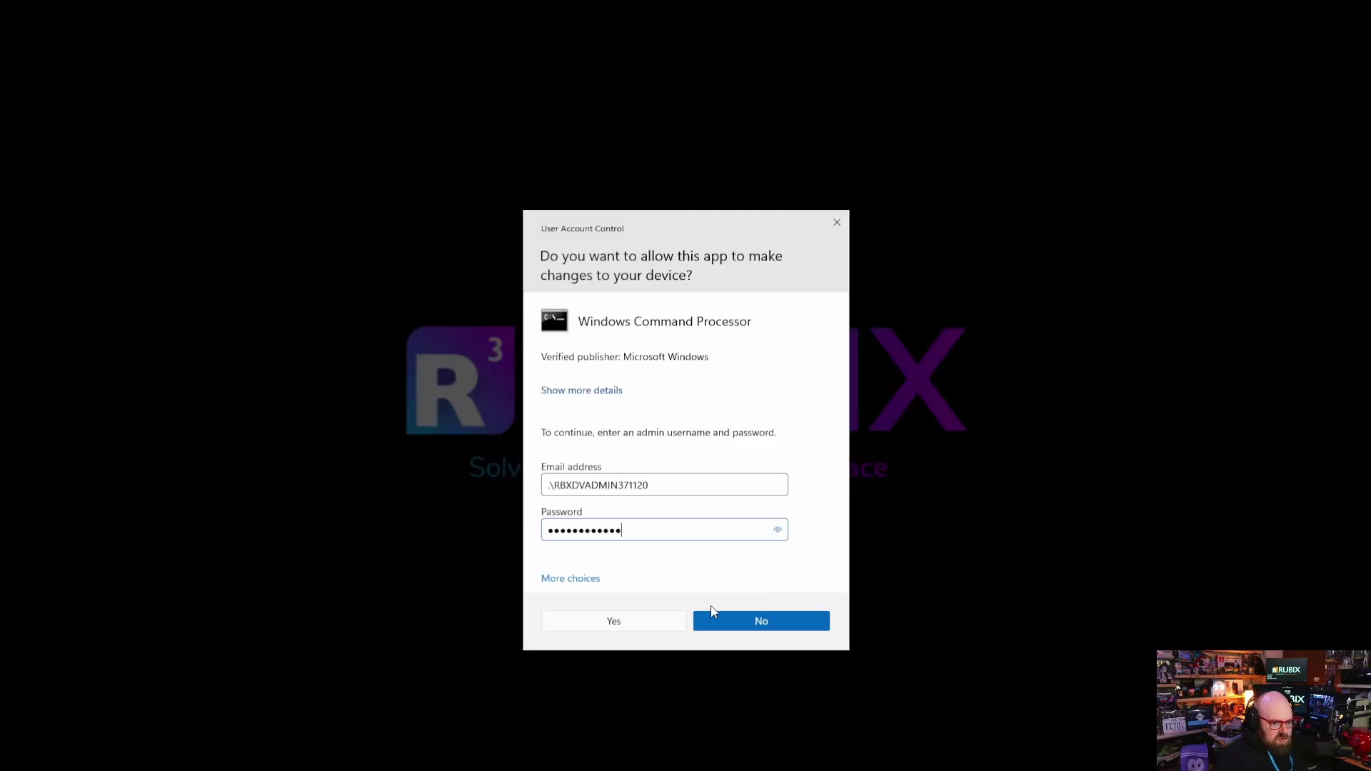
pyautogui.click(597, 623)
pyautogui.click(238, 212)
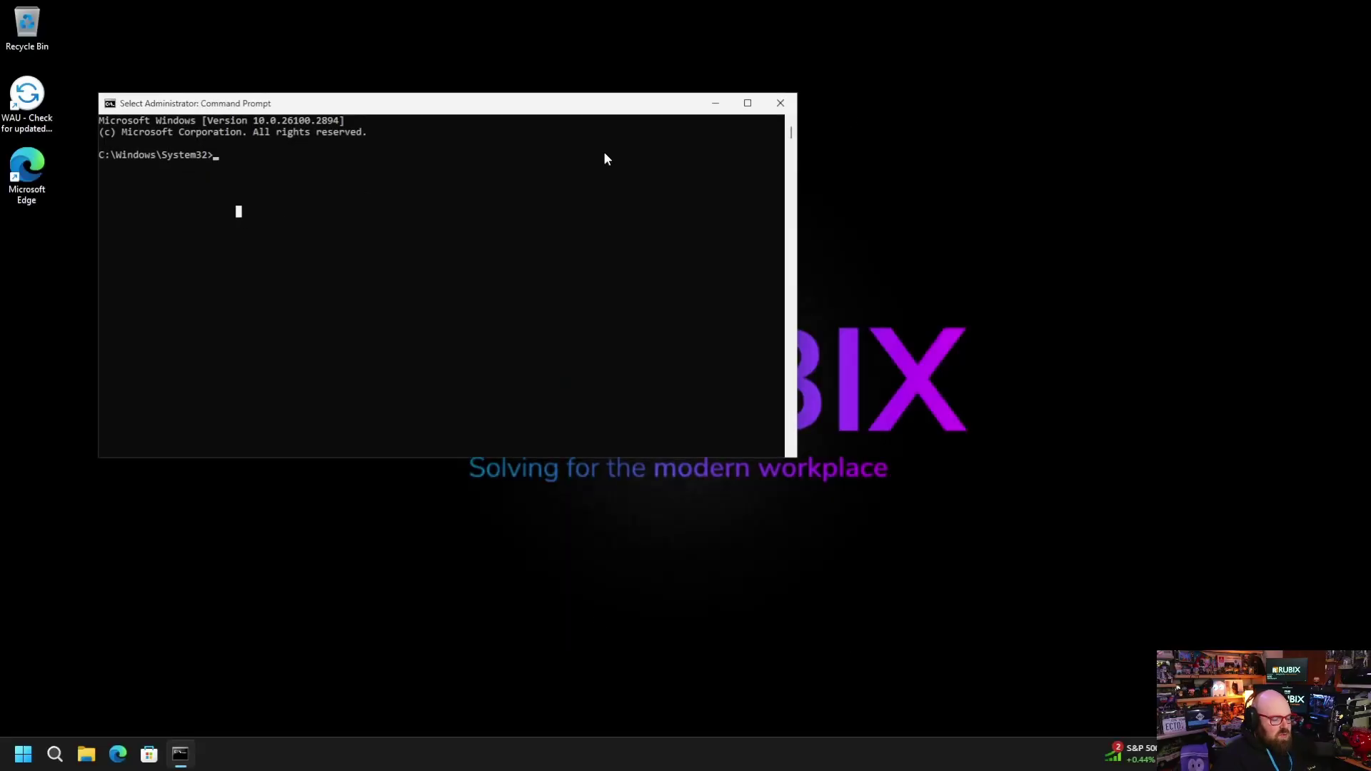